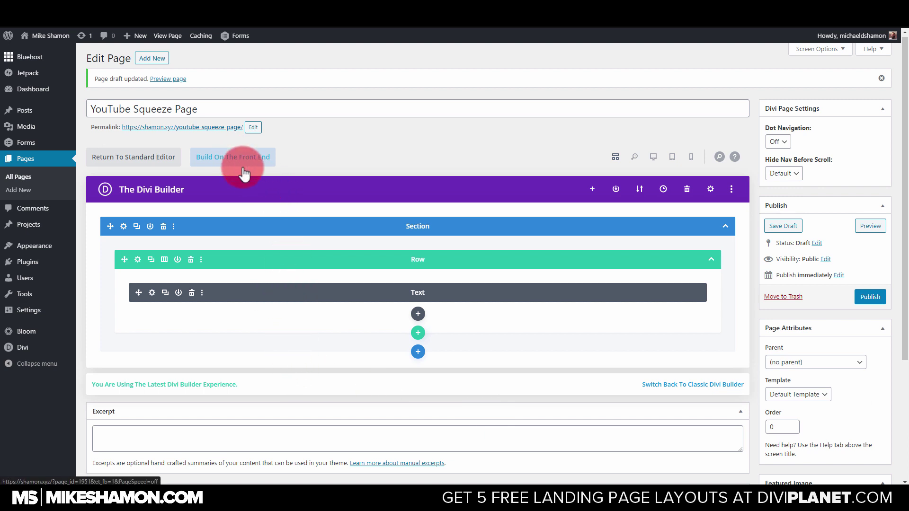
# Publish the page with the Blank Page template and open it in the Visual Builder.
pyautogui.click(795, 396)
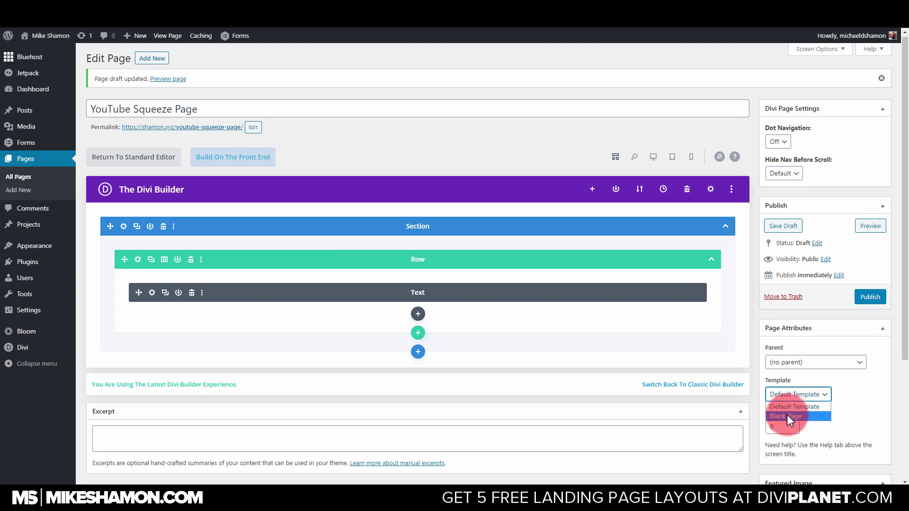
pyautogui.click(786, 416)
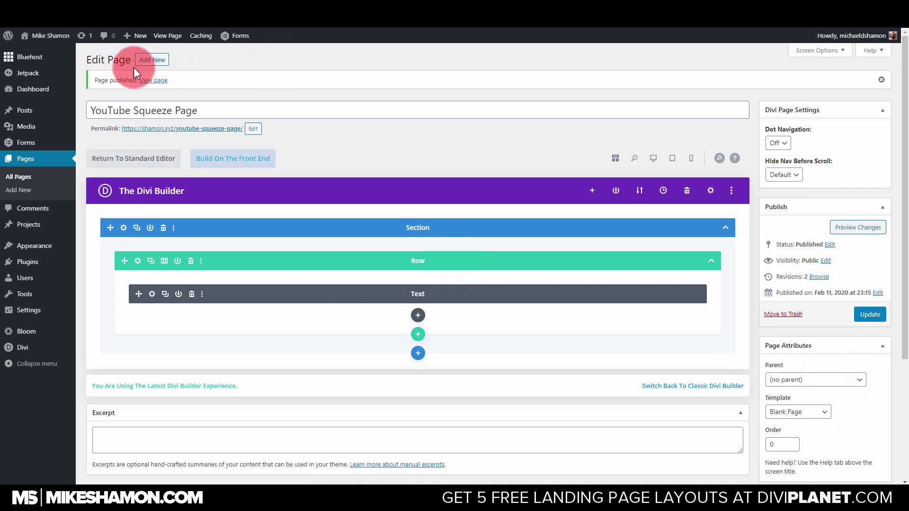
pyautogui.click(163, 37)
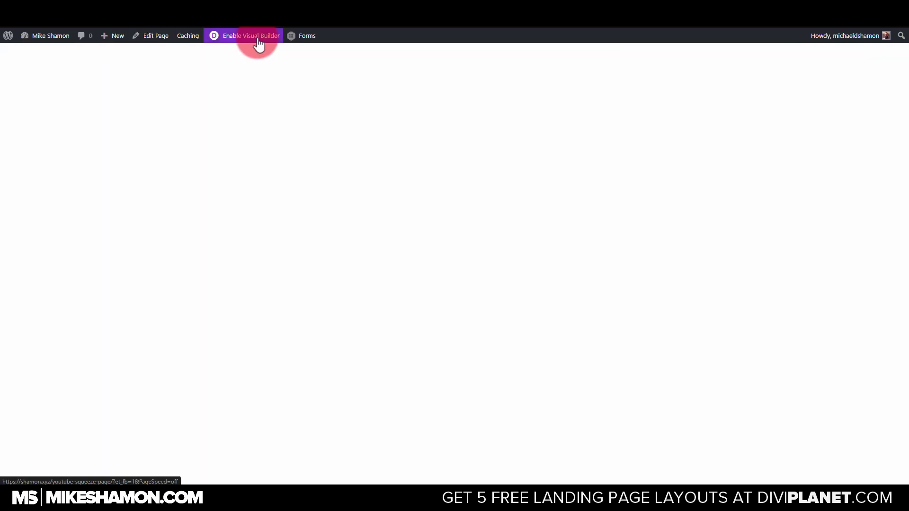
pyautogui.click(257, 38)
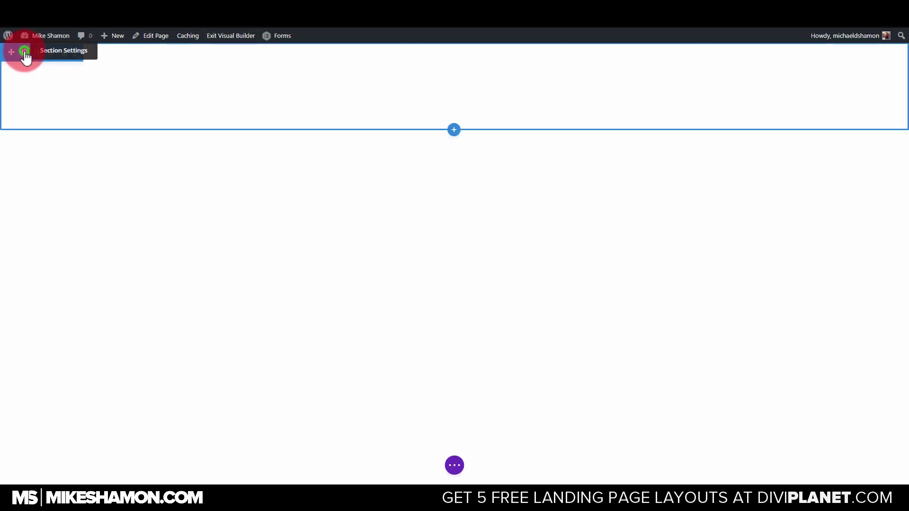
# Set the tropical beach photo from the Media Library as the section's background image and save the section settings.
pyautogui.click(26, 57)
pyautogui.click(615, 171)
pyautogui.click(753, 223)
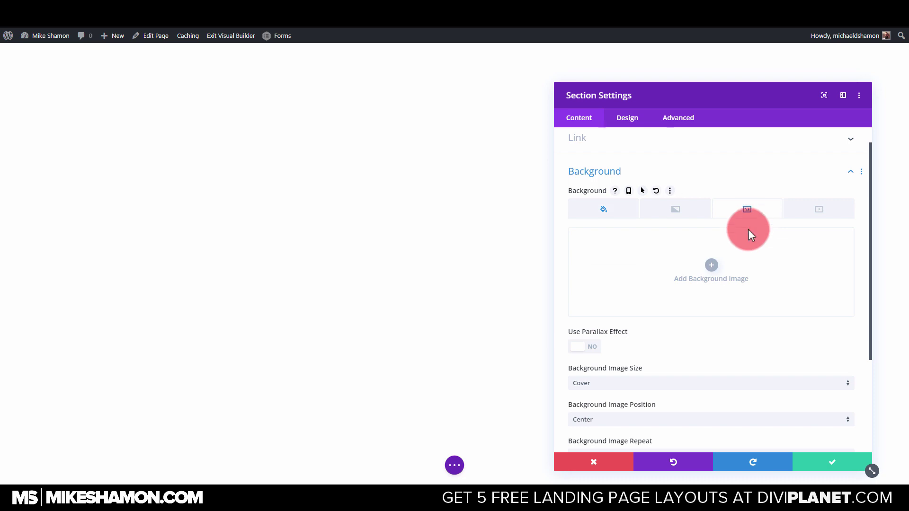
pyautogui.click(711, 270)
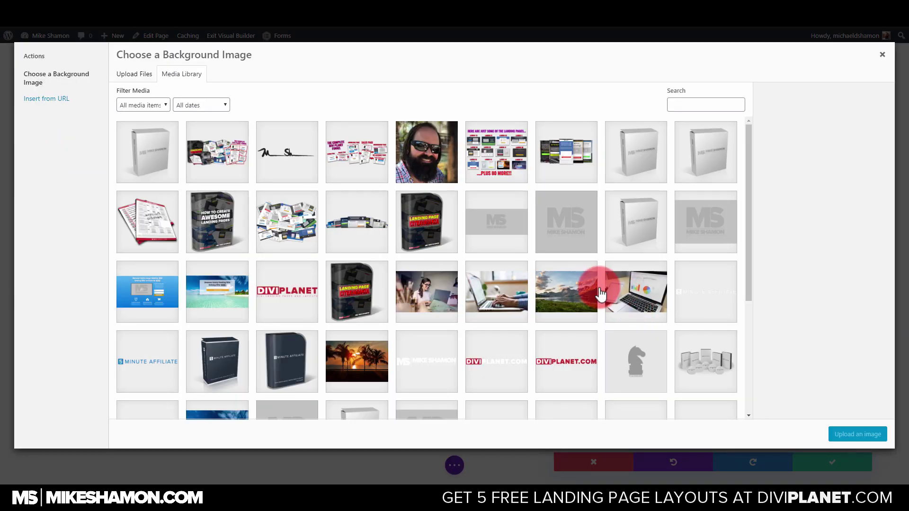
pyautogui.scroll(-4, 598, 297)
pyautogui.click(217, 235)
pyautogui.click(862, 434)
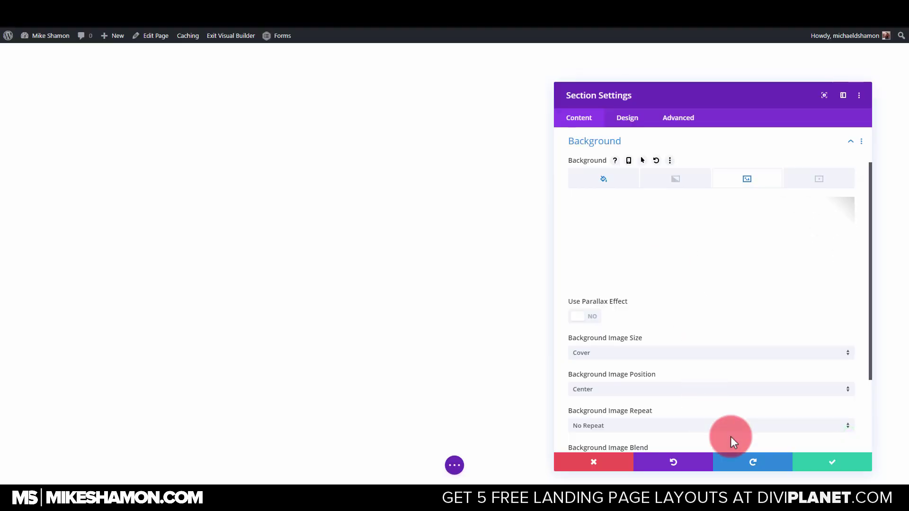
pyautogui.click(798, 467)
# Enter "Catchy Headline Here" as the body of the empty text module in the section's row.
pyautogui.moveTo(277, 81)
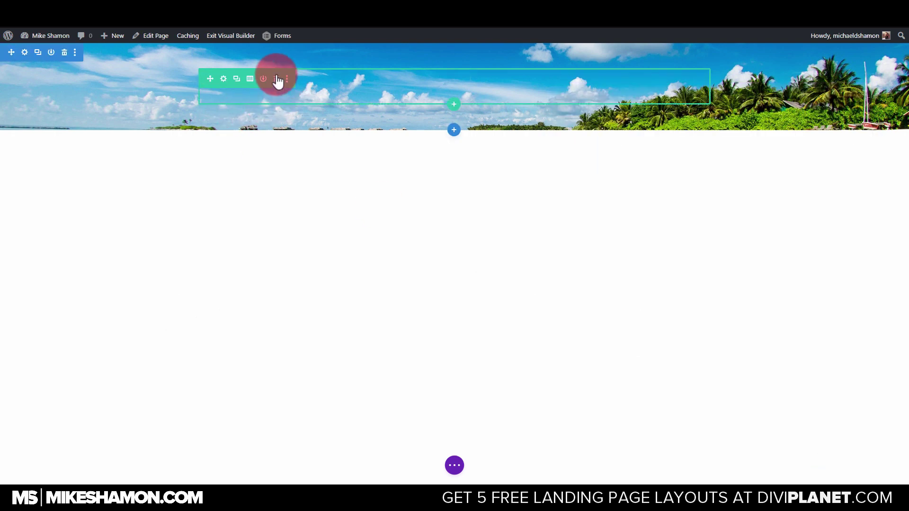
pyautogui.click(223, 79)
pyautogui.click(601, 462)
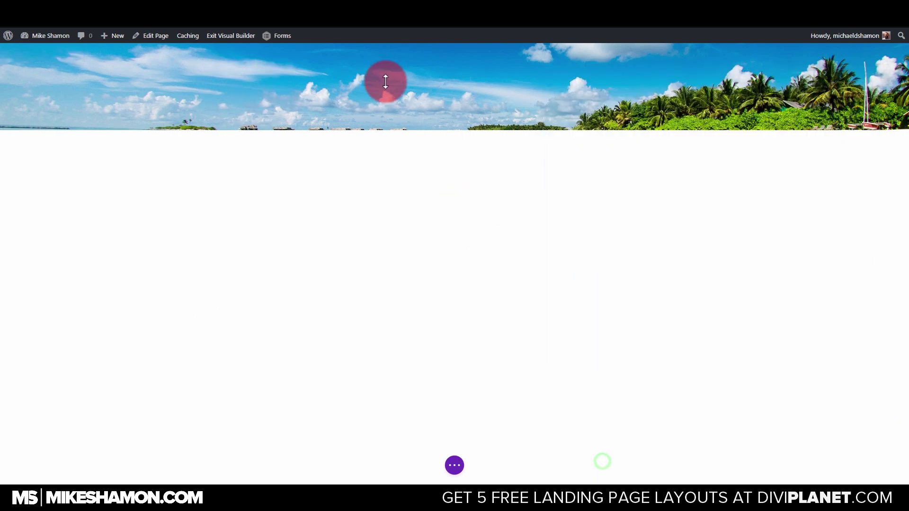
pyautogui.click(438, 90)
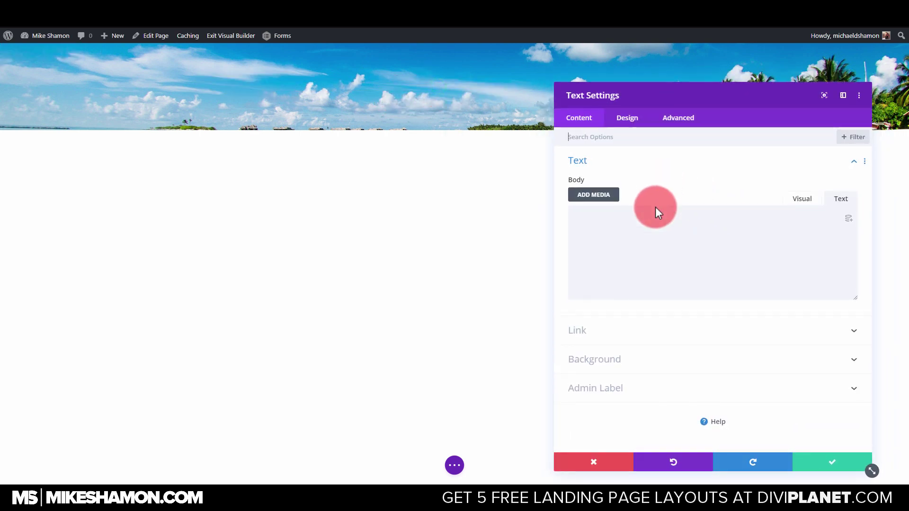
pyautogui.click(668, 251)
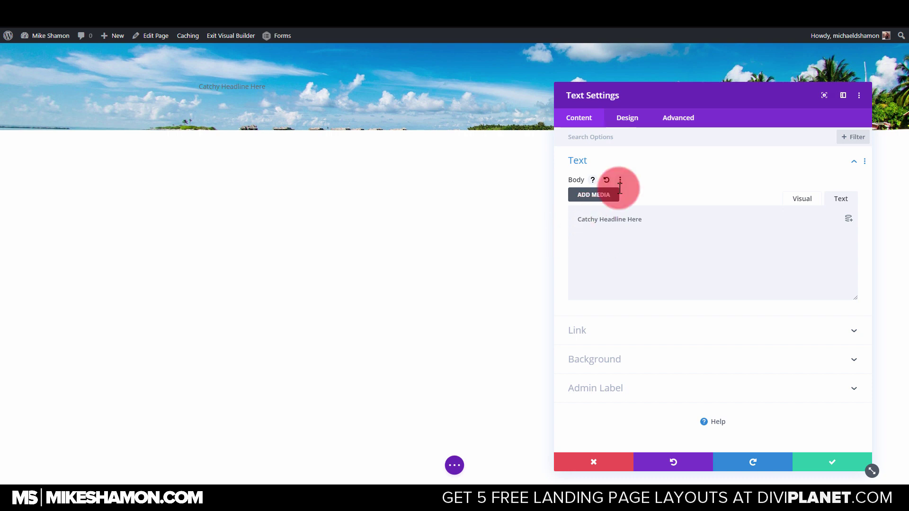
pyautogui.click(603, 162)
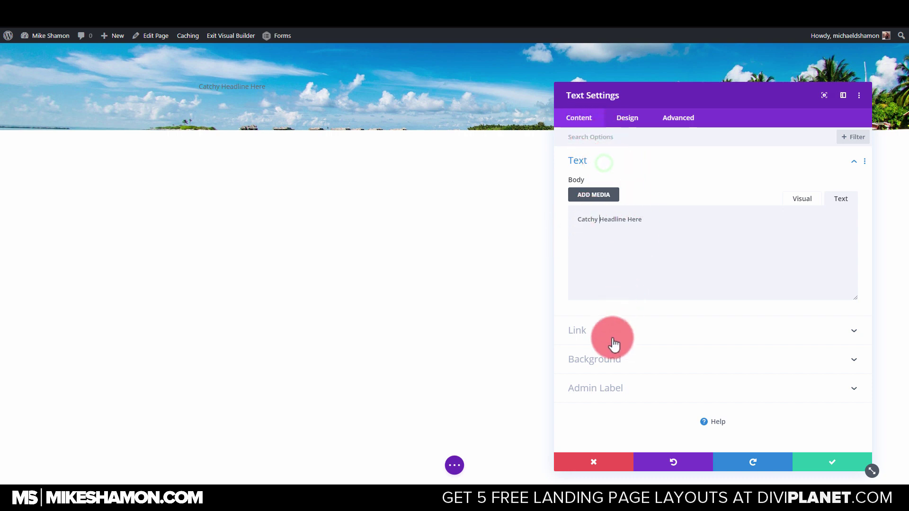
# Style the headline text with Ultra Bold weight, white colour and a size of 42px.
pyautogui.click(633, 116)
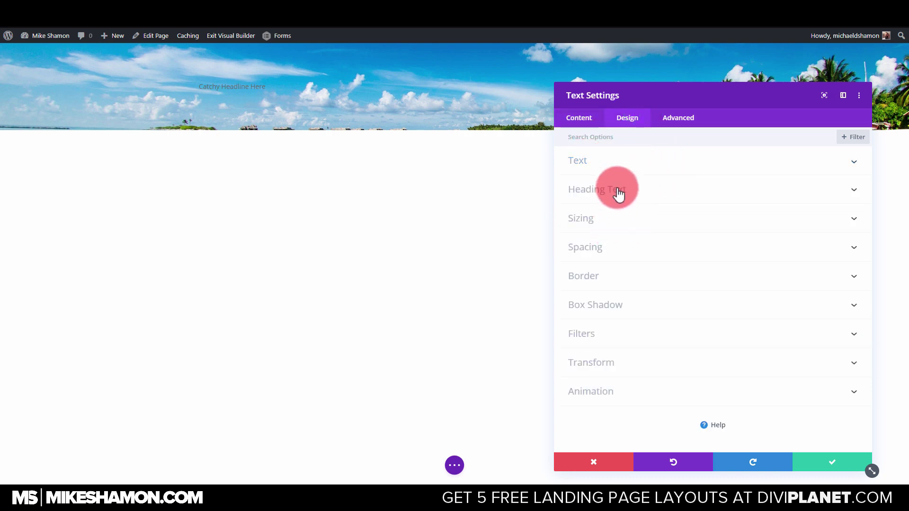
pyautogui.click(641, 161)
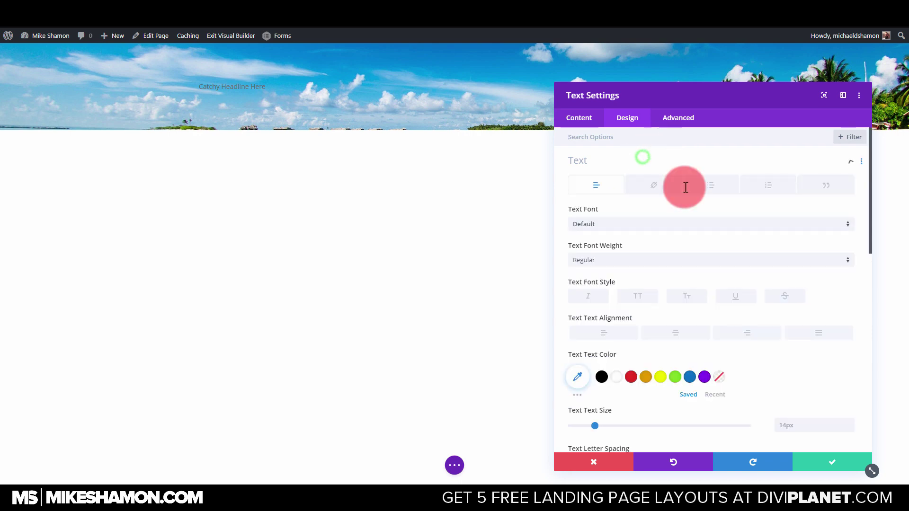
pyautogui.click(603, 260)
pyautogui.click(601, 326)
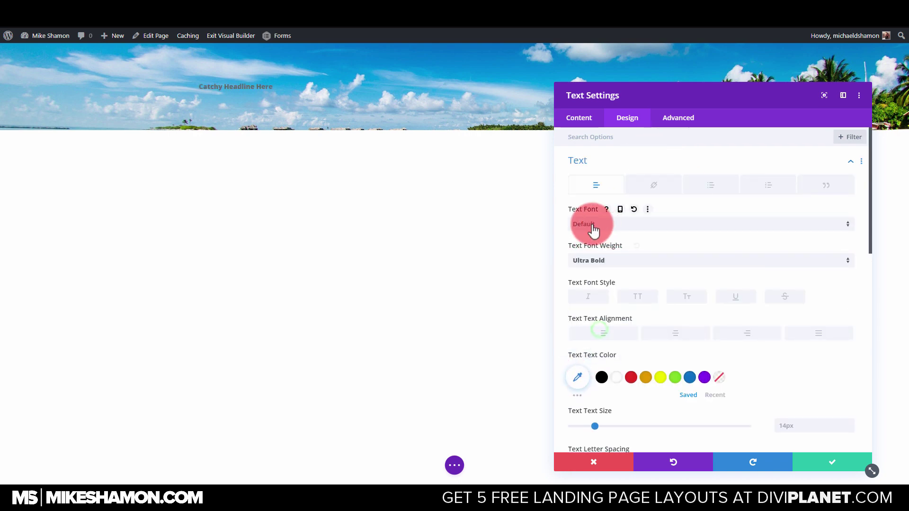
pyautogui.click(601, 377)
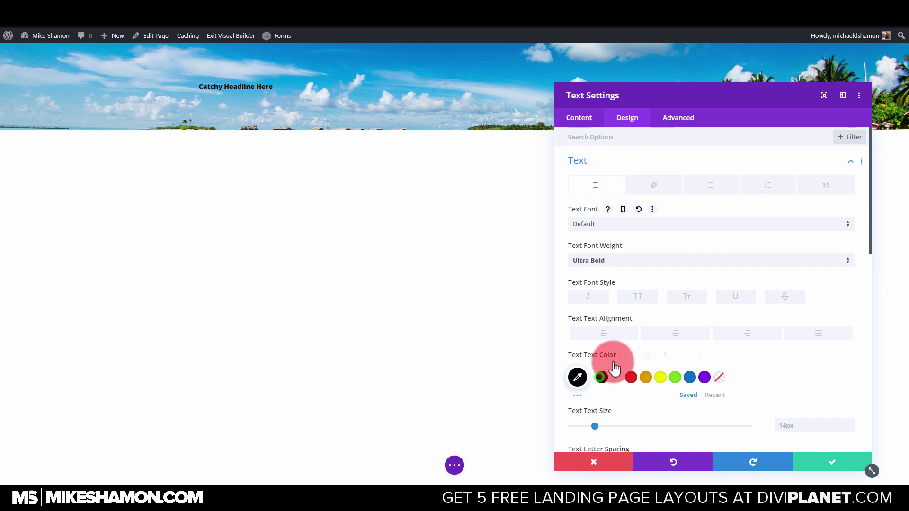
pyautogui.click(617, 377)
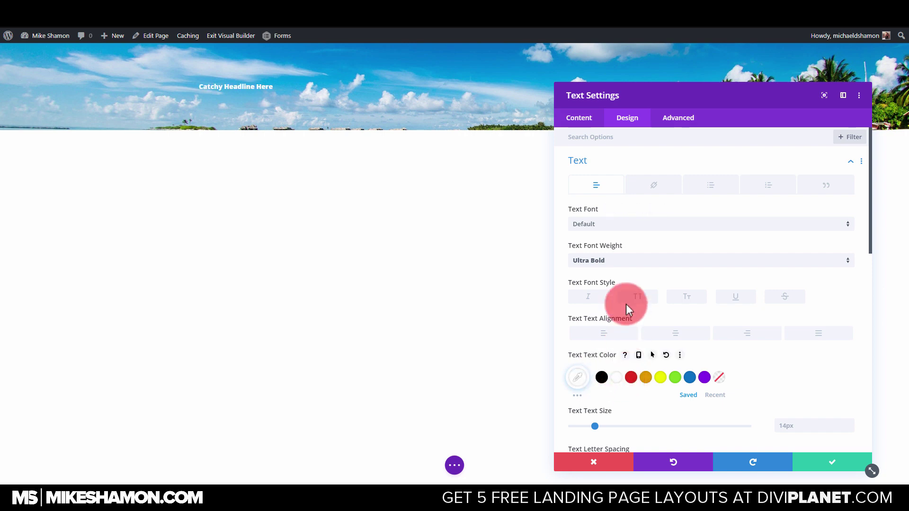
pyautogui.scroll(-4, 700, 284)
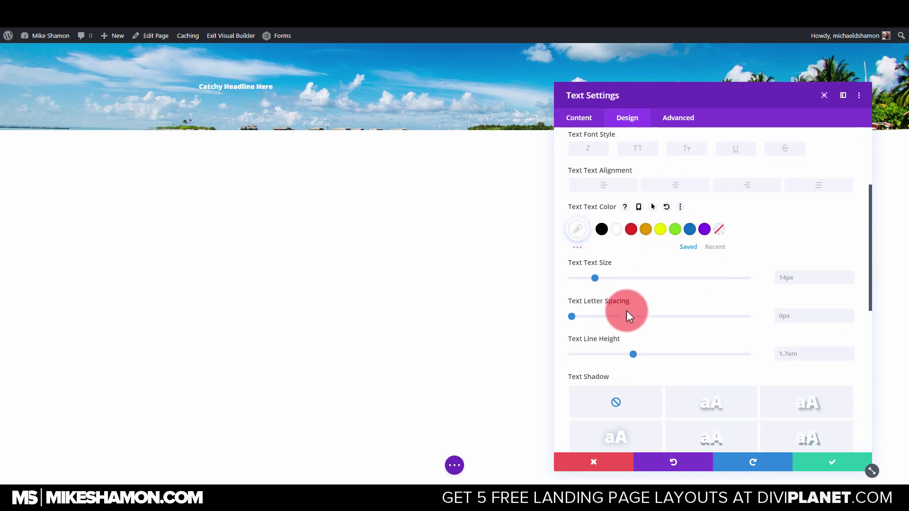
pyautogui.moveTo(597, 267); pyautogui.dragTo(644, 270)
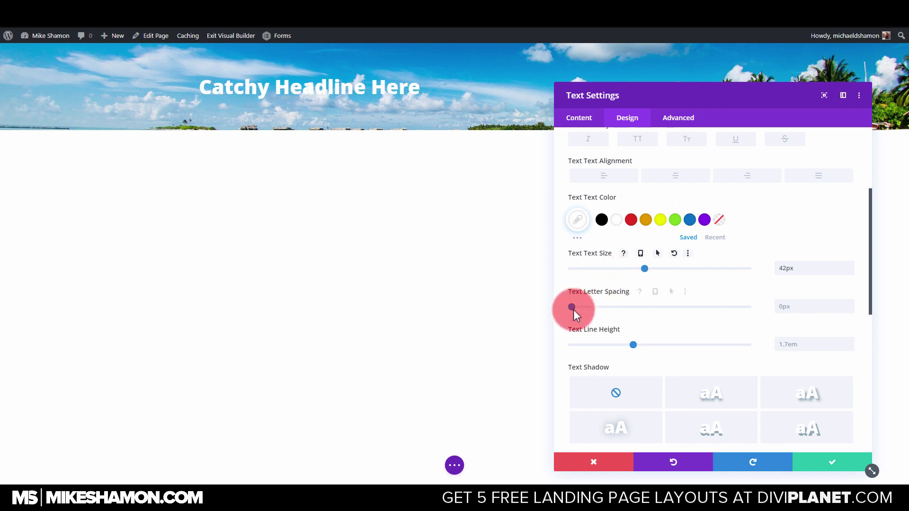
# Apply the sixth text shadow preset to the headline with horizontal and vertical shadow lengths of 0.04em.
pyautogui.scroll(-3, 743, 272)
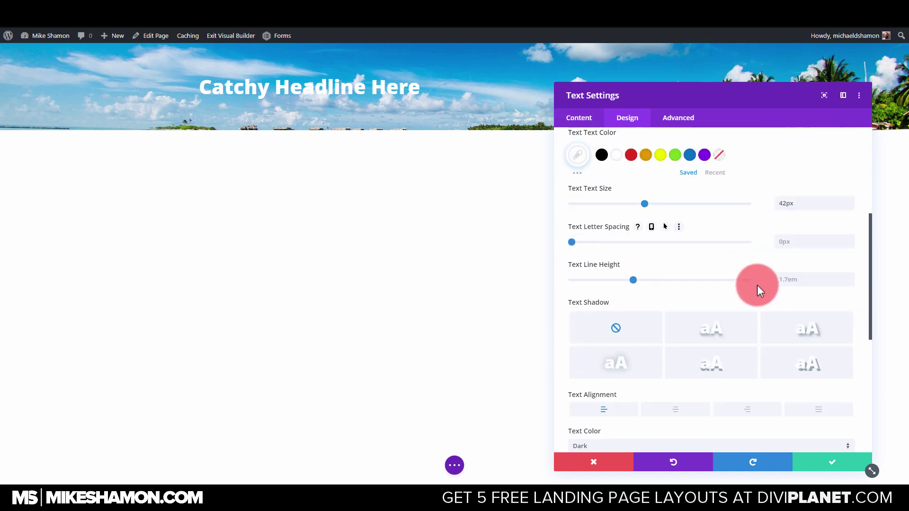
pyautogui.click(817, 333)
pyautogui.scroll(-2, 799, 381)
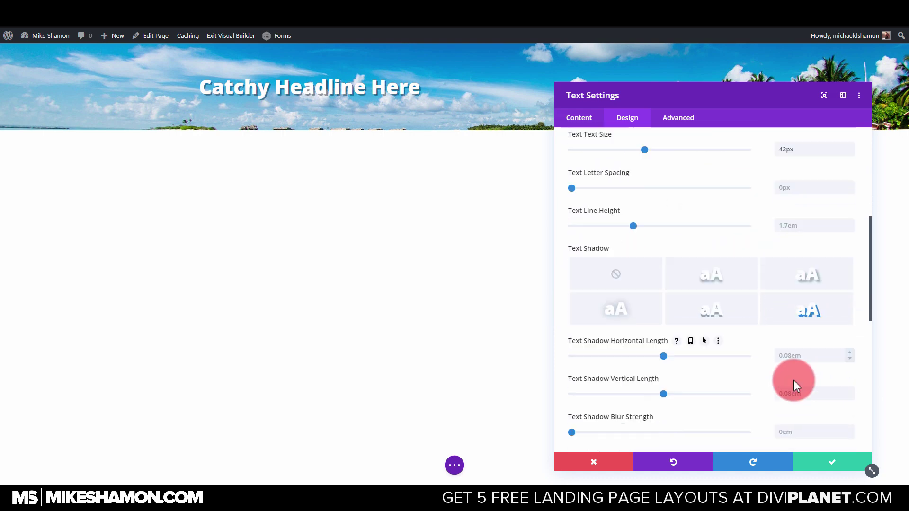
pyautogui.click(848, 320)
pyautogui.click(848, 320)
pyautogui.click(848, 319)
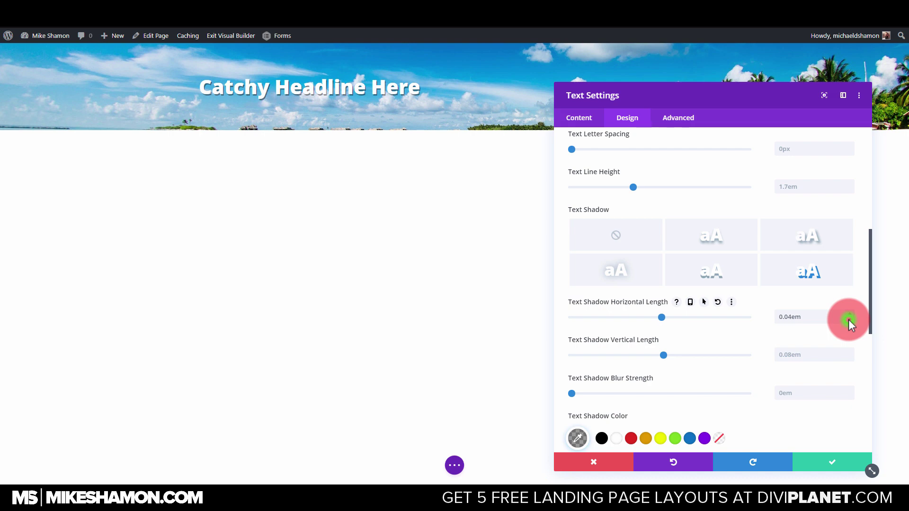
pyautogui.click(849, 320)
pyautogui.click(850, 358)
pyautogui.click(850, 359)
pyautogui.click(850, 359)
pyautogui.click(851, 359)
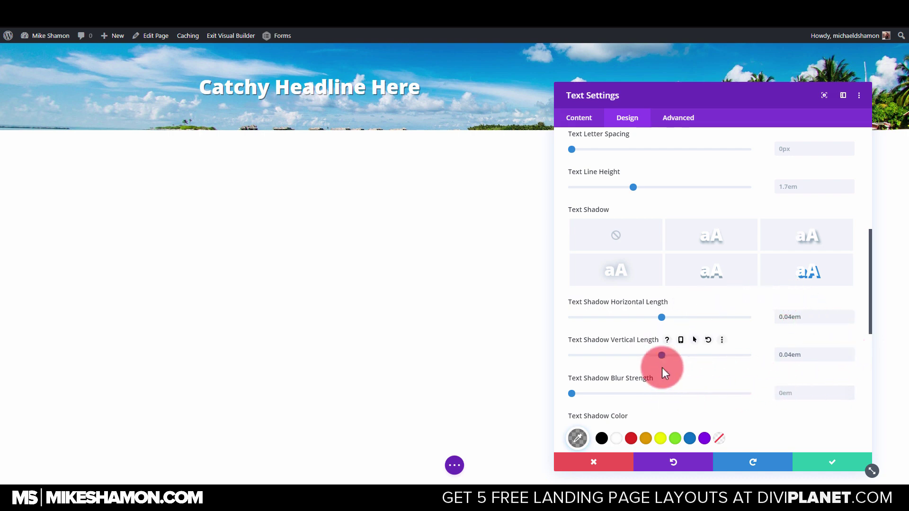
# Center the headline text and save the text module settings.
pyautogui.scroll(5, 670, 161)
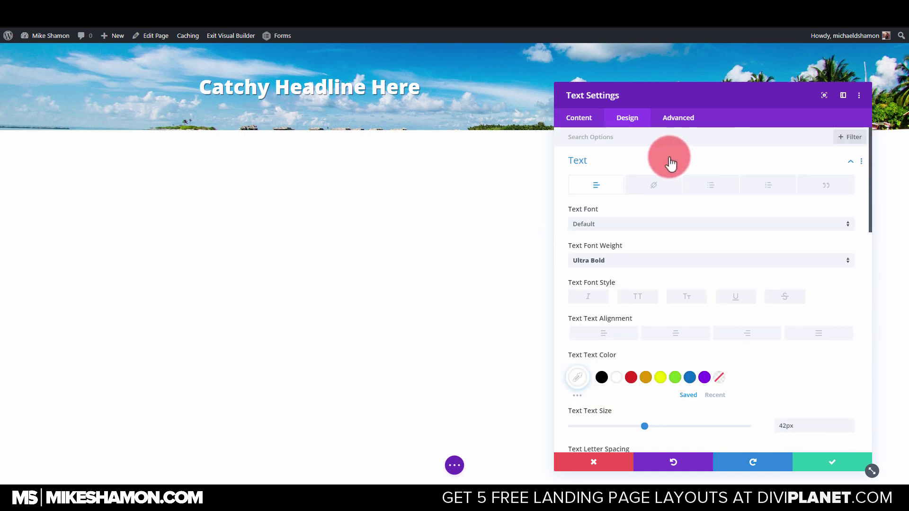
pyautogui.scroll(-10, 674, 291)
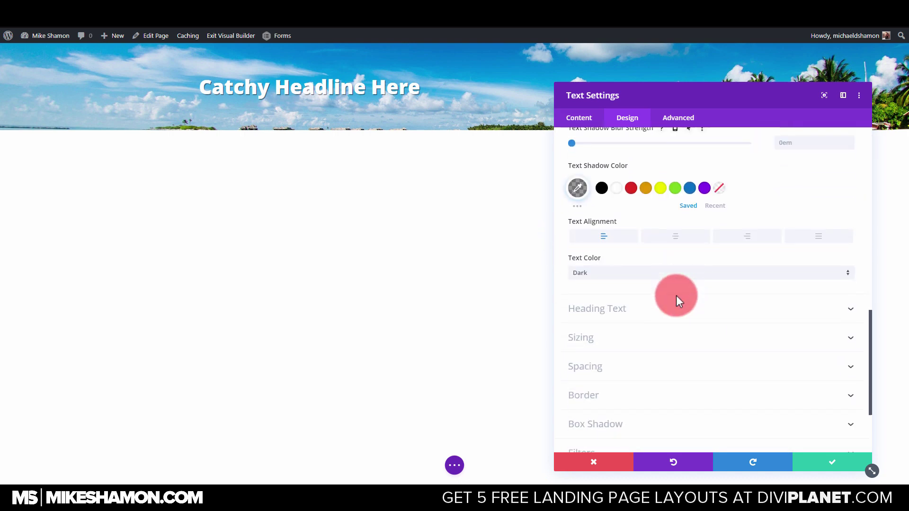
pyautogui.scroll(8, 674, 289)
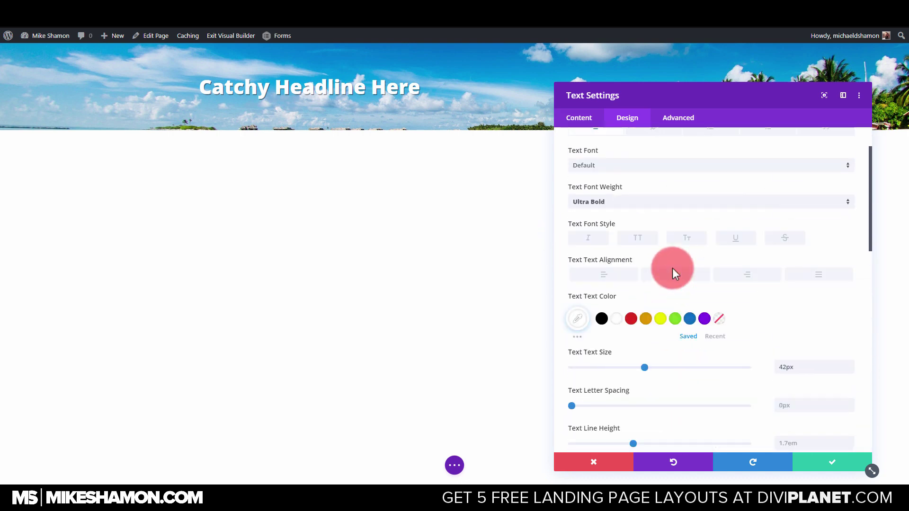
pyautogui.click(676, 284)
pyautogui.click(824, 462)
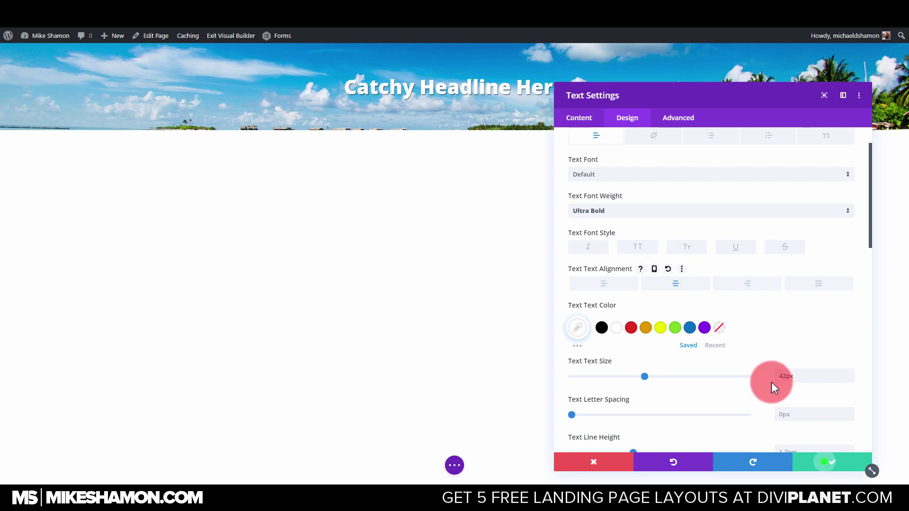
# Duplicate the headline module and insert a new Text module between the two headlines.
pyautogui.moveTo(454, 106)
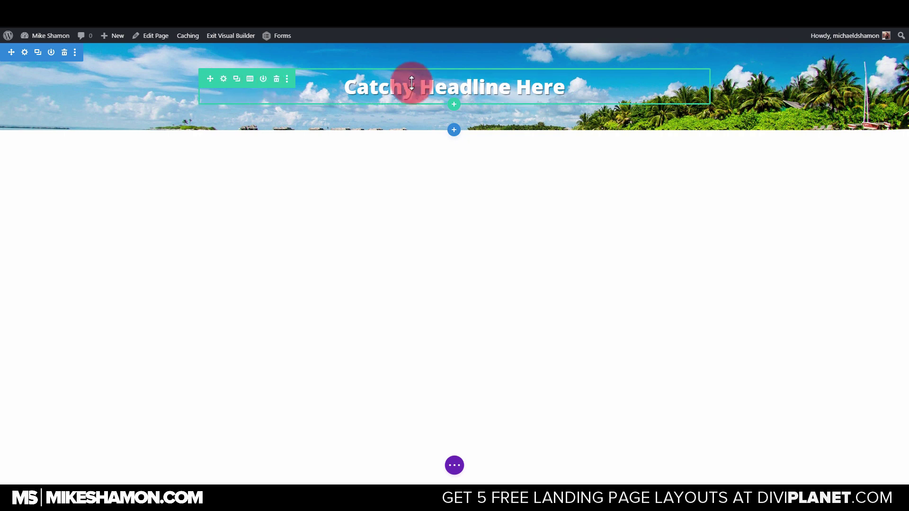
pyautogui.click(450, 87)
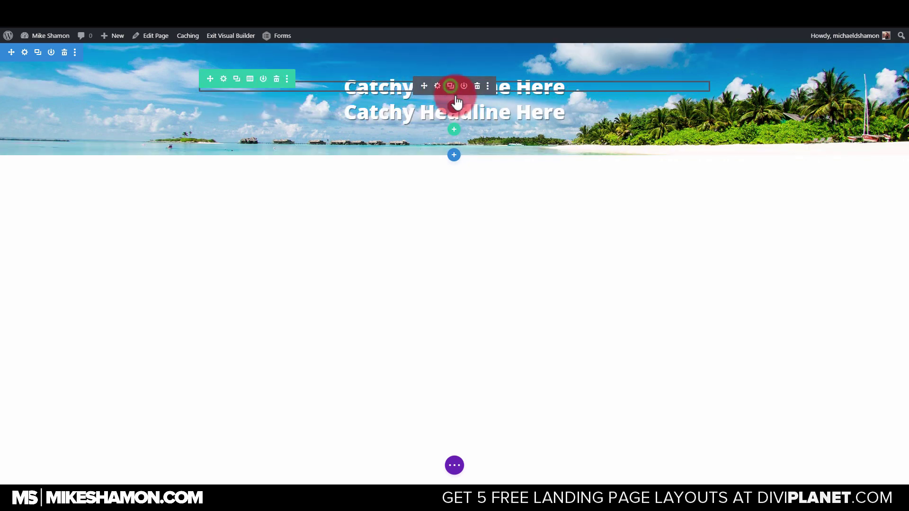
pyautogui.click(455, 108)
pyautogui.click(440, 185)
pyautogui.write('t')
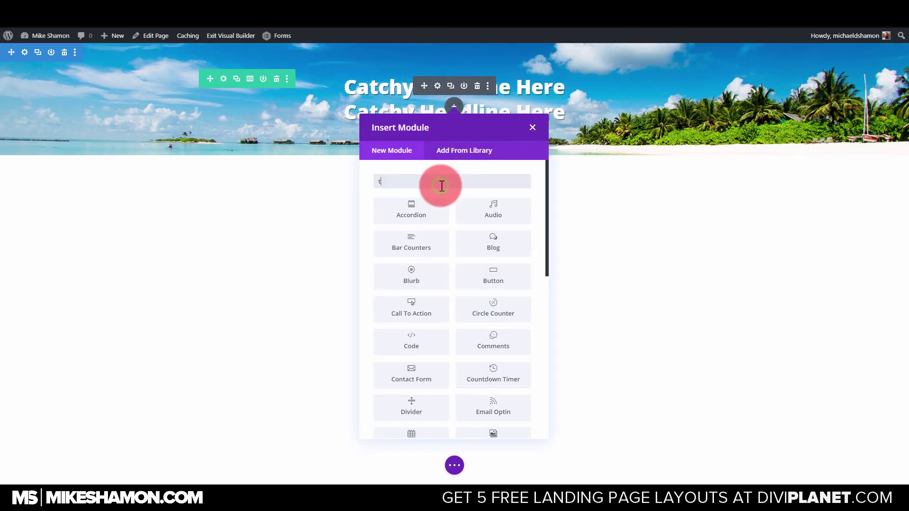
pyautogui.write('ext')
pyautogui.click(419, 207)
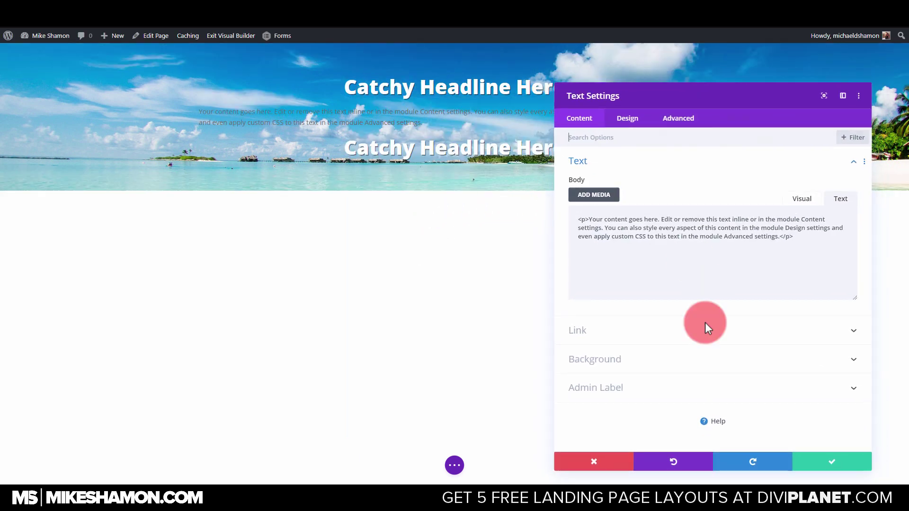
# Set the new text module's text colour to white and its text size to 21px.
pyautogui.click(625, 119)
pyautogui.click(598, 165)
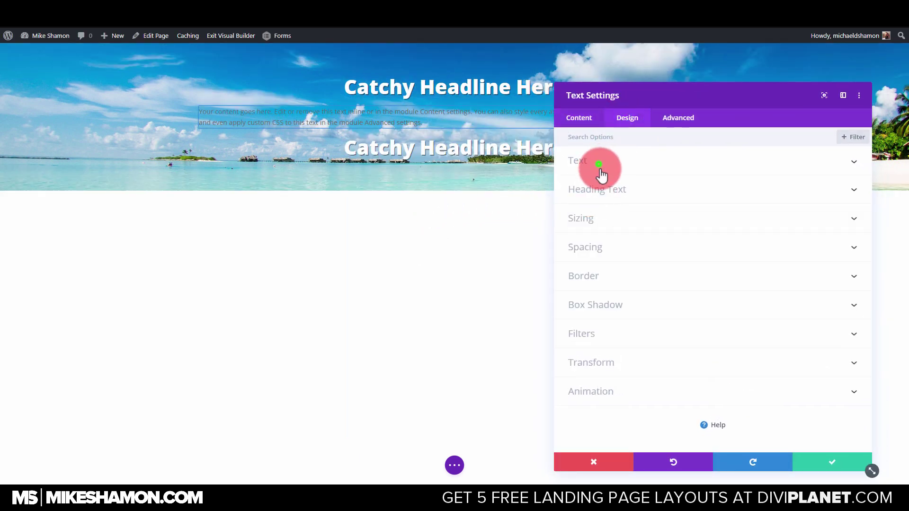
pyautogui.click(616, 379)
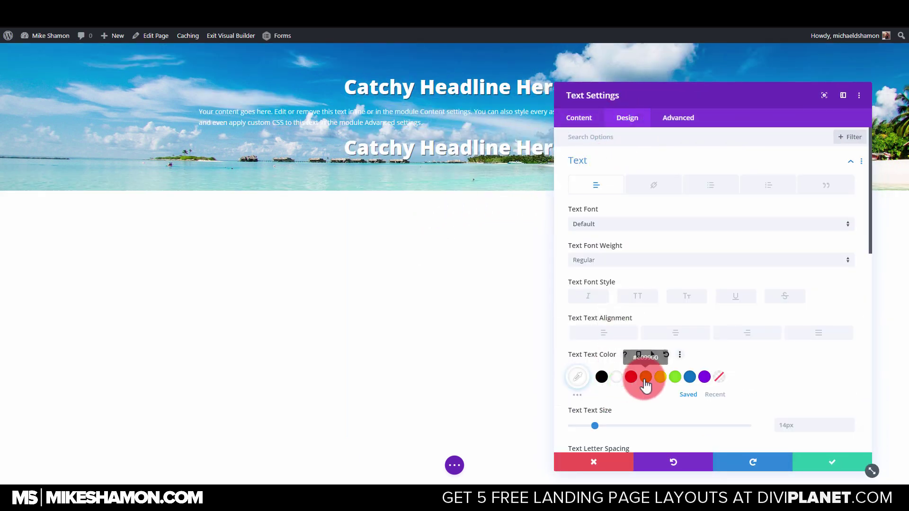
pyautogui.scroll(-2, 635, 345)
pyautogui.click(582, 189)
pyautogui.click(631, 379)
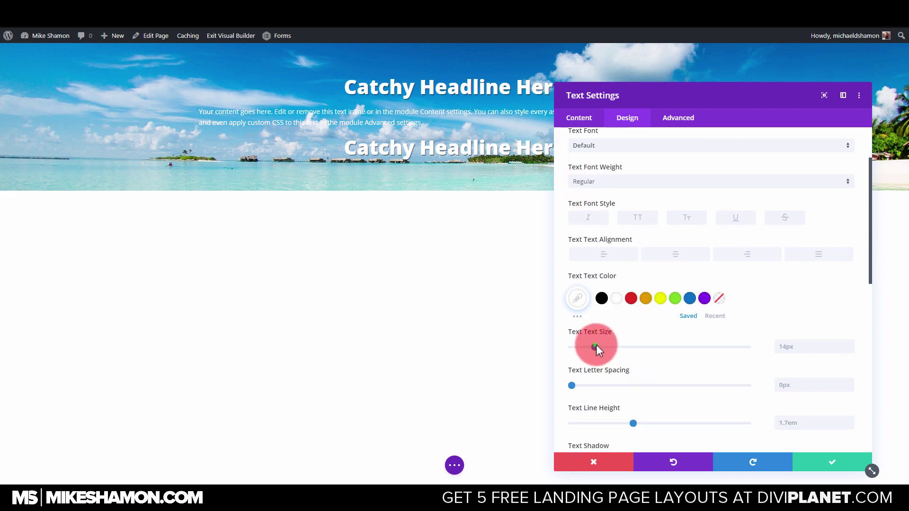
pyautogui.moveTo(596, 347); pyautogui.dragTo(608, 349)
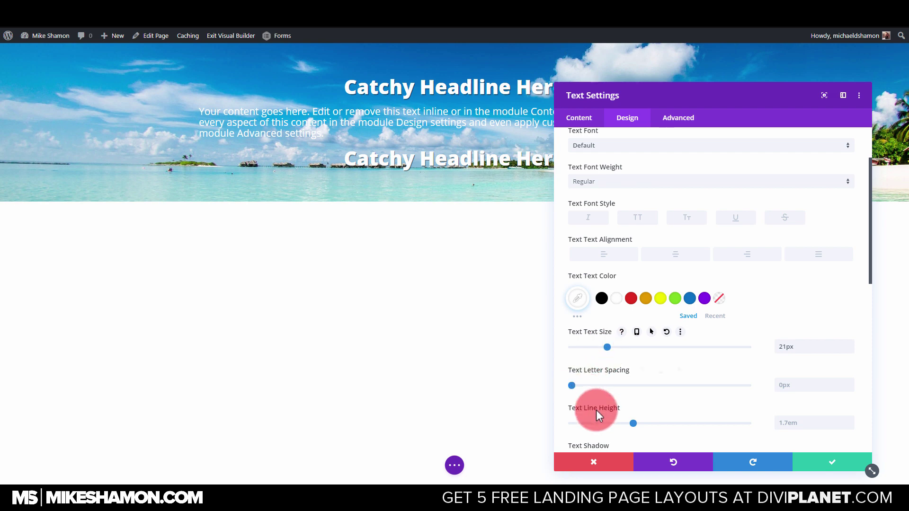
# Set the supporting text's line height to 1.3em.
pyautogui.click(634, 423)
pyautogui.moveTo(612, 423); pyautogui.dragTo(598, 423)
pyautogui.scroll(-2, 685, 387)
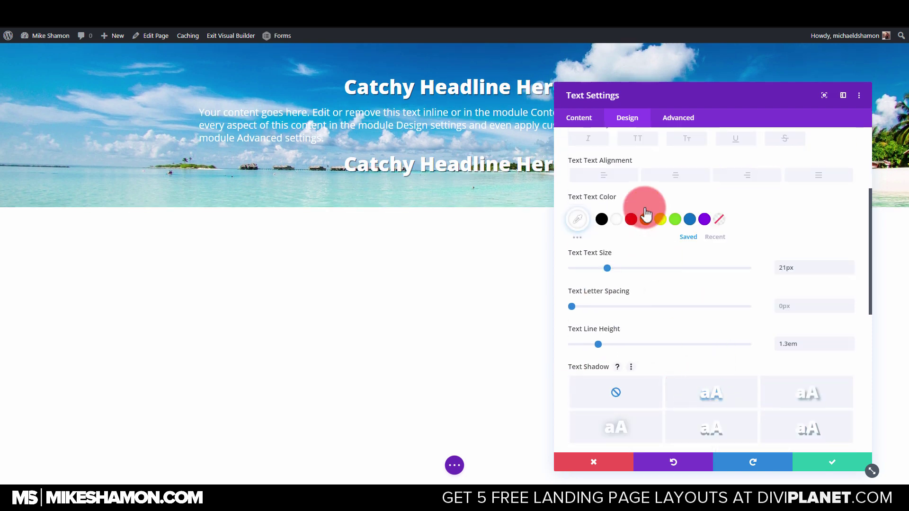
# Center the supporting text and save the text module settings.
pyautogui.click(669, 166)
pyautogui.click(675, 204)
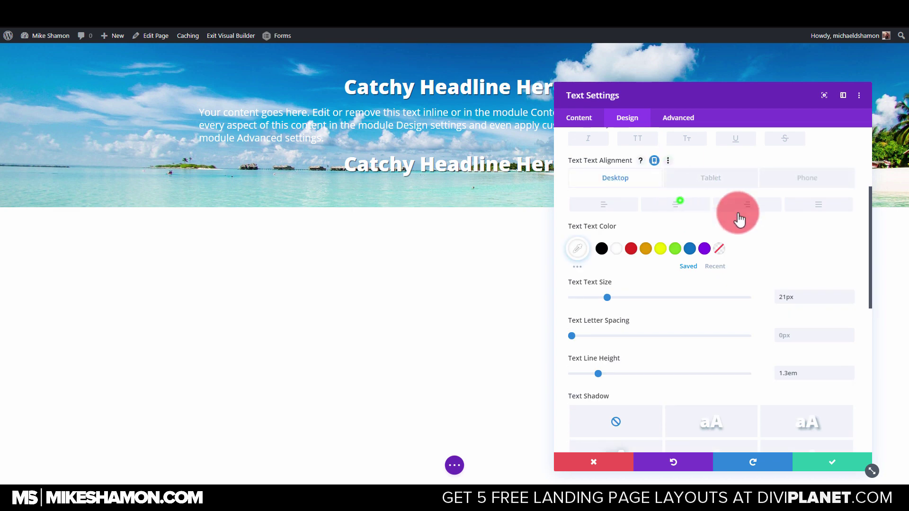
pyautogui.scroll(-2, 701, 415)
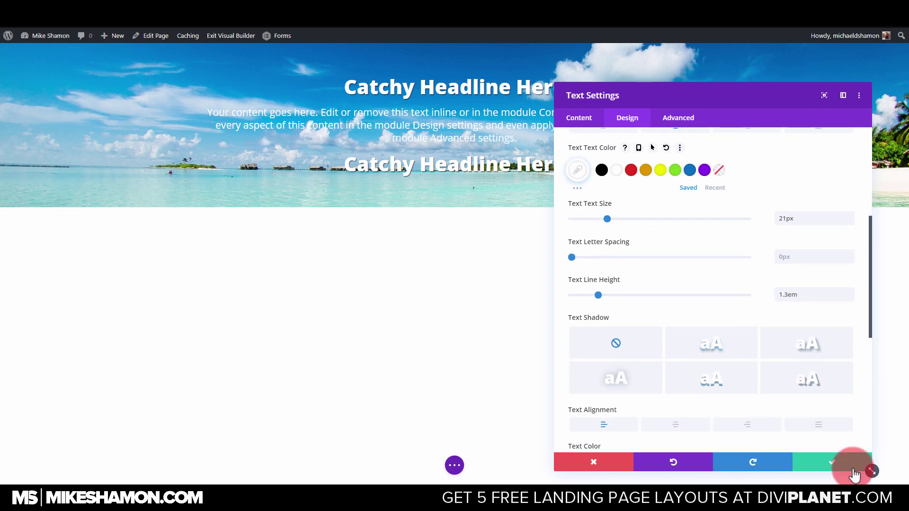
pyautogui.click(835, 461)
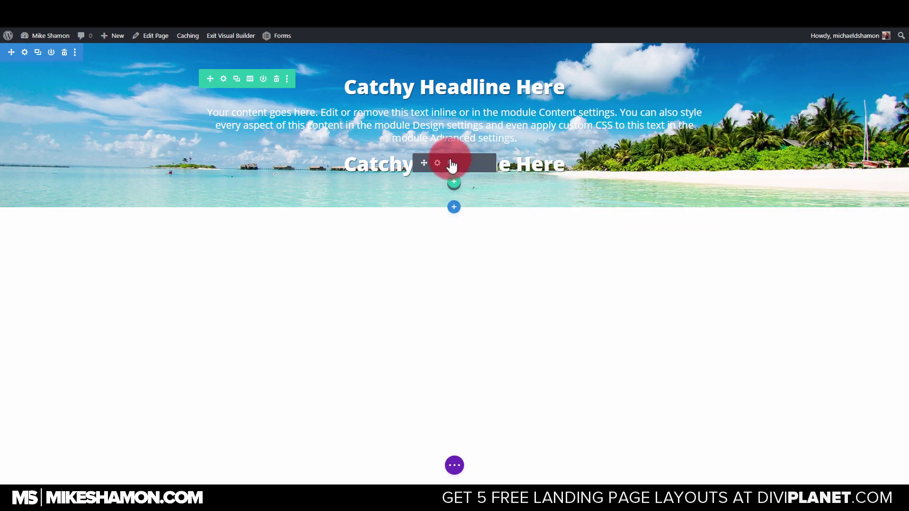
# Delete the duplicate headline below the supporting text and insert an Email Optin module in its place.
pyautogui.click(476, 163)
pyautogui.click(455, 132)
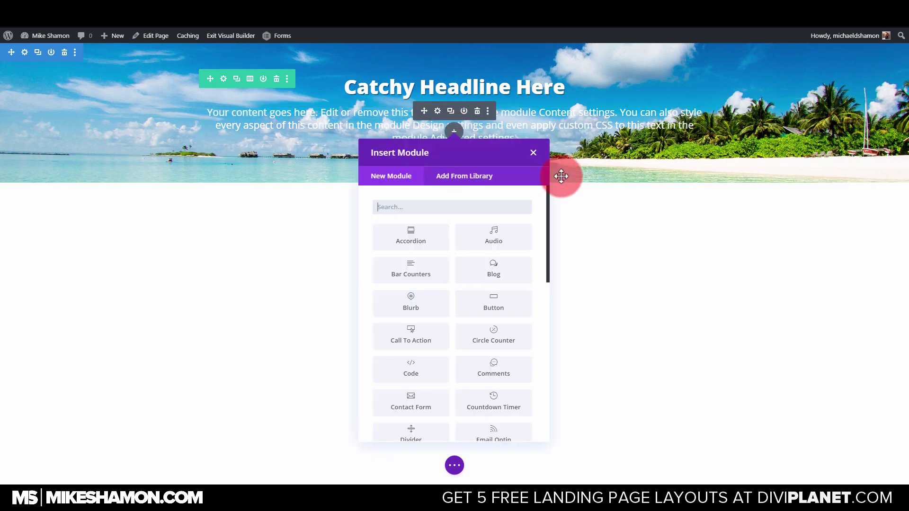
pyautogui.click(475, 206)
pyautogui.write('op')
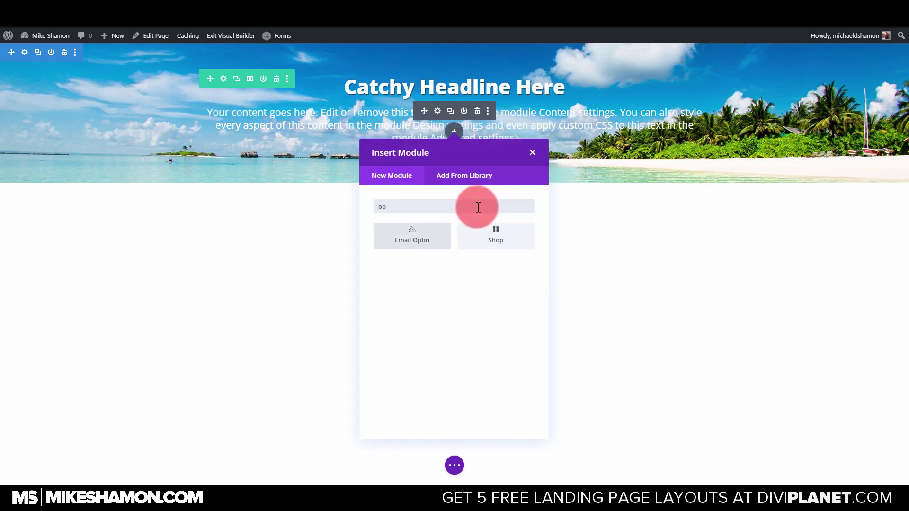
pyautogui.click(432, 240)
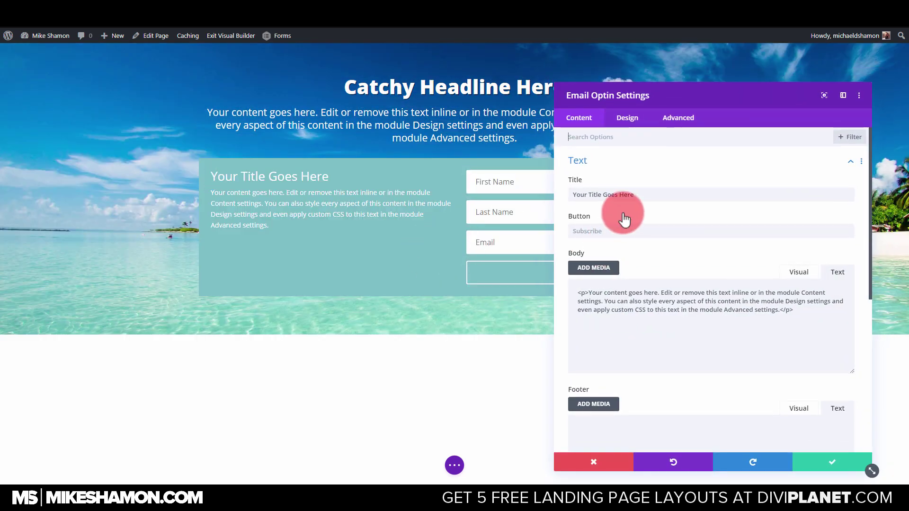
pyautogui.click(660, 190)
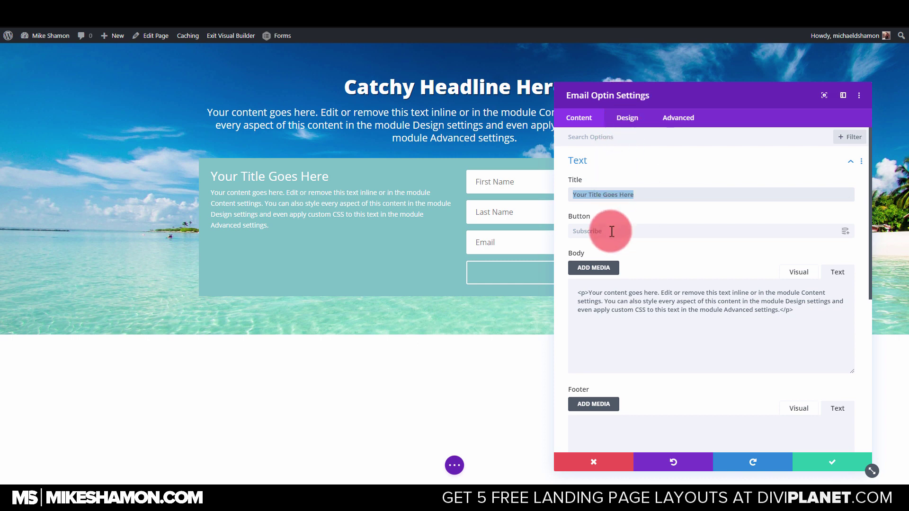
pyautogui.click(629, 124)
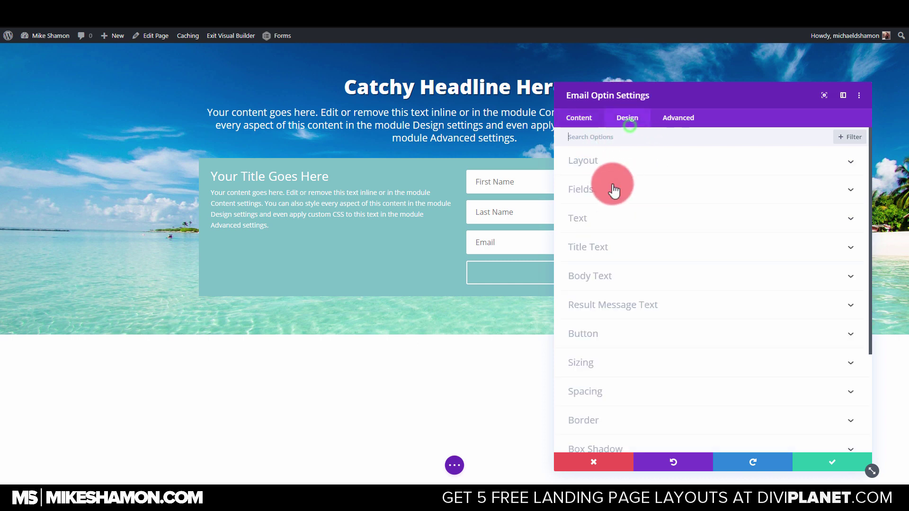
pyautogui.click(607, 219)
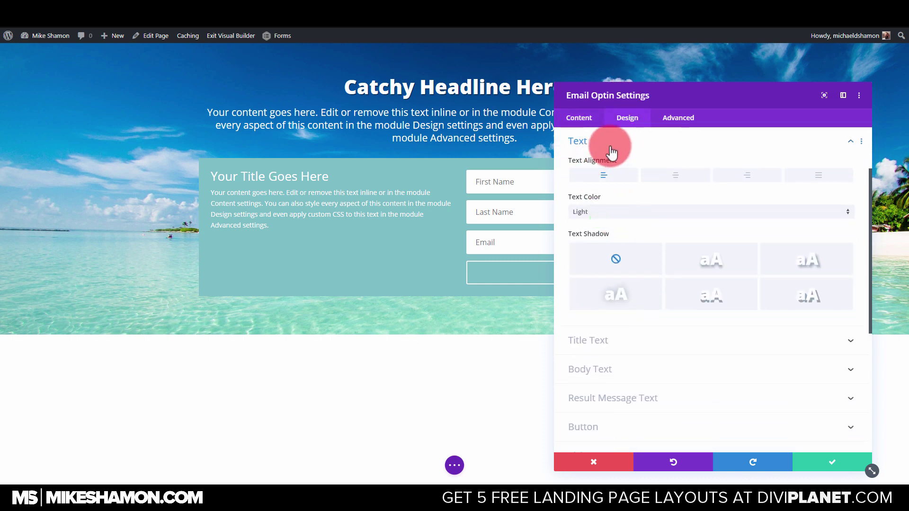
pyautogui.click(580, 119)
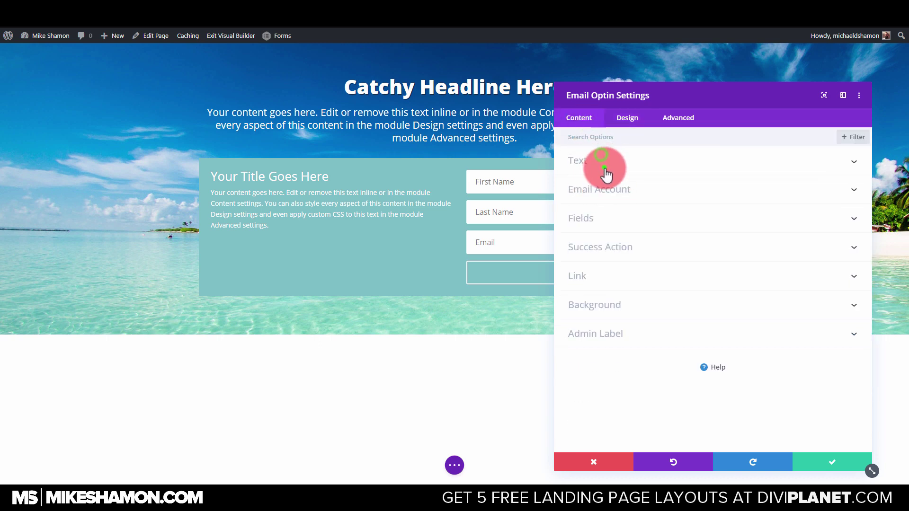
# Clear the optin module's title and body text, and set its button text to "Get Instant Access".
pyautogui.click(604, 169)
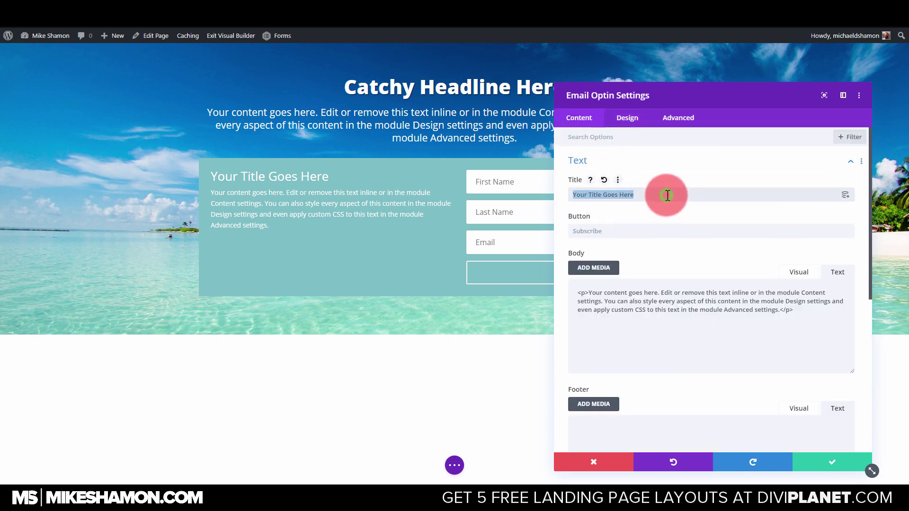
pyautogui.press('BackSpace')
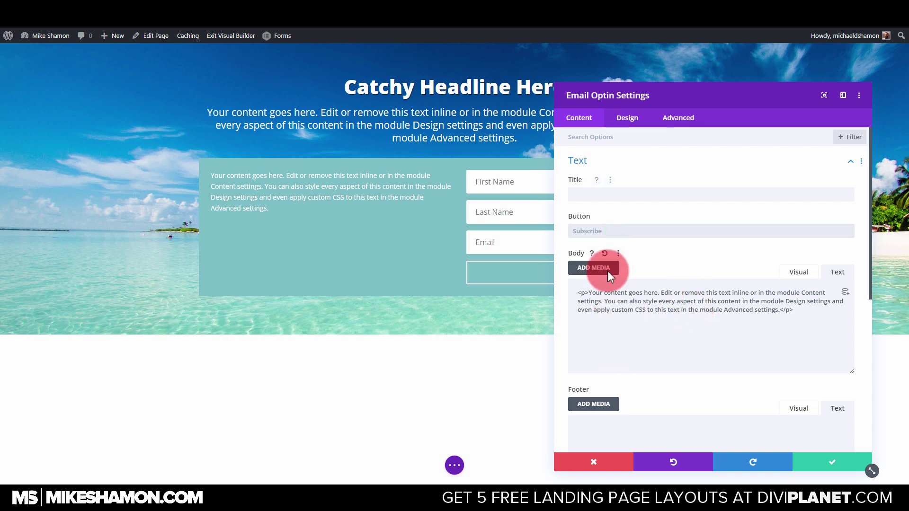
pyautogui.click(609, 233)
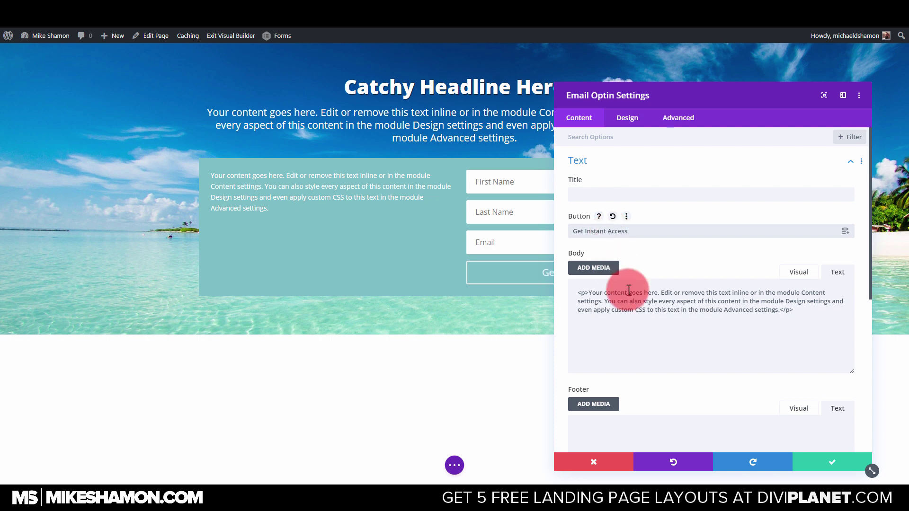
pyautogui.click(704, 297)
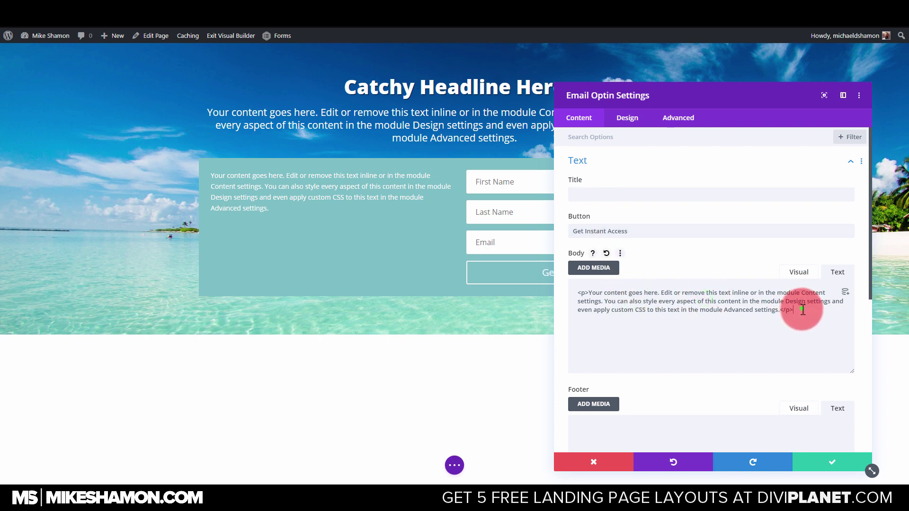
pyautogui.moveTo(802, 310); pyautogui.dragTo(446, 295)
pyautogui.press('BackSpace')
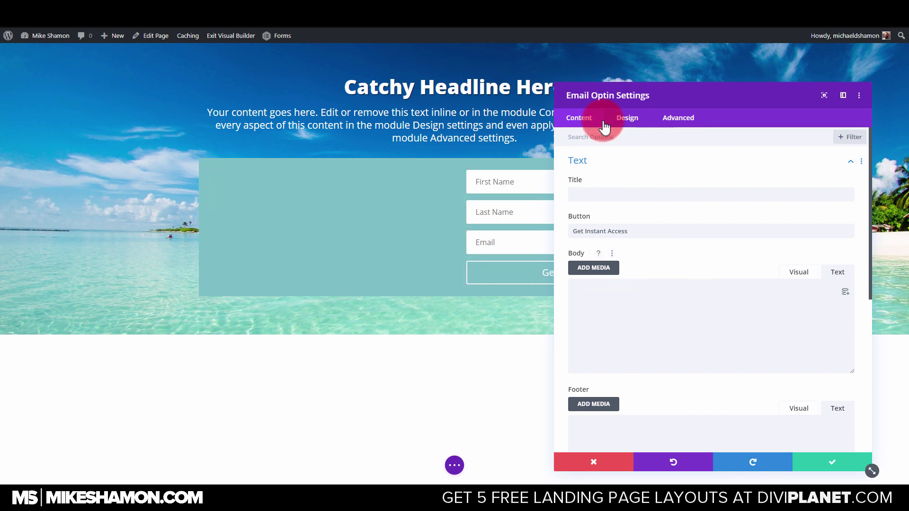
# Set the optin module's layout to Body On Top, Form On Bottom.
pyautogui.click(622, 118)
pyautogui.click(605, 157)
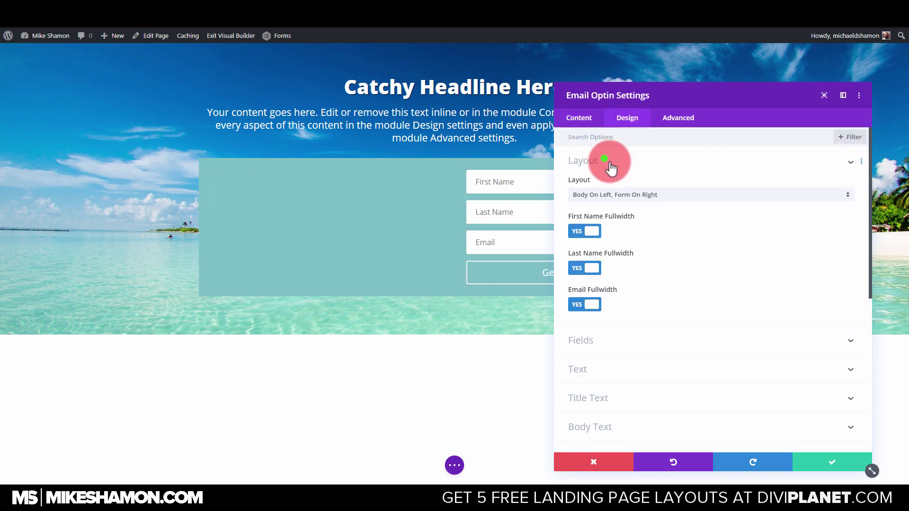
pyautogui.click(669, 196)
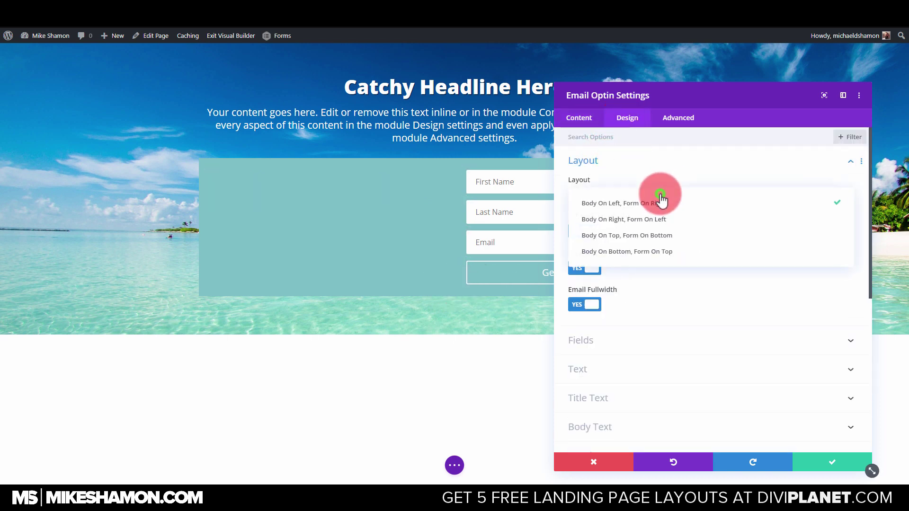
pyautogui.click(649, 258)
pyautogui.click(620, 194)
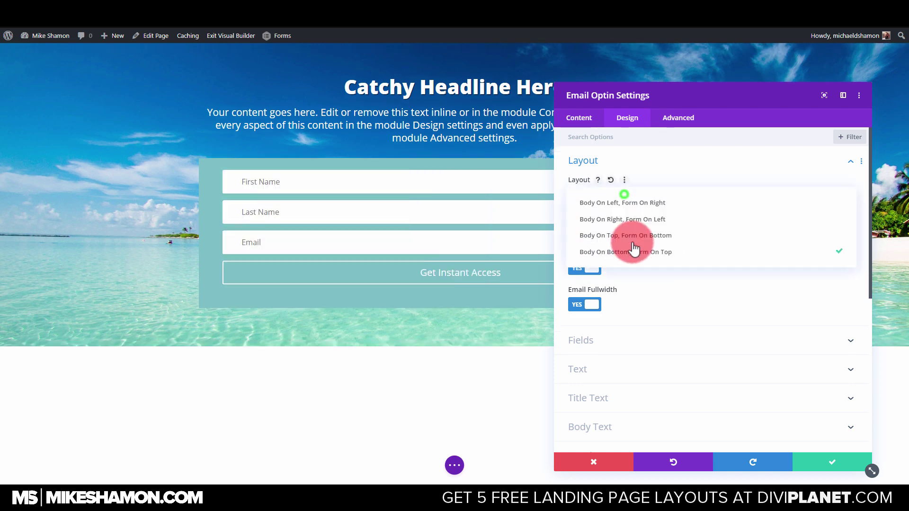
pyautogui.click(636, 237)
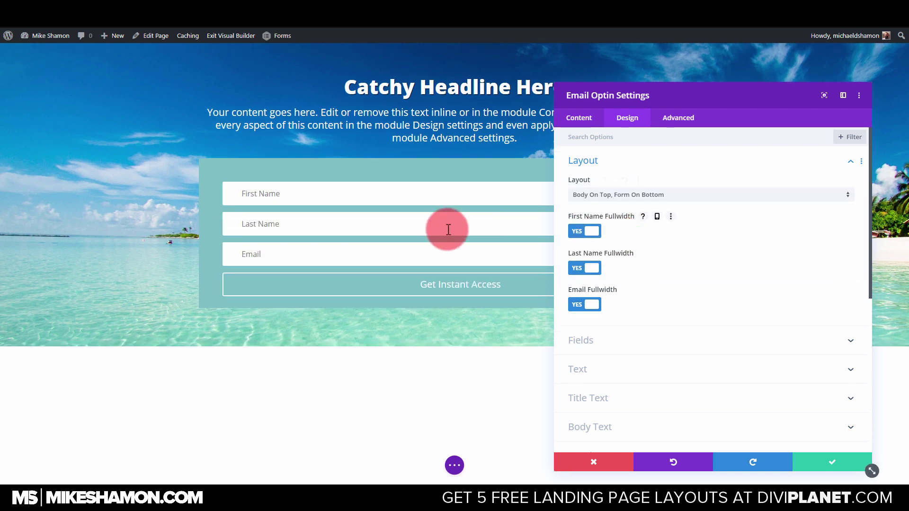
# Set the optin module's top and bottom margin and its top and bottom padding to 0px, linking each pair.
pyautogui.click(604, 156)
pyautogui.click(605, 390)
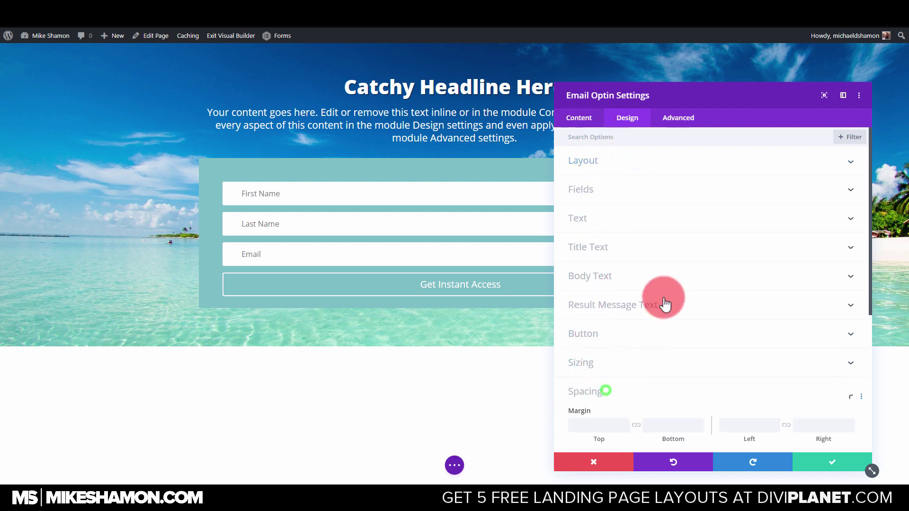
pyautogui.click(636, 187)
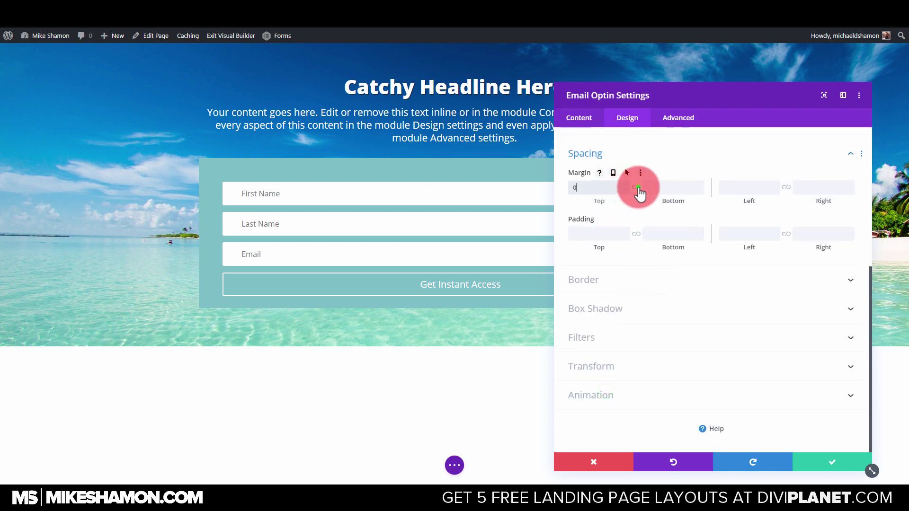
pyautogui.click(599, 234)
pyautogui.write('0')
pyautogui.click(637, 235)
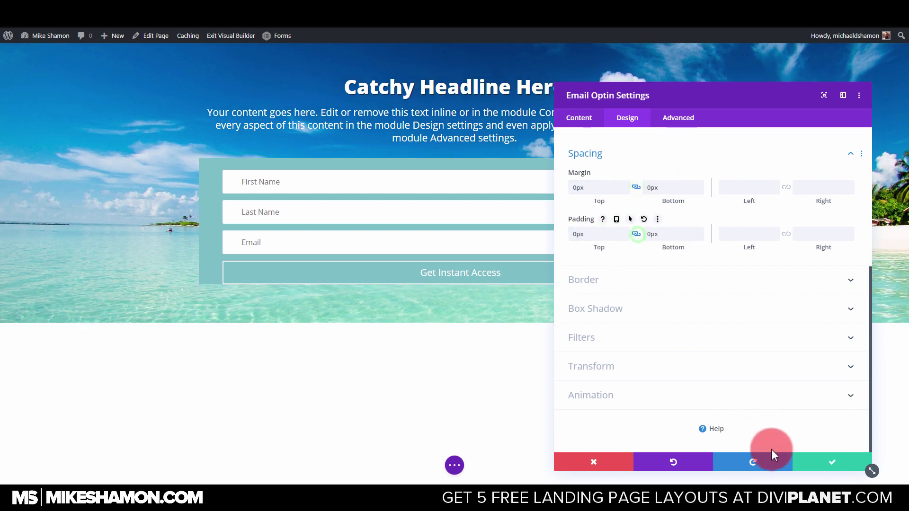
# Turn off the optin module's background color.
pyautogui.click(573, 124)
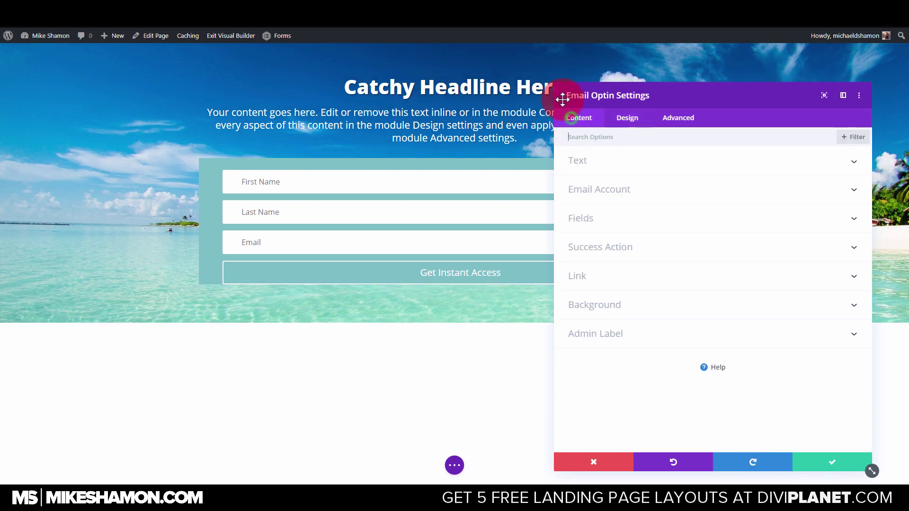
pyautogui.click(609, 308)
pyautogui.click(623, 362)
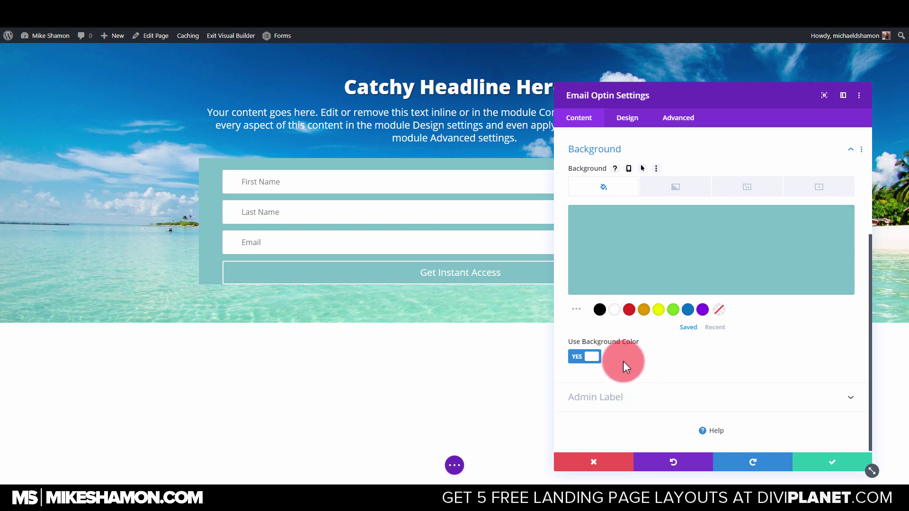
pyautogui.click(595, 360)
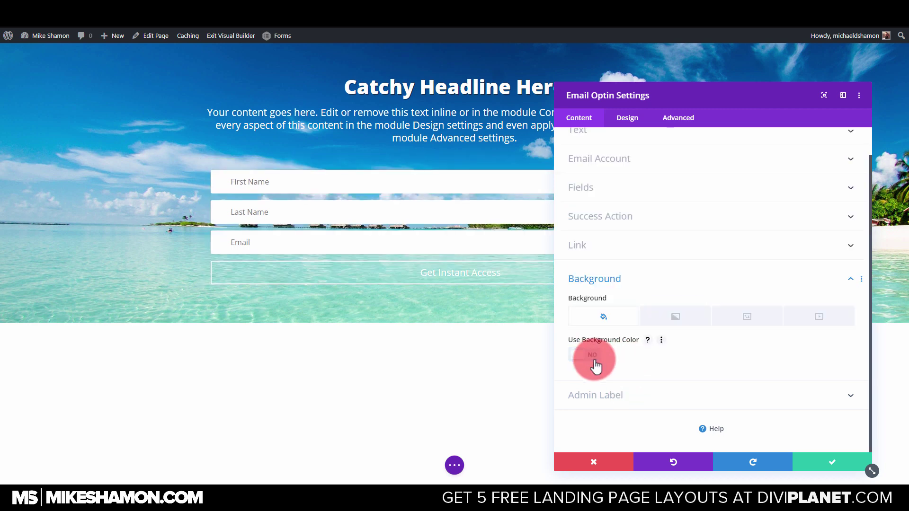
pyautogui.click(589, 189)
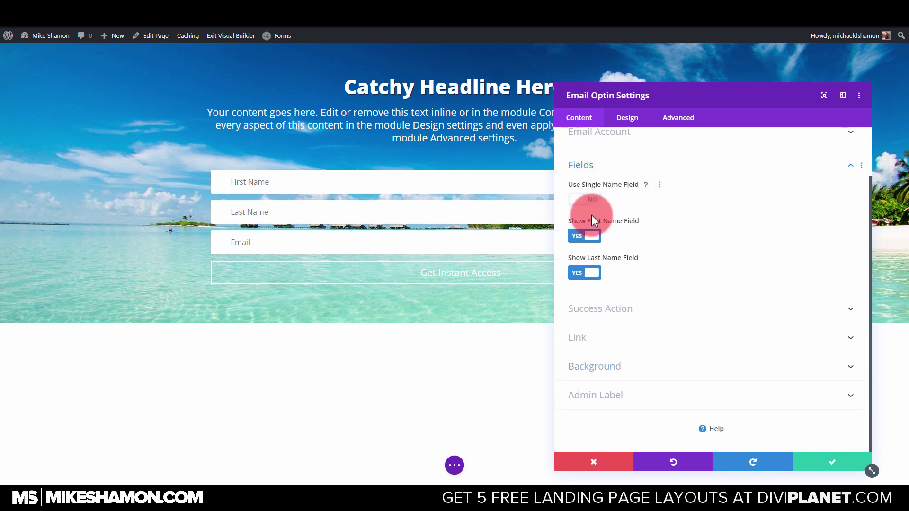
pyautogui.click(588, 284)
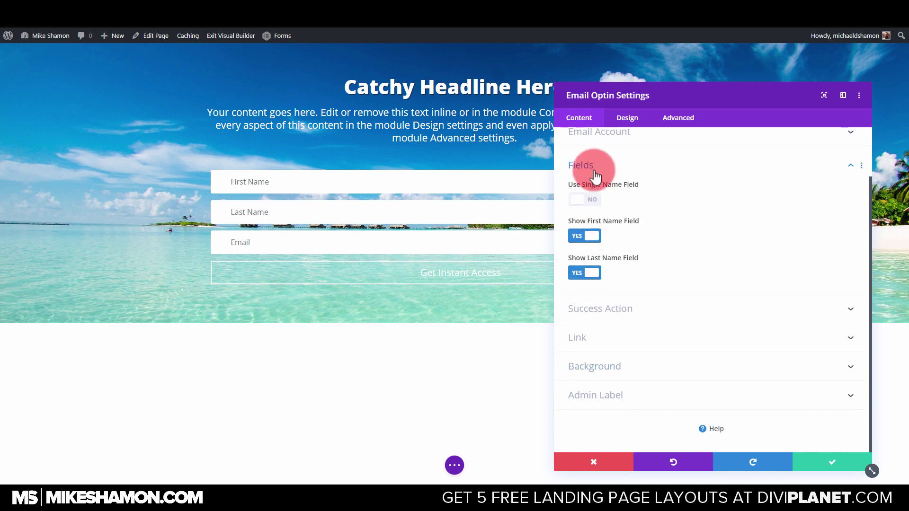
pyautogui.scroll(2, 605, 152)
# Give the optin form fields a border 1px wide on all sides.
pyautogui.click(624, 120)
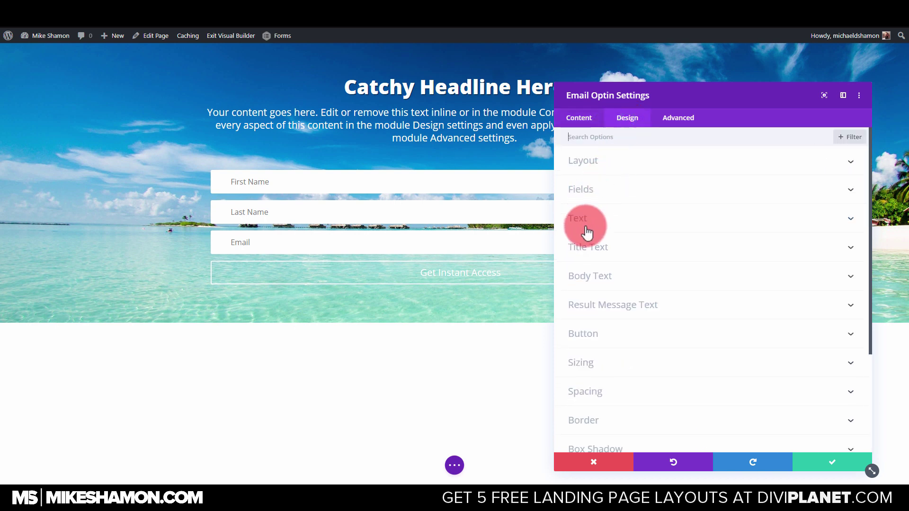
pyautogui.click(600, 189)
pyautogui.scroll(-5, 657, 277)
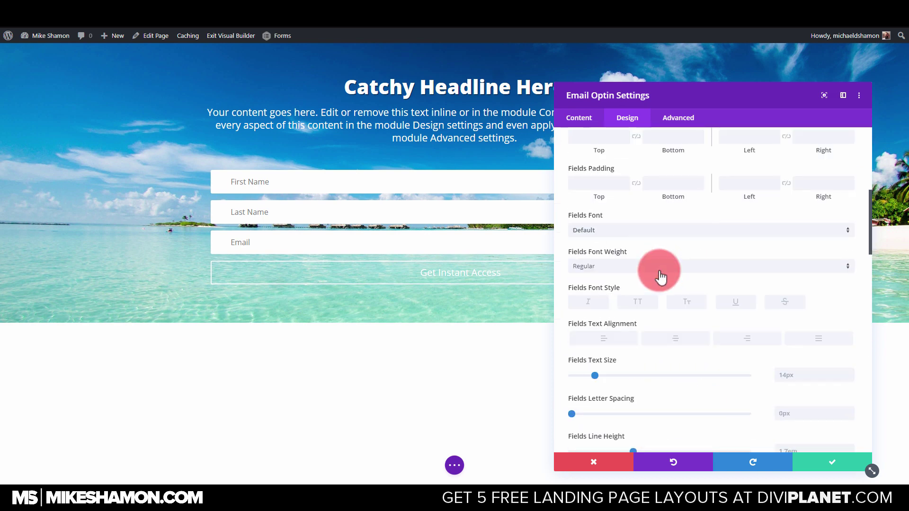
pyautogui.scroll(5, 655, 279)
pyautogui.scroll(-6, 654, 281)
pyautogui.scroll(-10, 655, 281)
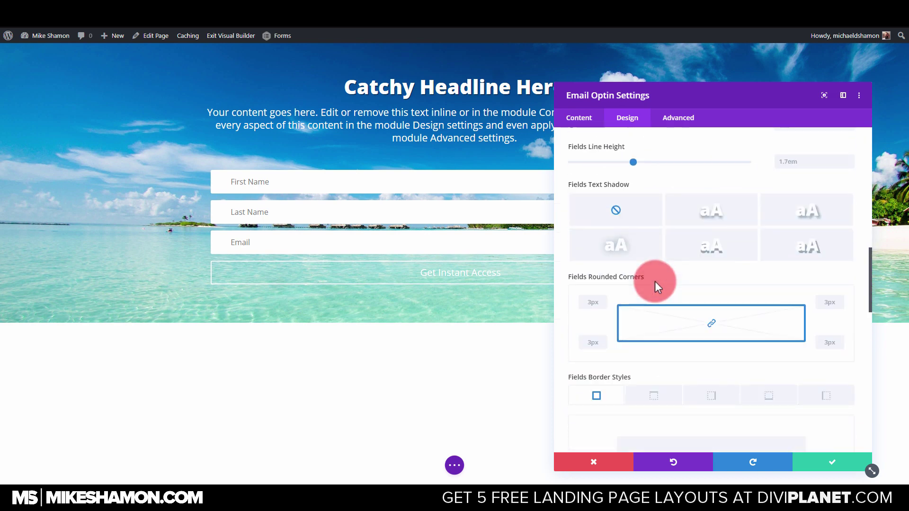
pyautogui.moveTo(572, 363); pyautogui.dragTo(576, 363)
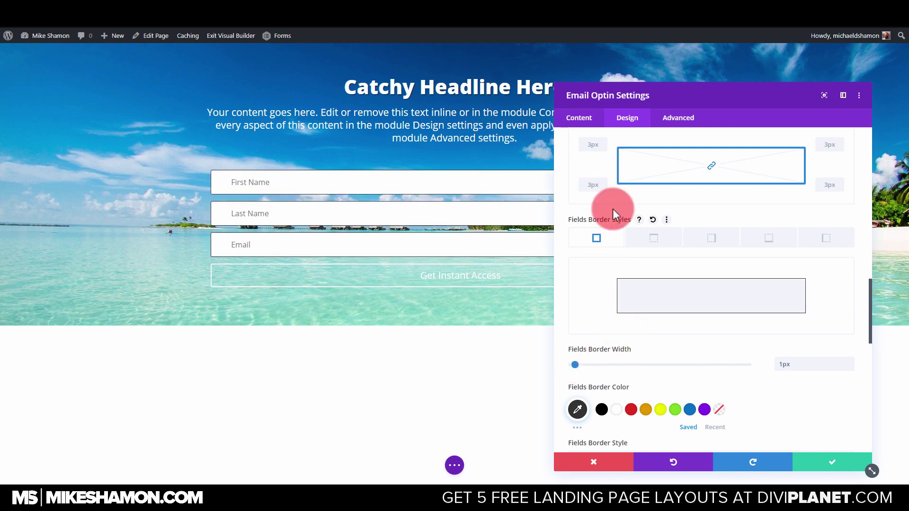
# Enable custom styles for the optin form's button.
pyautogui.scroll(12, 613, 209)
pyautogui.scroll(2, 614, 208)
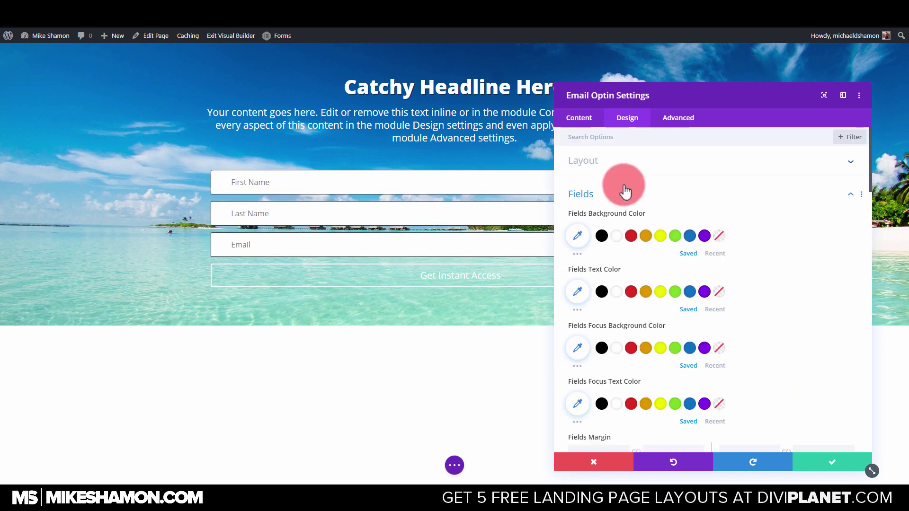
pyautogui.click(622, 191)
pyautogui.click(592, 336)
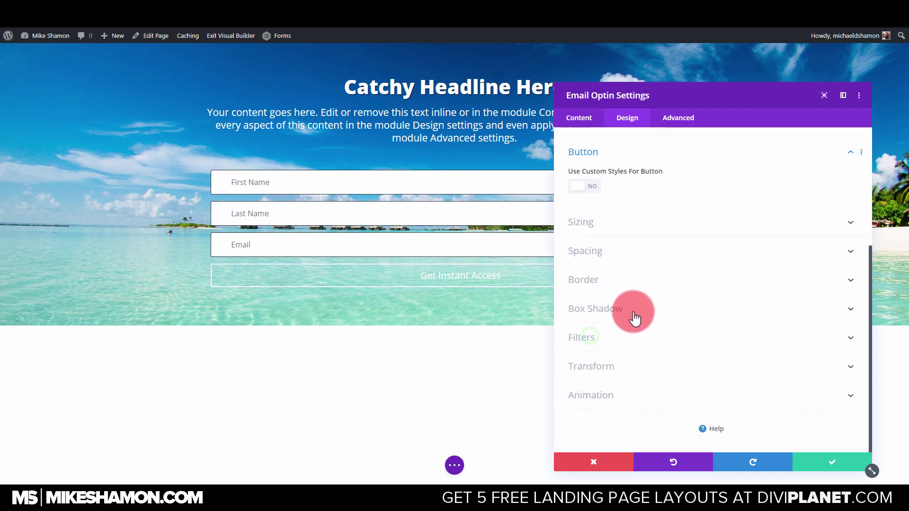
pyautogui.click(601, 184)
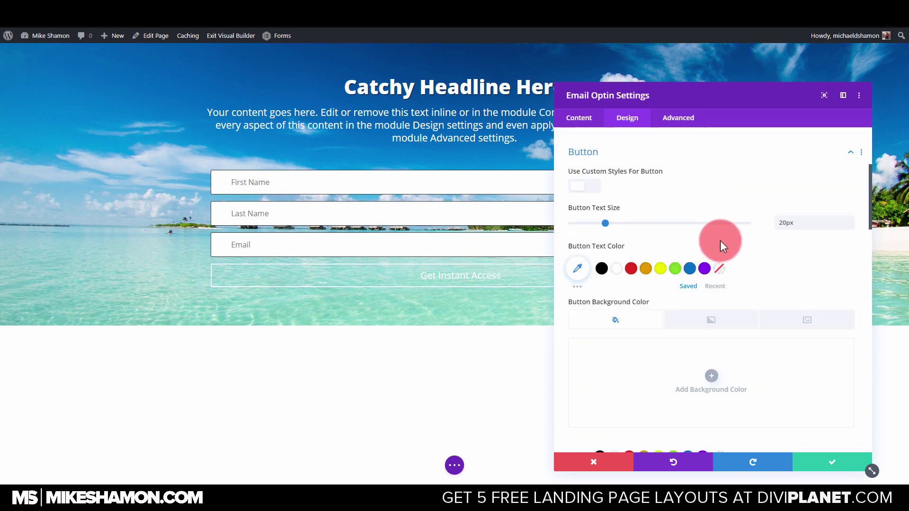
# With custom button styles enabled, set the optin button's text color to blue and its background color to yellow #edf000.
pyautogui.click(593, 187)
pyautogui.click(593, 186)
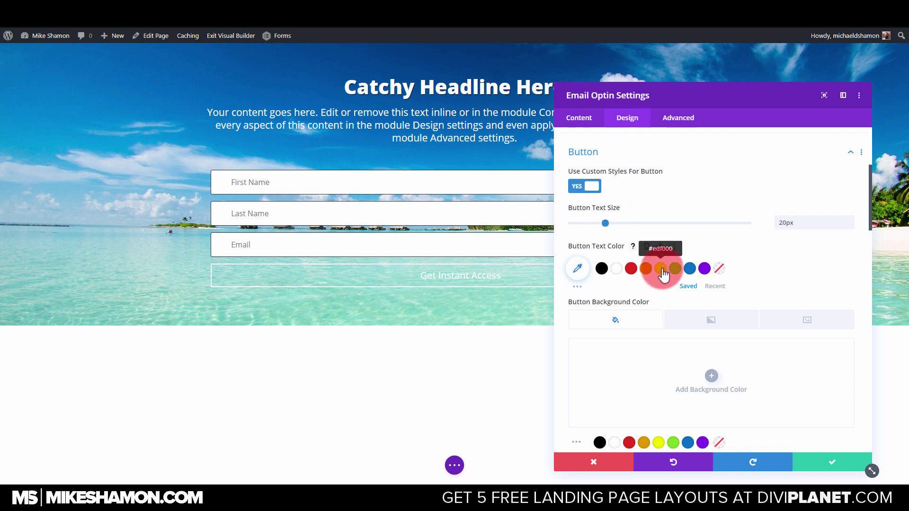
pyautogui.click(688, 270)
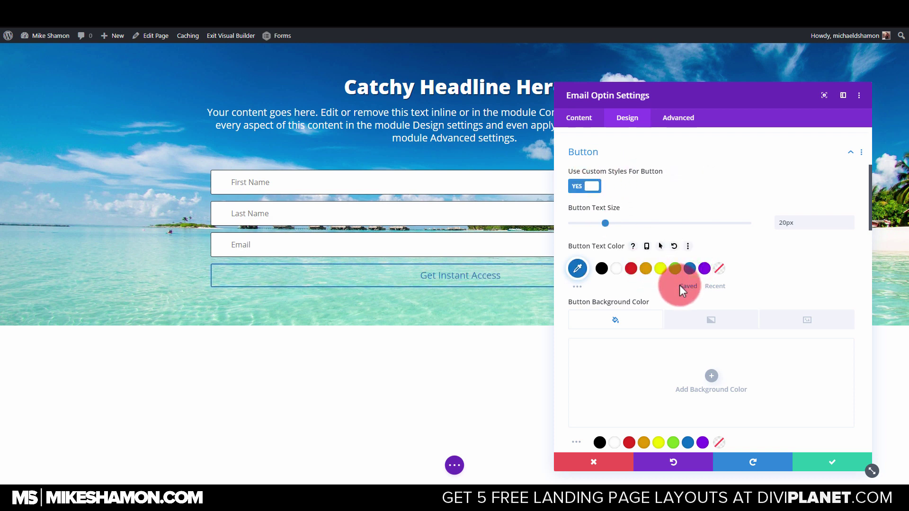
pyautogui.scroll(-3, 680, 284)
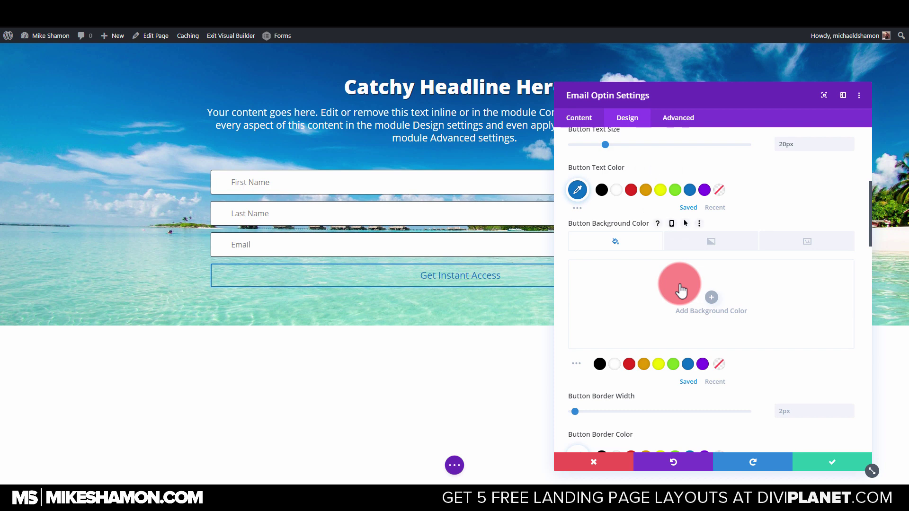
pyautogui.scroll(-3, 681, 289)
pyautogui.click(658, 284)
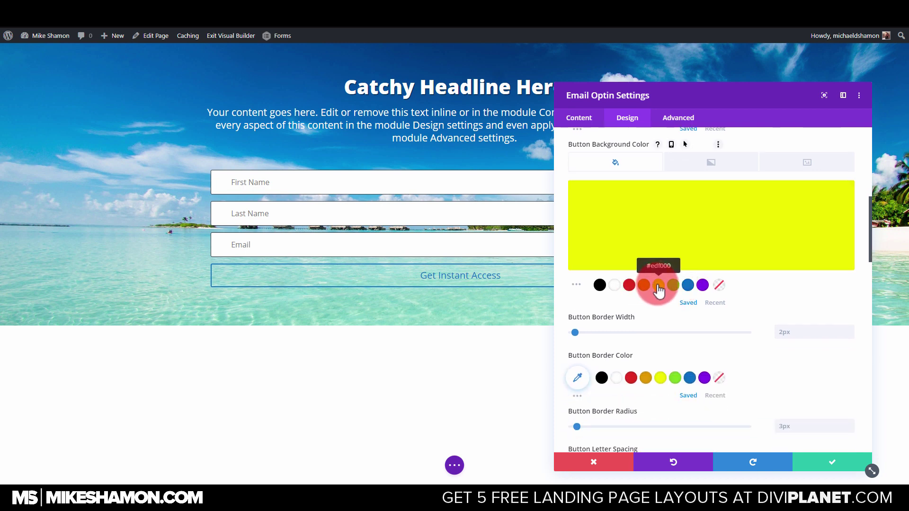
# Set the optin button's font to Oswald.
pyautogui.moveTo(577, 333)
pyautogui.mouseDown()
pyautogui.moveTo(560, 330)
pyautogui.moveTo(575, 333)
pyautogui.mouseUp()
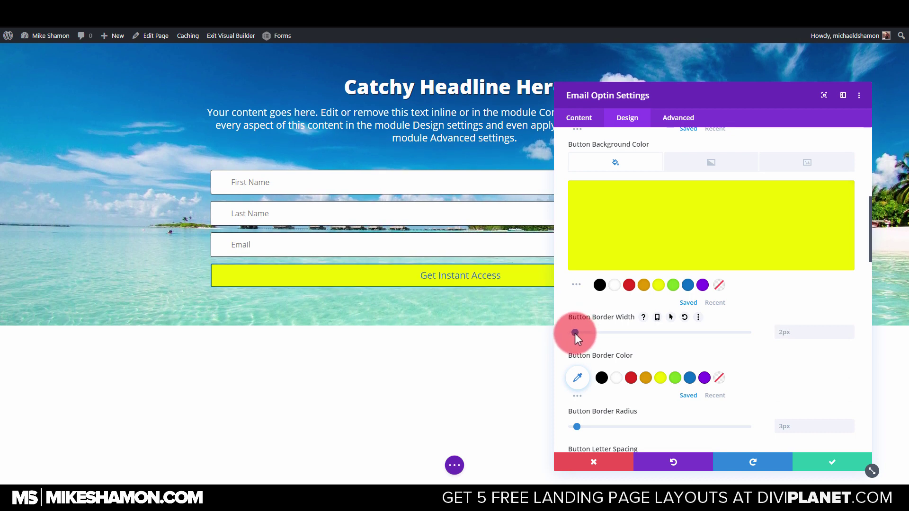
pyautogui.scroll(3, 629, 270)
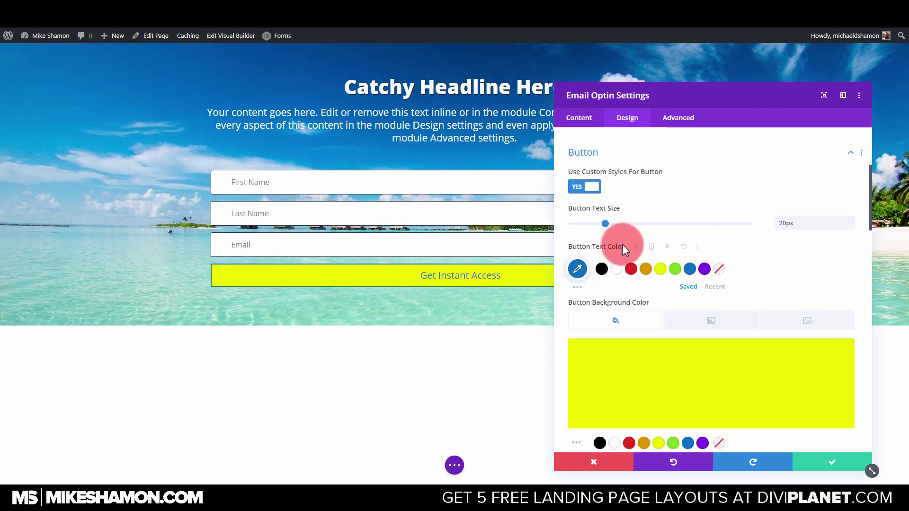
pyautogui.scroll(-10, 622, 245)
pyautogui.scroll(3, 615, 249)
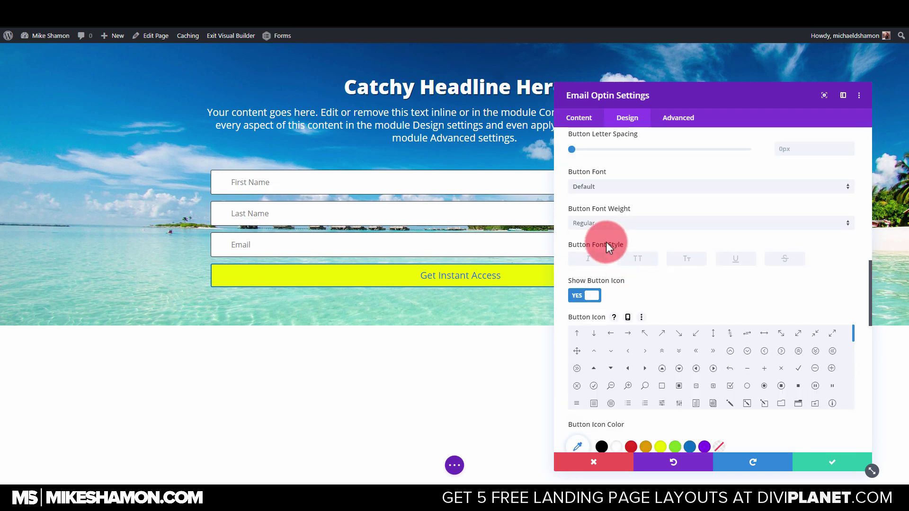
pyautogui.click(601, 190)
pyautogui.click(559, 180)
pyautogui.click(575, 232)
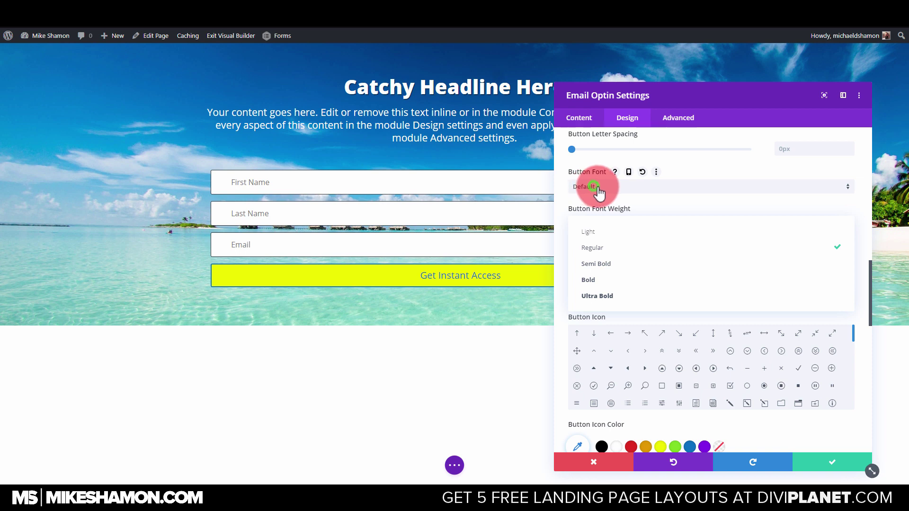
pyautogui.click(616, 189)
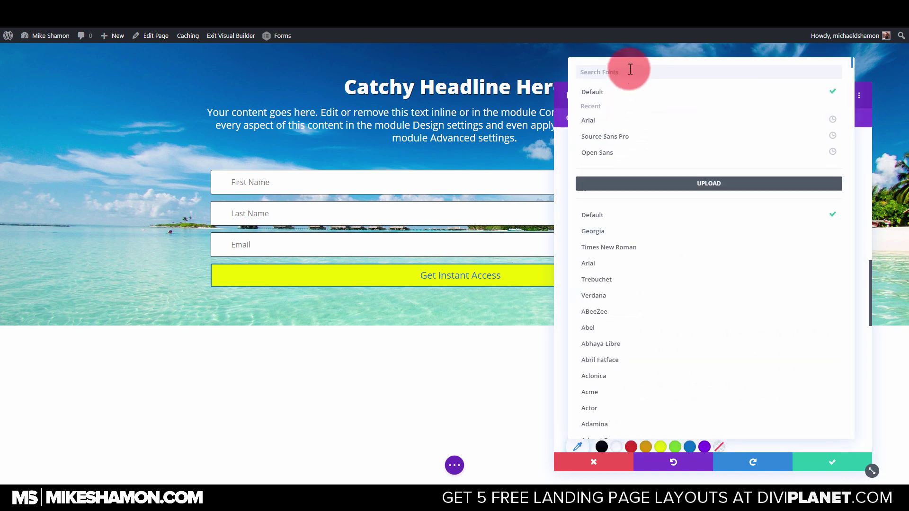
pyautogui.write('oswal')
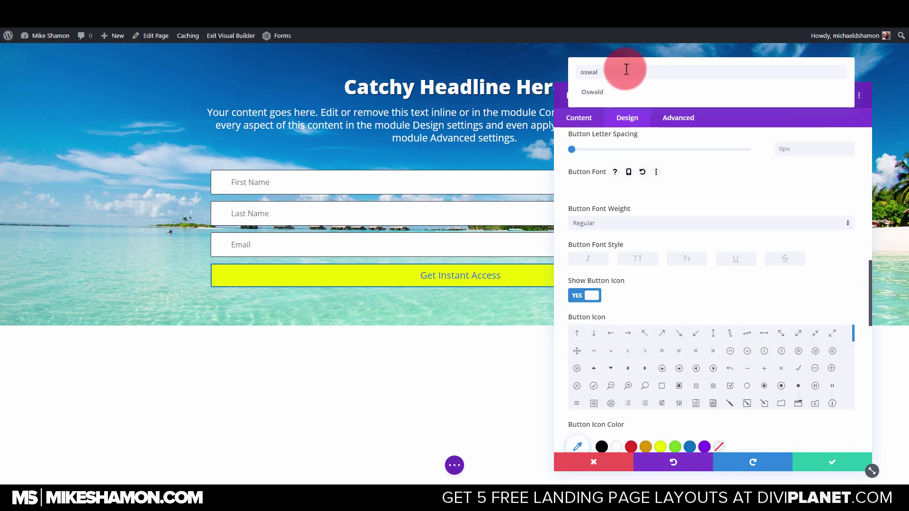
pyautogui.click(592, 92)
# Make the optin button's text italic and set its font weight to Bold.
pyautogui.click(575, 296)
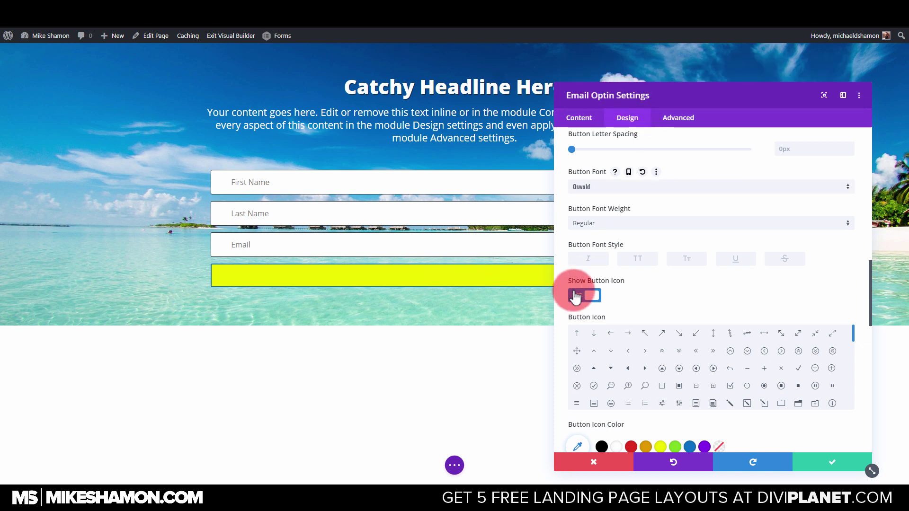
pyautogui.click(597, 258)
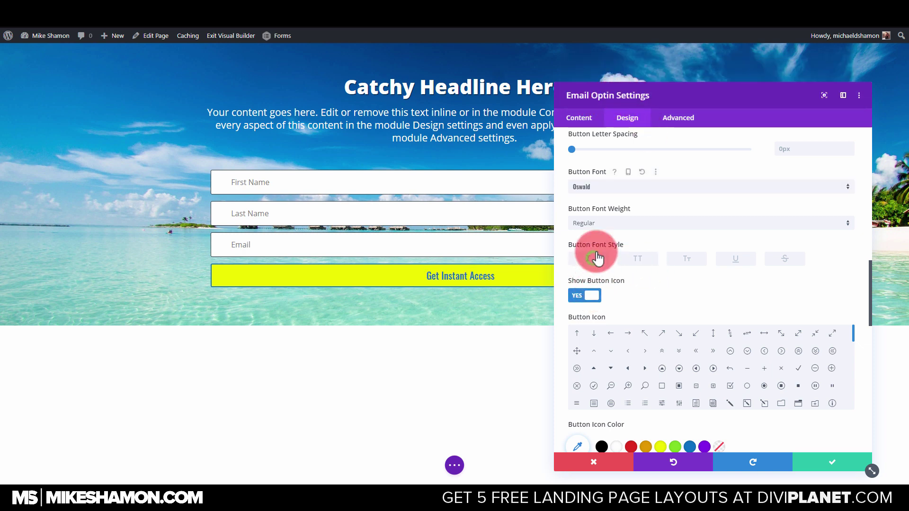
pyautogui.click(591, 223)
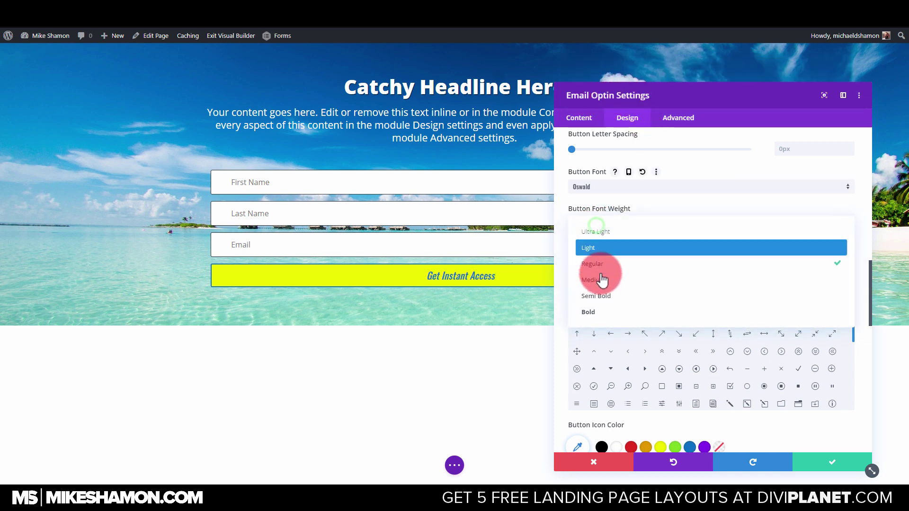
pyautogui.click(627, 317)
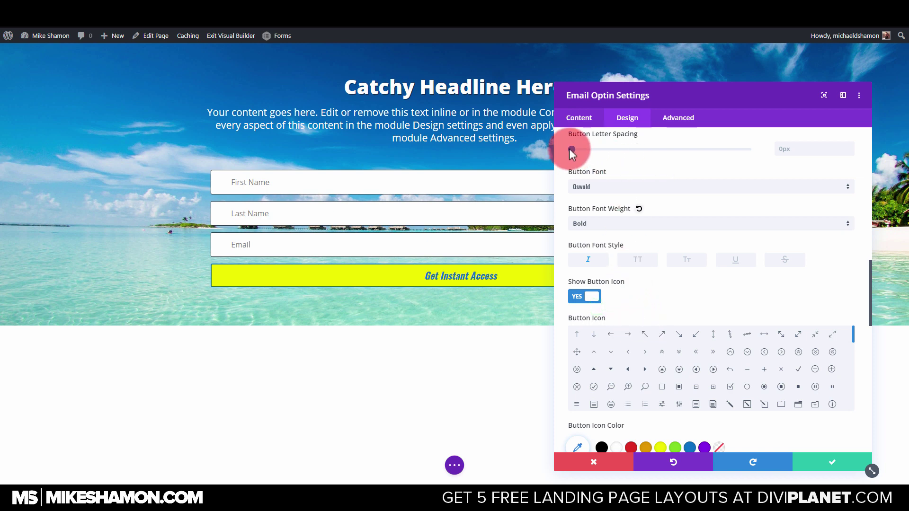
# Increase the optin button's text size well above 20px.
pyautogui.scroll(5, 600, 171)
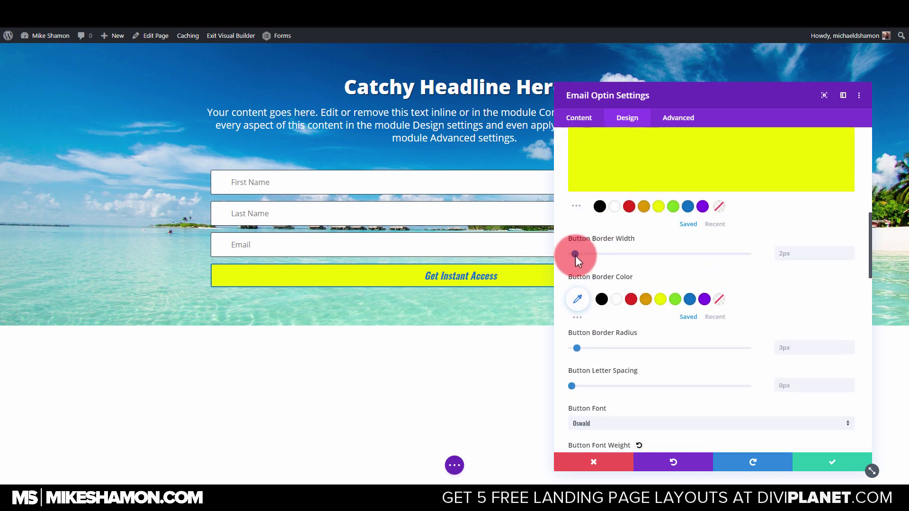
pyautogui.scroll(5, 583, 251)
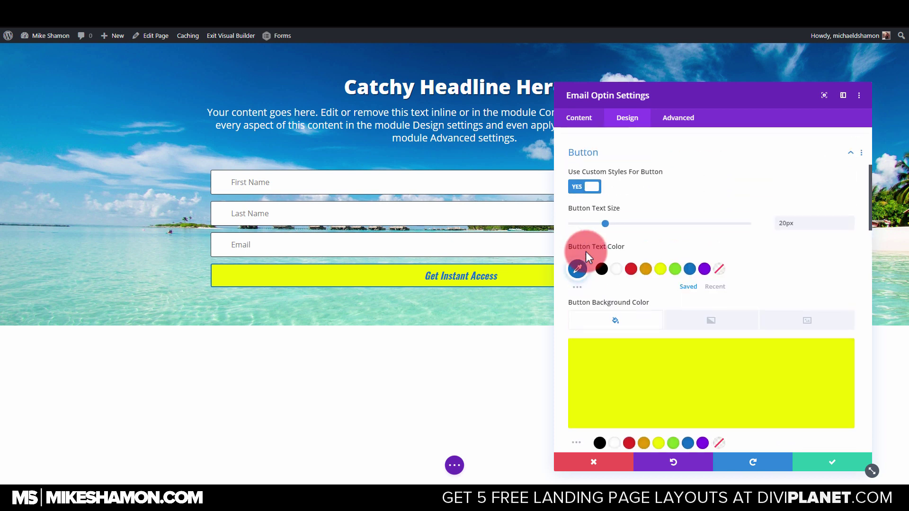
pyautogui.moveTo(608, 223); pyautogui.dragTo(634, 227)
# Give the optin button's text the last hard-edged shadow preset, with horizontal and vertical lengths of 0.04em.
pyautogui.scroll(-7, 686, 290)
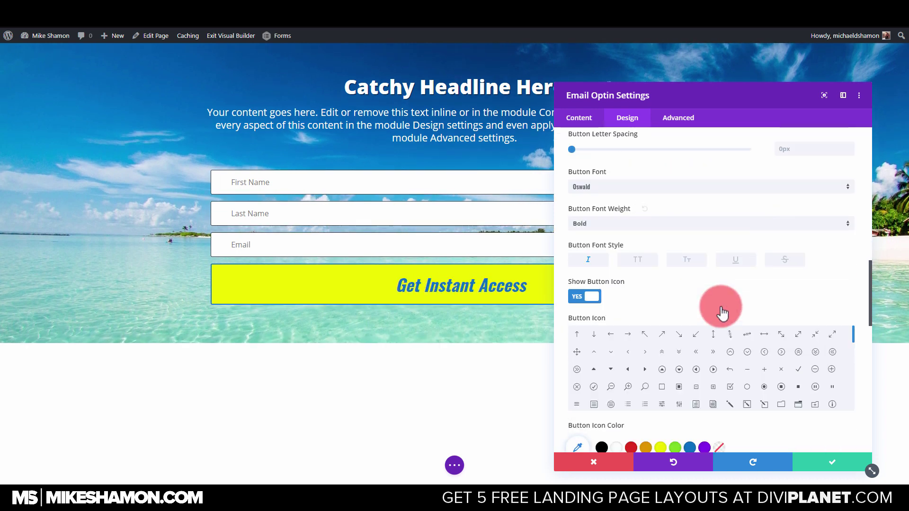
pyautogui.scroll(-10, 722, 312)
pyautogui.scroll(3, 814, 247)
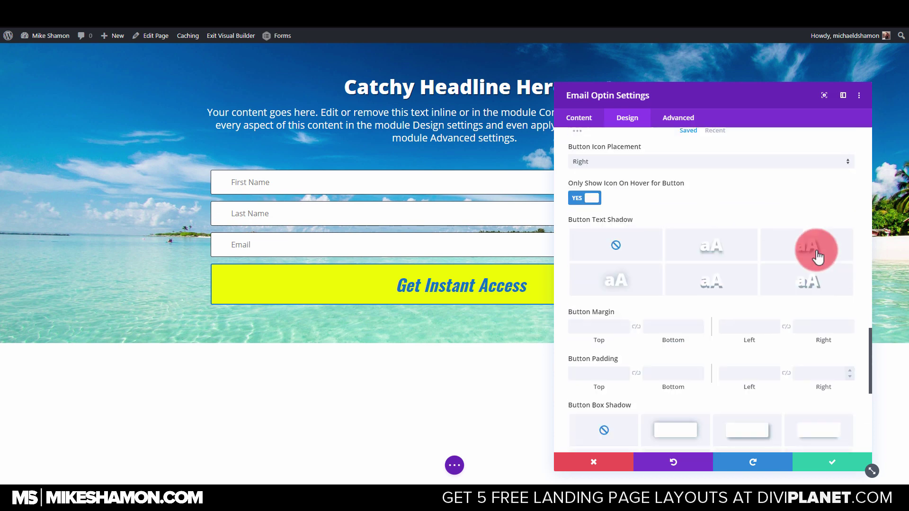
pyautogui.scroll(1, 818, 257)
pyautogui.click(817, 300)
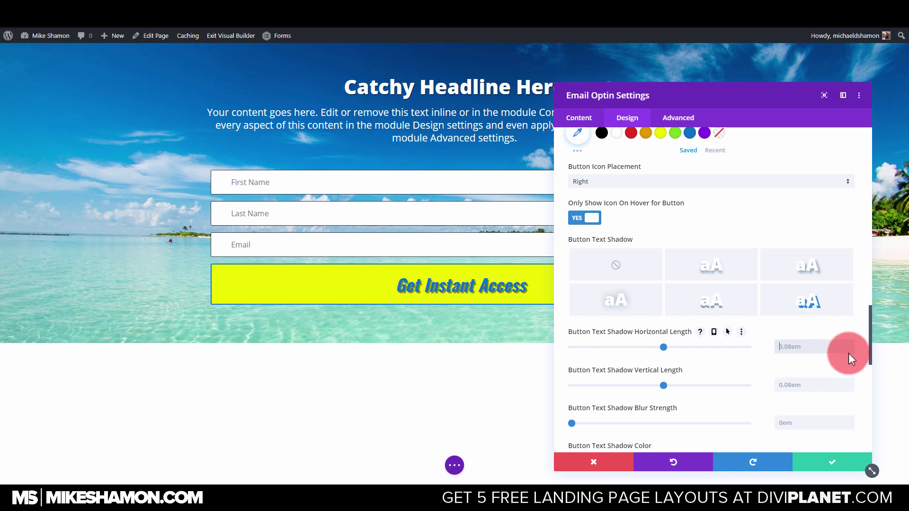
pyautogui.write('0.04em')
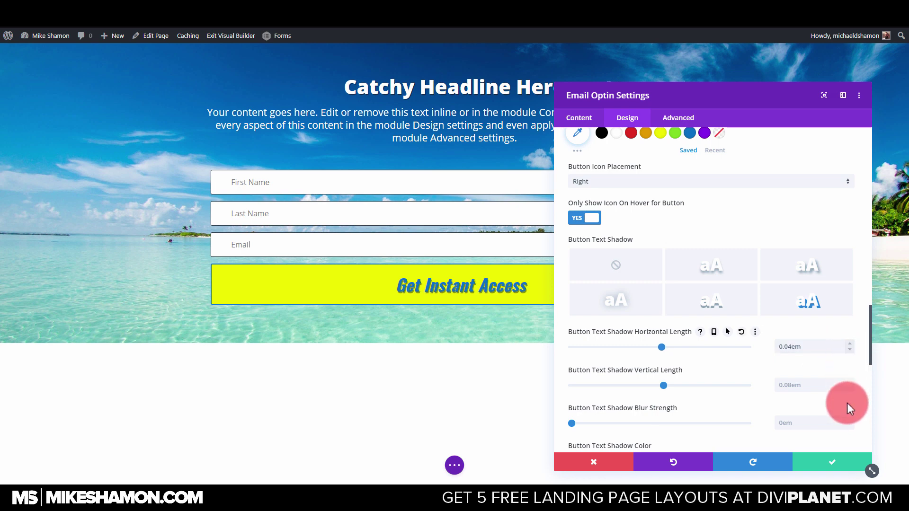
pyautogui.click(850, 389)
pyautogui.write('0.04em')
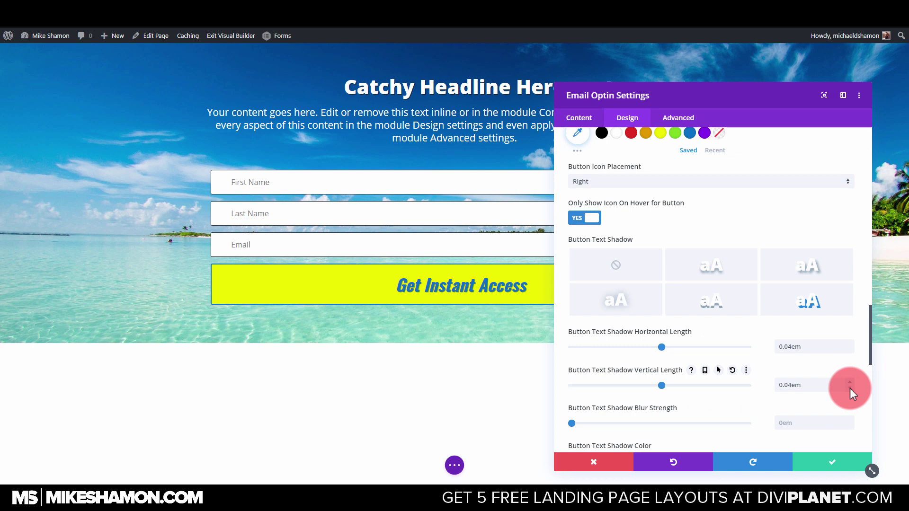
pyautogui.click(841, 472)
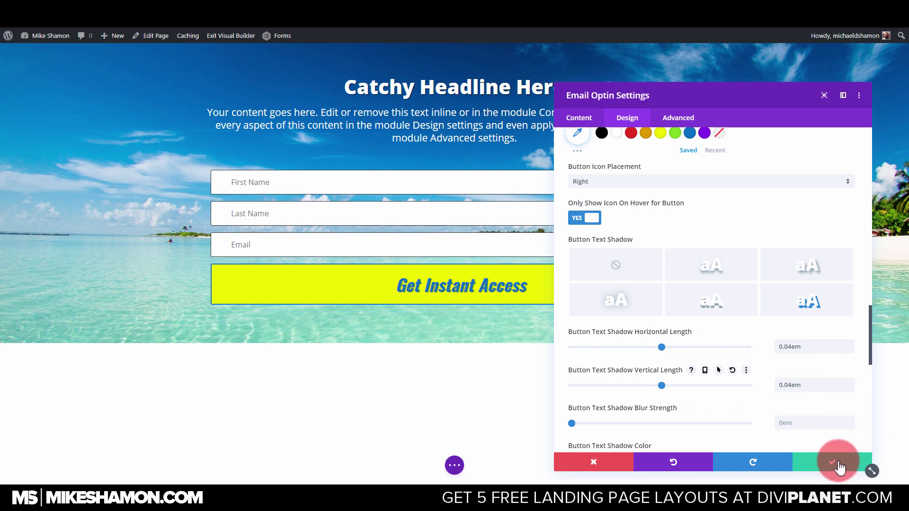
# Set the optin button's border radius to 100px and its border width to 4px.
pyautogui.scroll(-2, 596, 291)
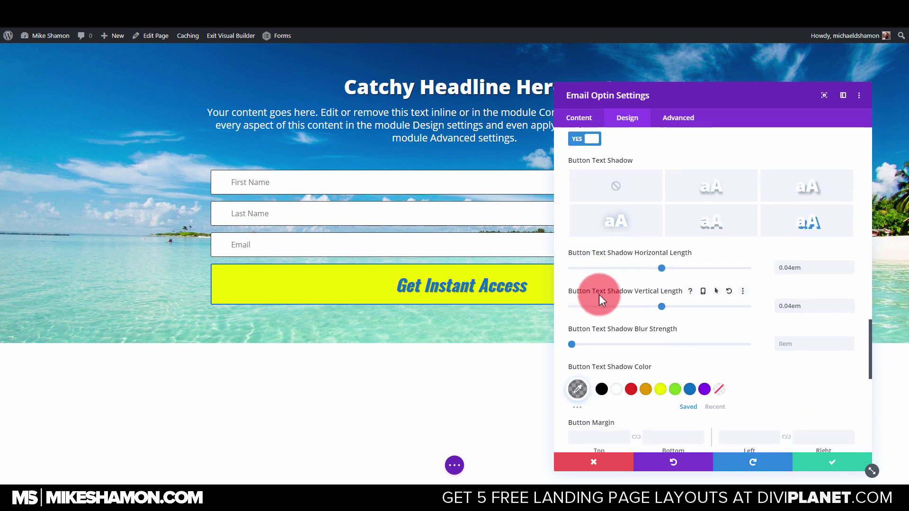
pyautogui.scroll(4, 598, 294)
pyautogui.scroll(8, 596, 244)
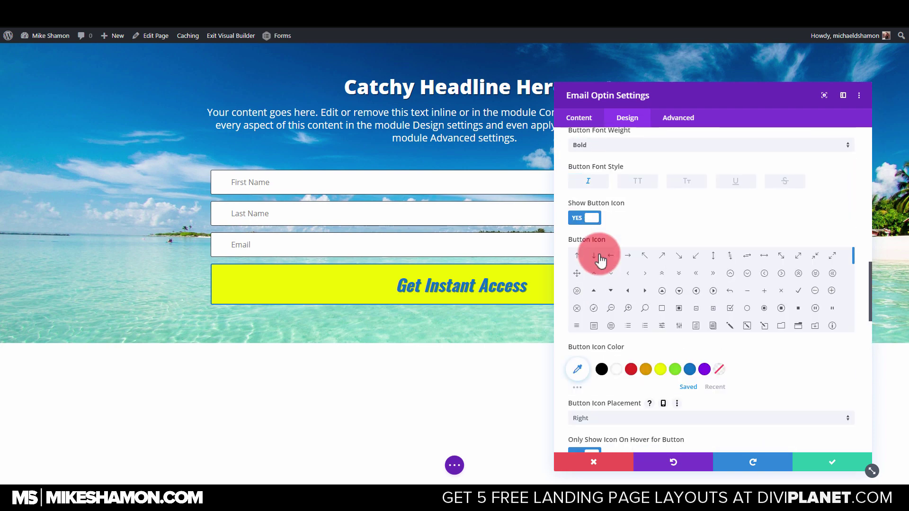
pyautogui.scroll(2, 599, 258)
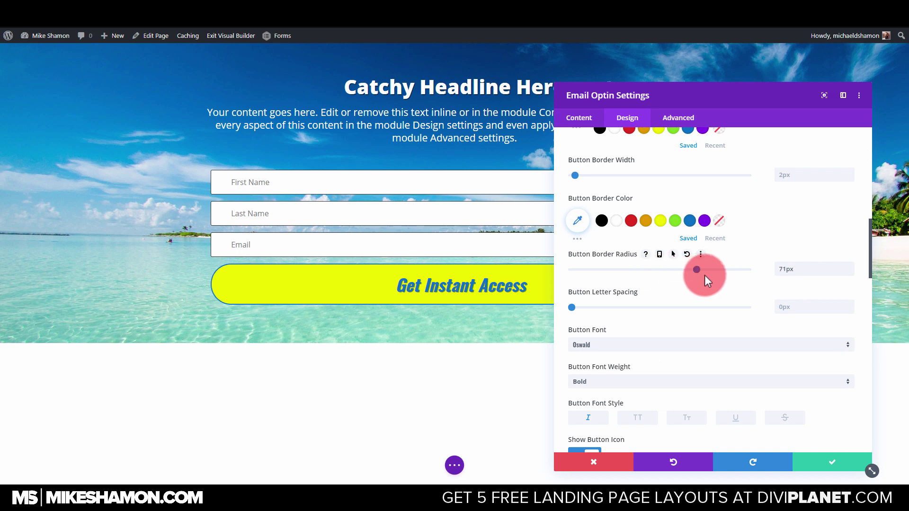
pyautogui.moveTo(712, 274); pyautogui.dragTo(781, 275)
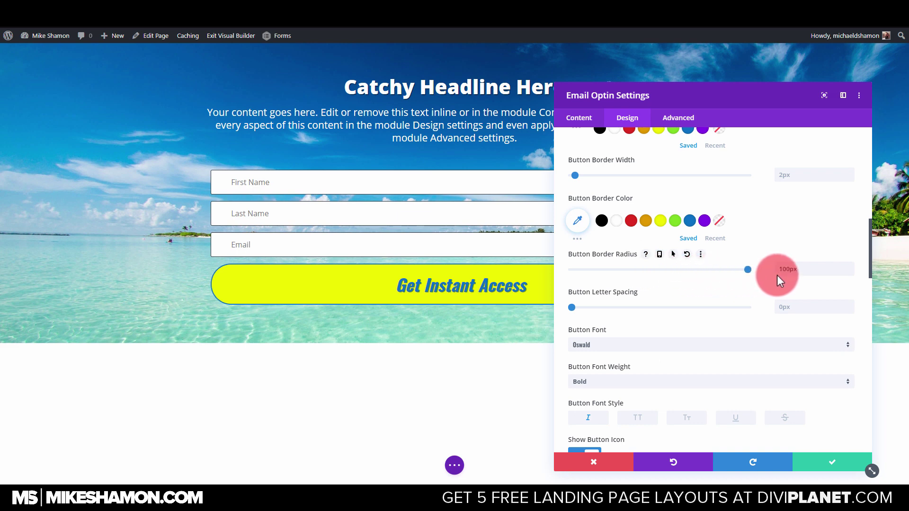
pyautogui.moveTo(573, 174); pyautogui.dragTo(585, 184)
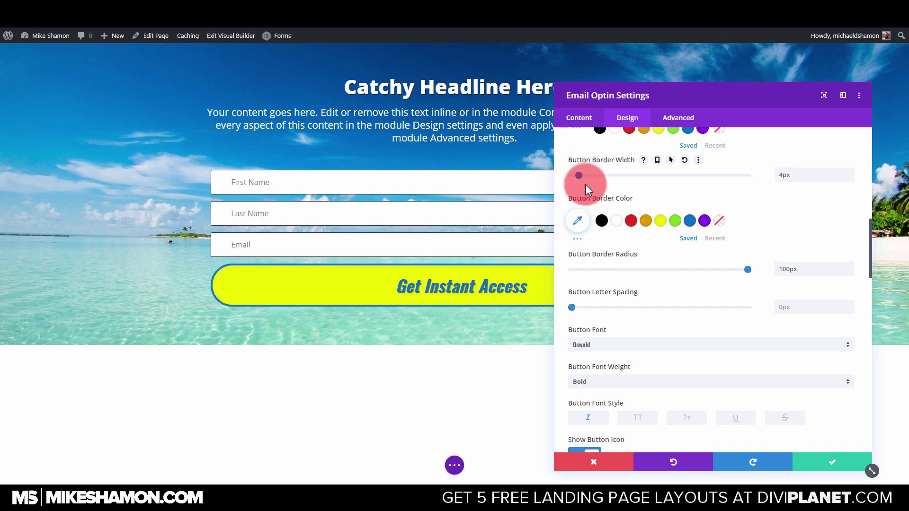
# Try the first soft box shadow preset on the whole optin module and remove it again.
pyautogui.scroll(-5, 703, 289)
pyautogui.scroll(-15, 705, 293)
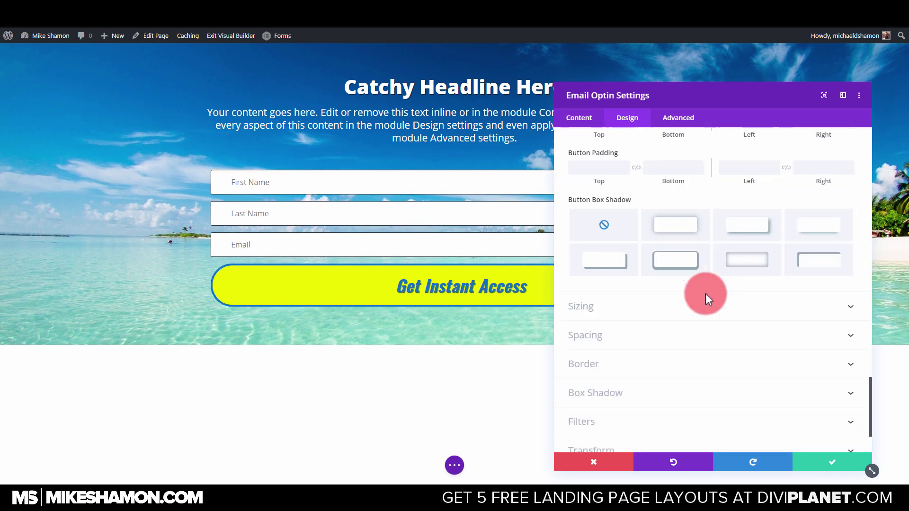
pyautogui.scroll(1, 785, 312)
pyautogui.scroll(1, 785, 282)
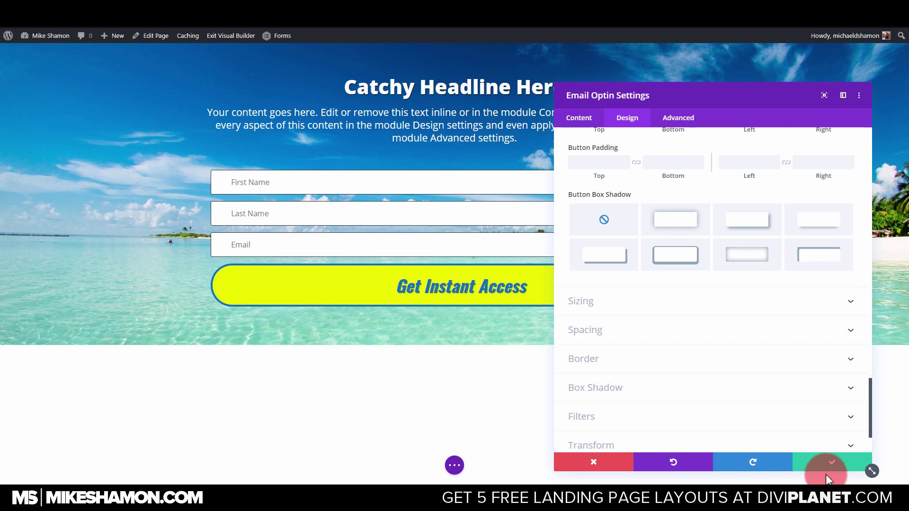
pyautogui.click(643, 392)
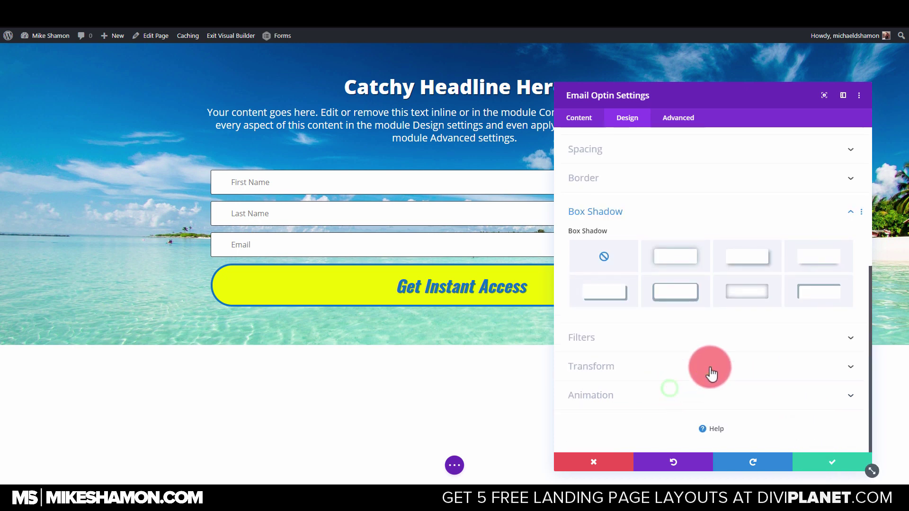
pyautogui.click(673, 258)
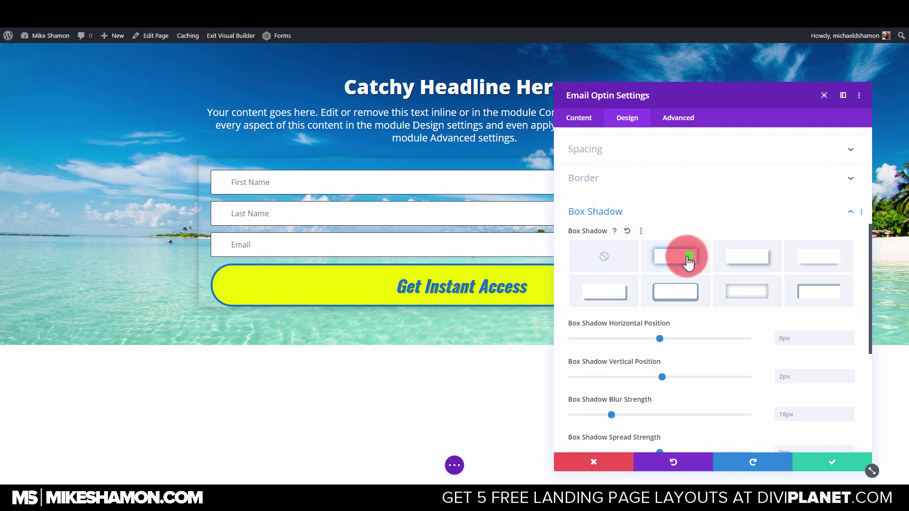
pyautogui.click(603, 254)
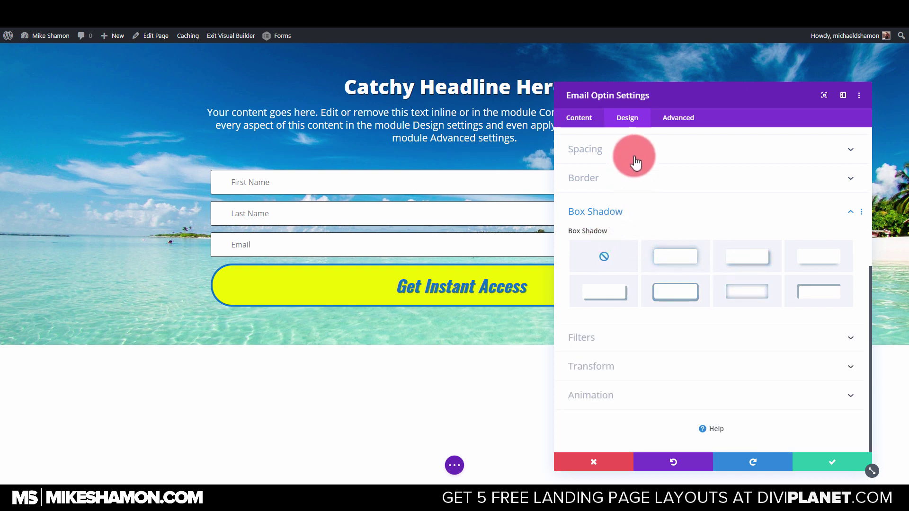
pyautogui.click(624, 185)
pyautogui.scroll(-3, 743, 299)
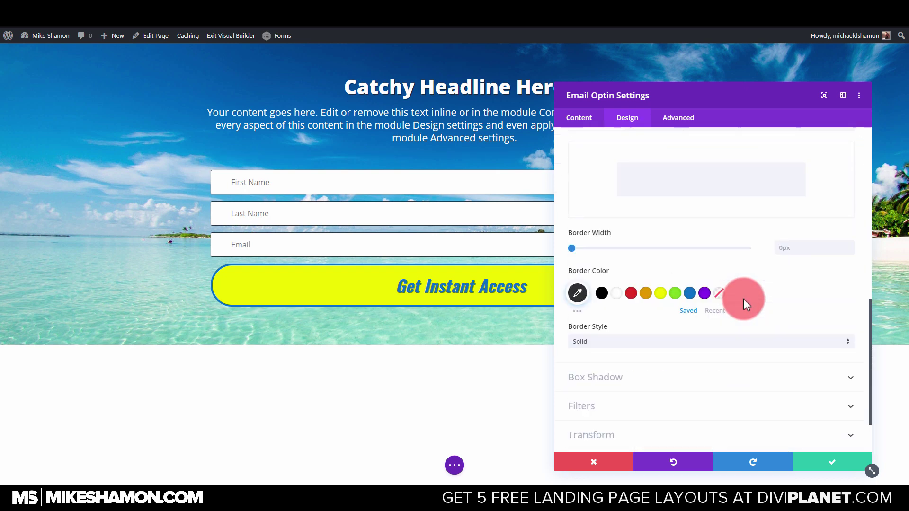
pyautogui.scroll(5, 741, 299)
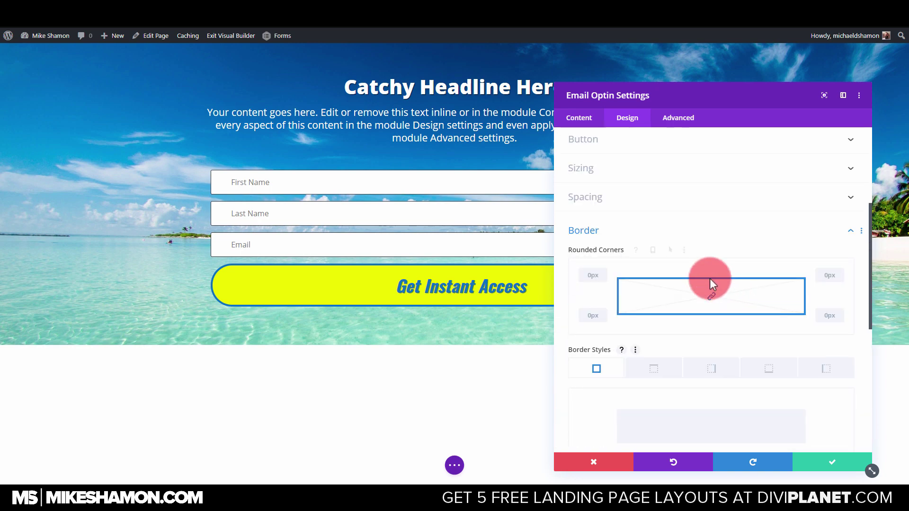
# Apply the first soft box shadow preset to the optin button and save the module settings.
pyautogui.click(617, 143)
pyautogui.scroll(-15, 734, 295)
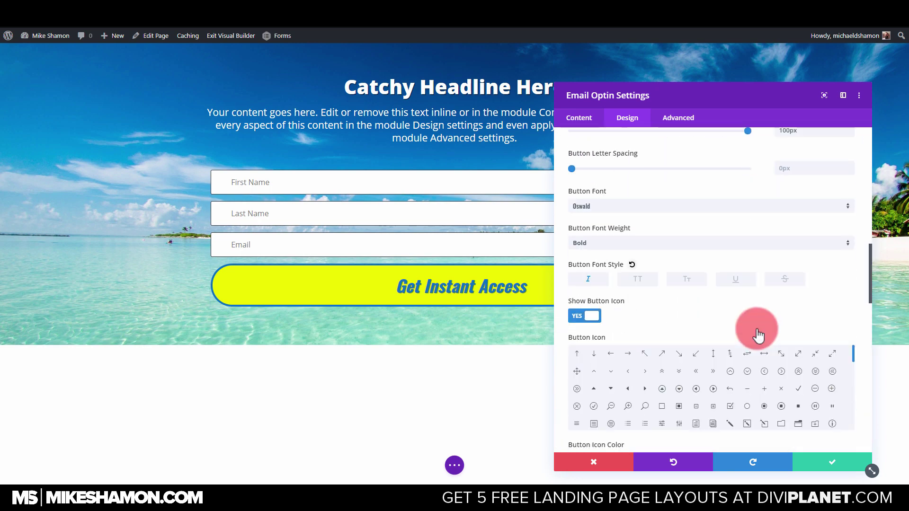
pyautogui.scroll(-5, 753, 324)
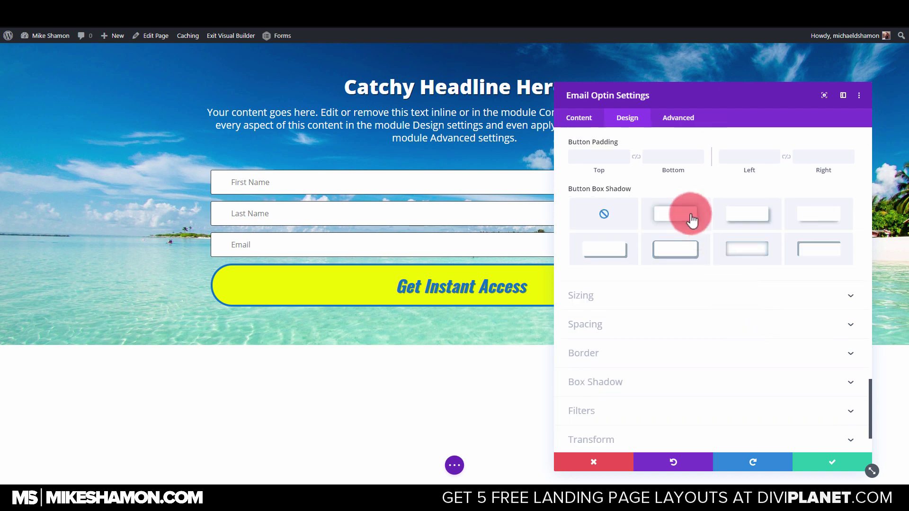
pyautogui.click(689, 217)
pyautogui.moveTo(675, 116); pyautogui.dragTo(675, 84)
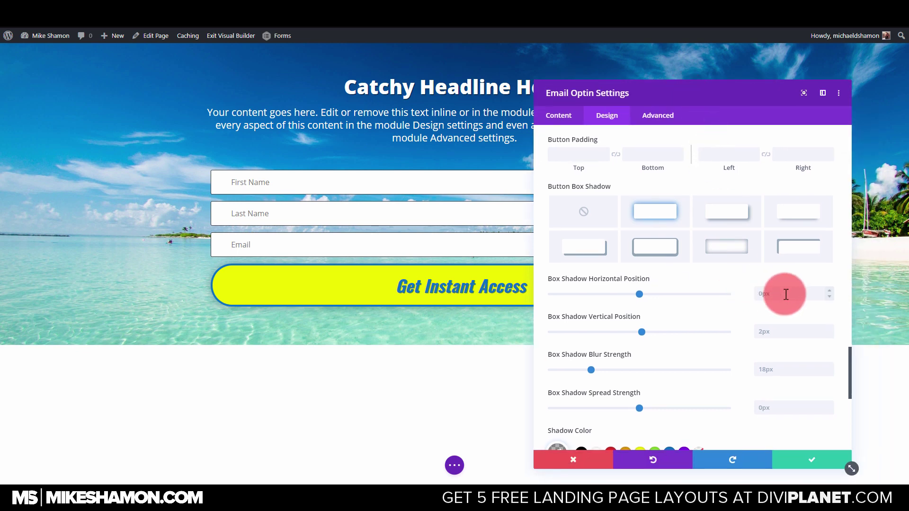
pyautogui.click(808, 461)
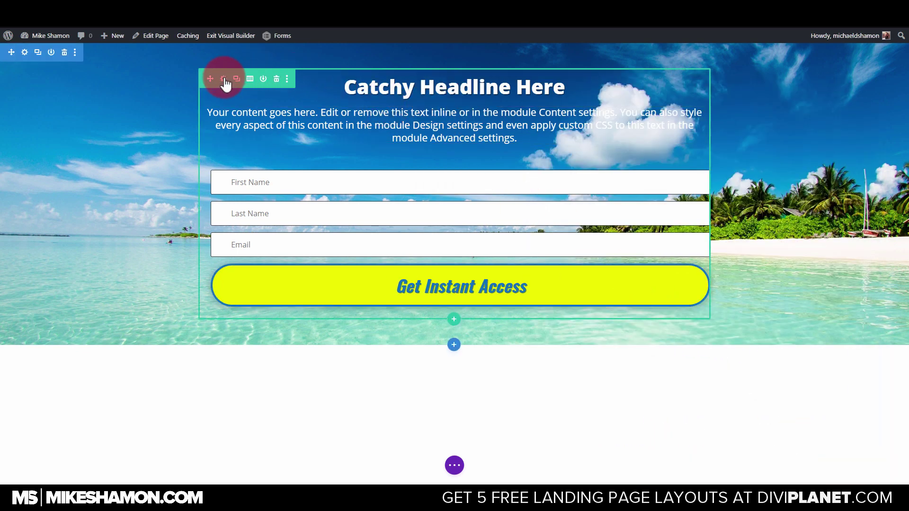
# Give the row containing the headline and form a black background with 0.38 opacity.
pyautogui.click(224, 79)
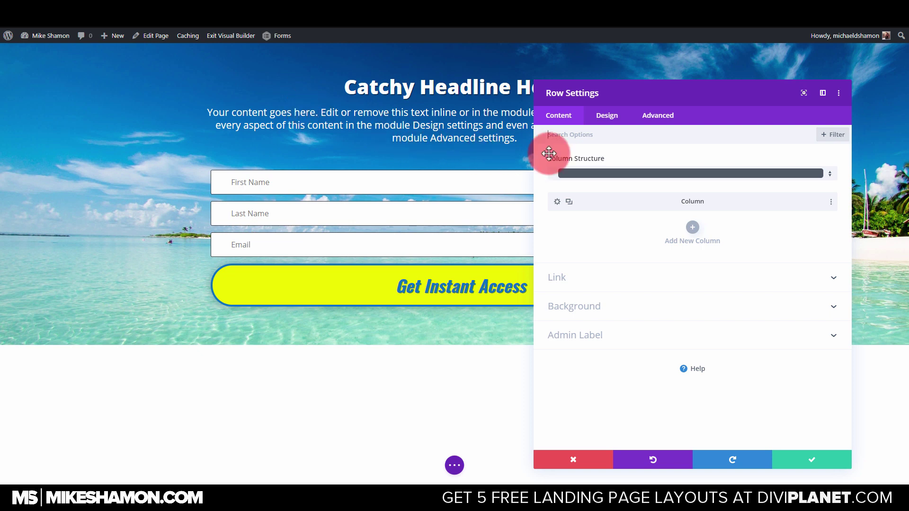
pyautogui.click(602, 309)
pyautogui.scroll(-3, 602, 309)
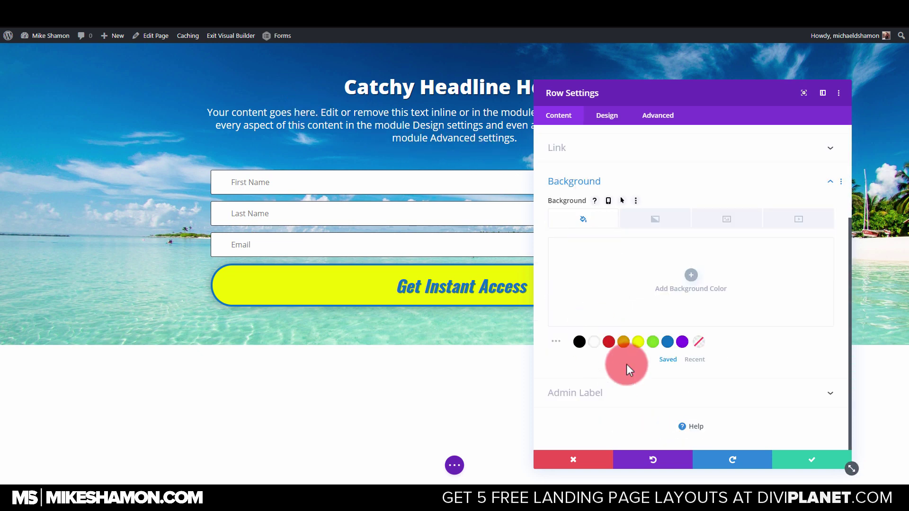
pyautogui.click(577, 341)
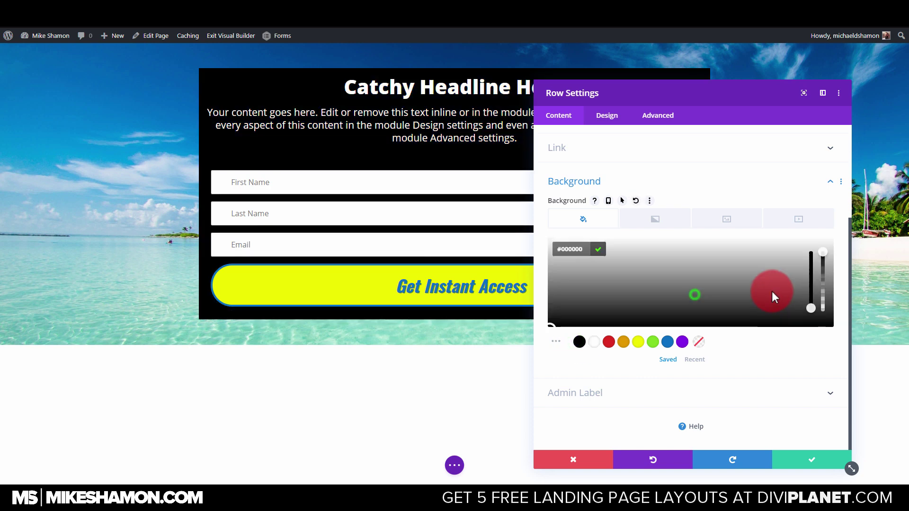
pyautogui.moveTo(823, 266); pyautogui.dragTo(824, 295)
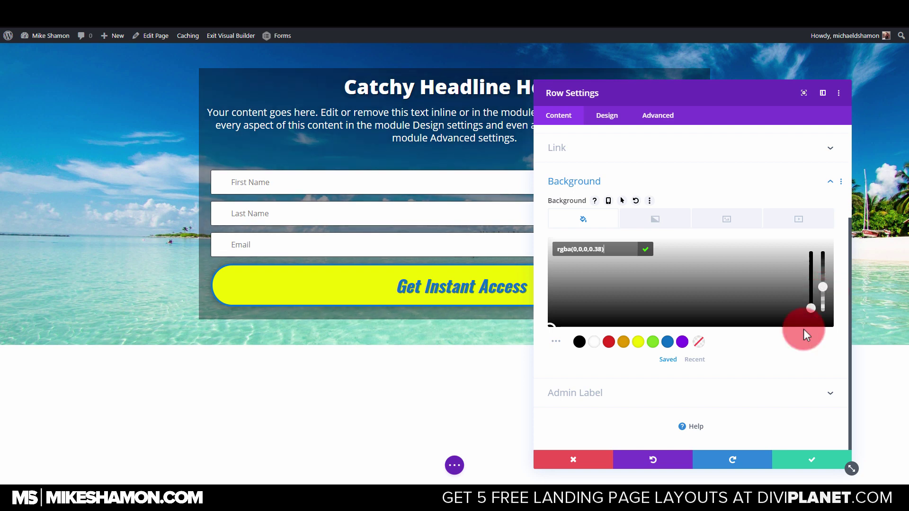
# Add a 2px border around the row and save its settings.
pyautogui.click(612, 183)
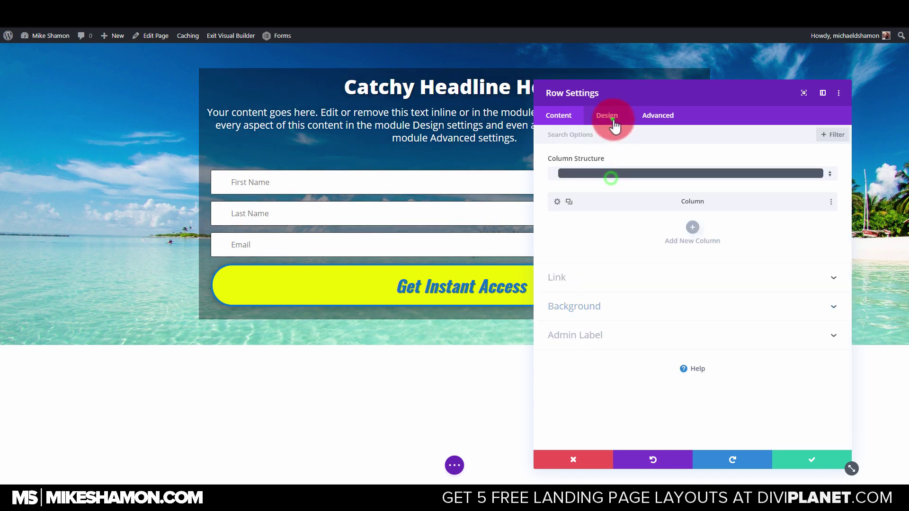
pyautogui.click(608, 116)
pyautogui.click(594, 215)
pyautogui.scroll(-5, 616, 325)
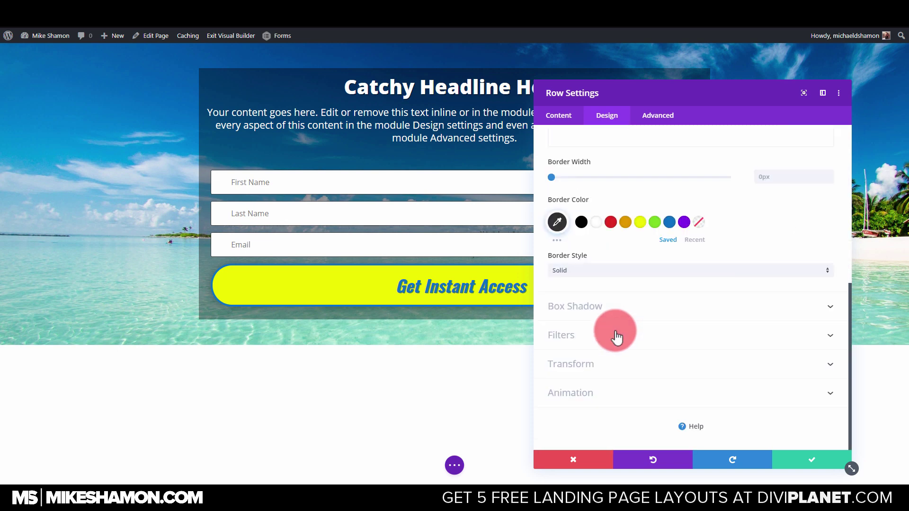
pyautogui.click(553, 177)
pyautogui.moveTo(553, 177); pyautogui.dragTo(555, 177)
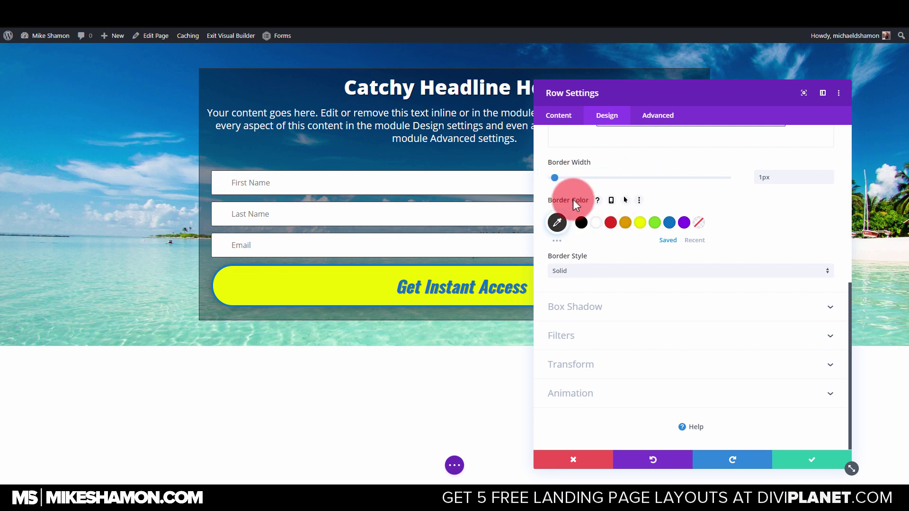
pyautogui.doubleClick(786, 176)
pyautogui.write('2')
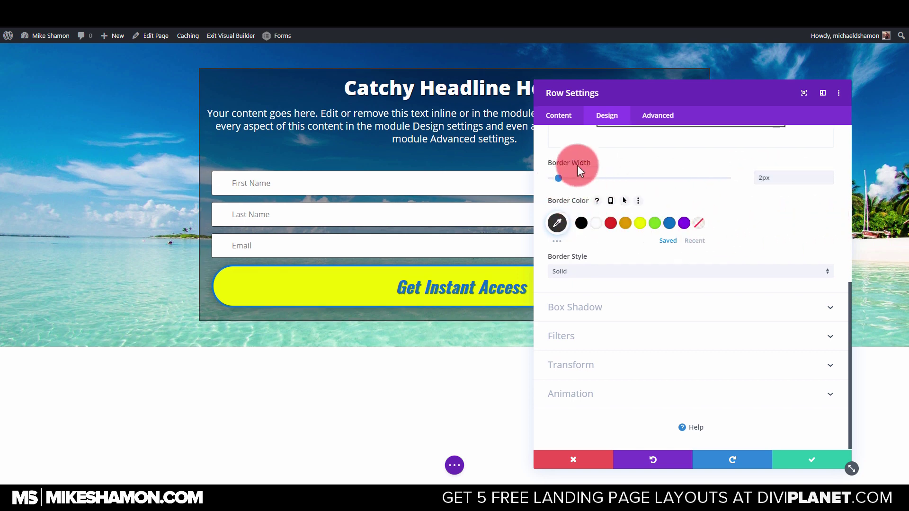
pyautogui.moveTo(726, 89); pyautogui.dragTo(678, 60)
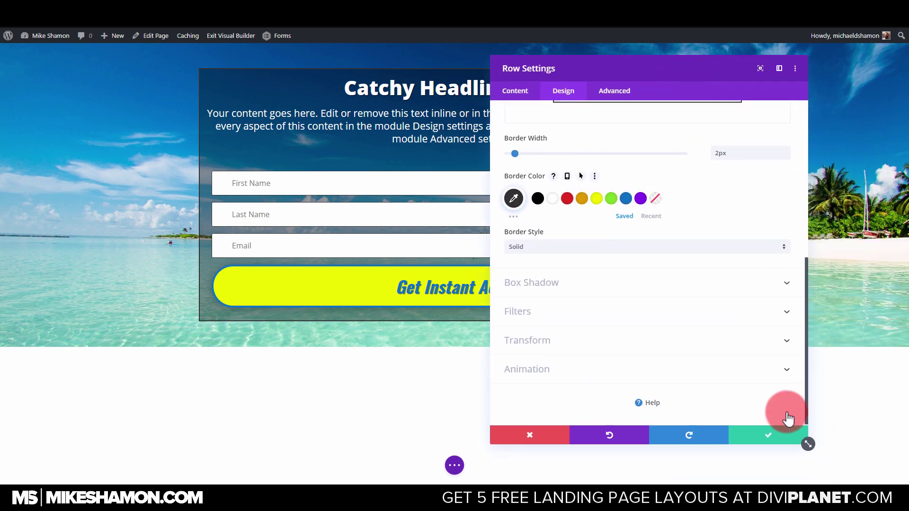
pyautogui.click(767, 441)
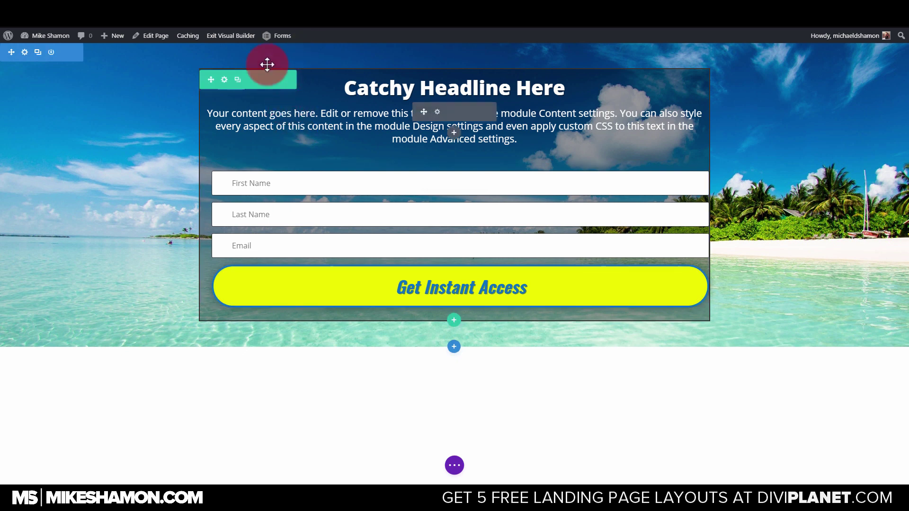
# Set the row's top and bottom padding and its top and bottom margins to 0px.
pyautogui.click(222, 78)
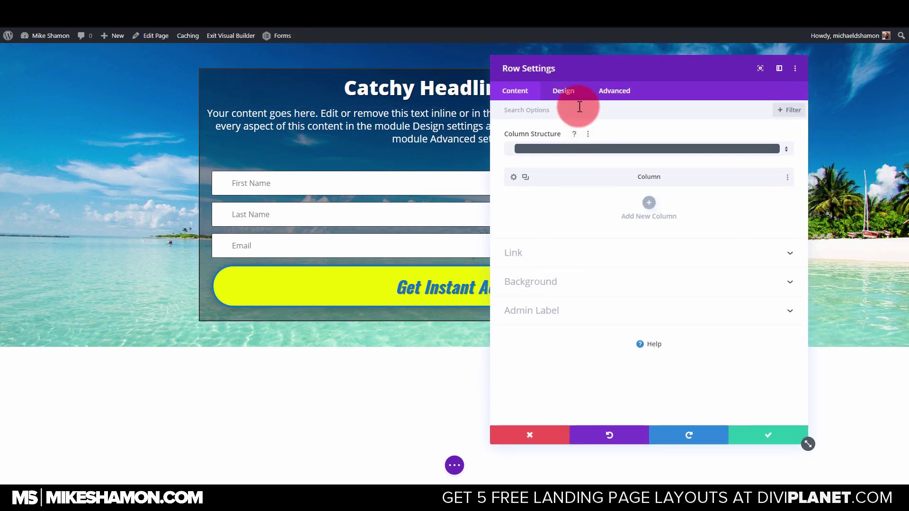
pyautogui.click(563, 91)
pyautogui.click(569, 166)
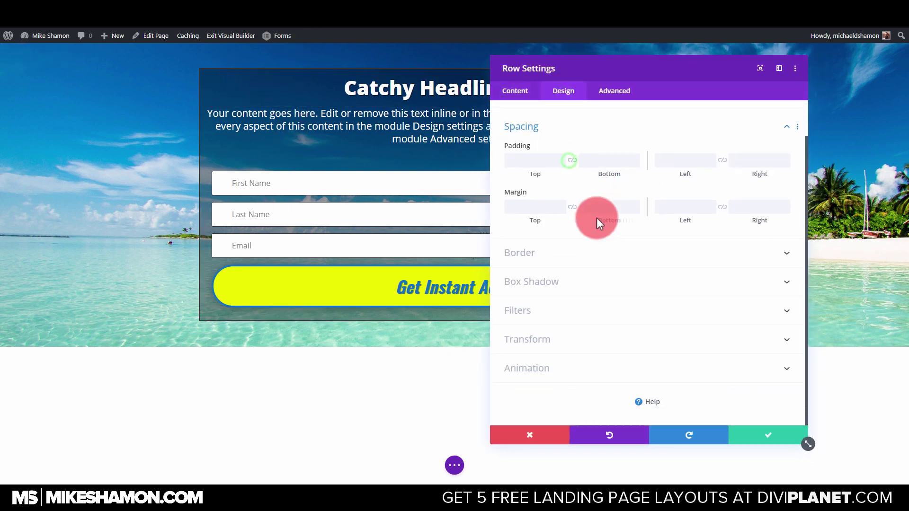
pyautogui.click(523, 161)
pyautogui.write('0px')
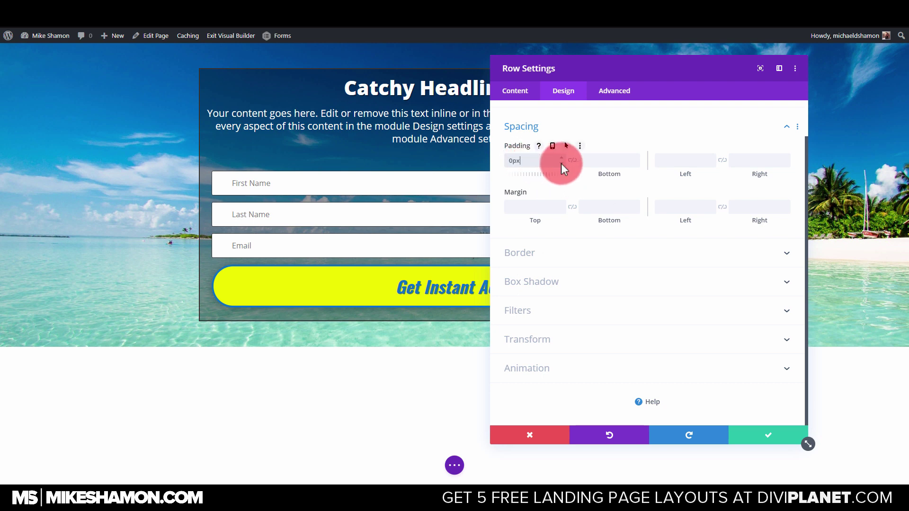
pyautogui.click(594, 160)
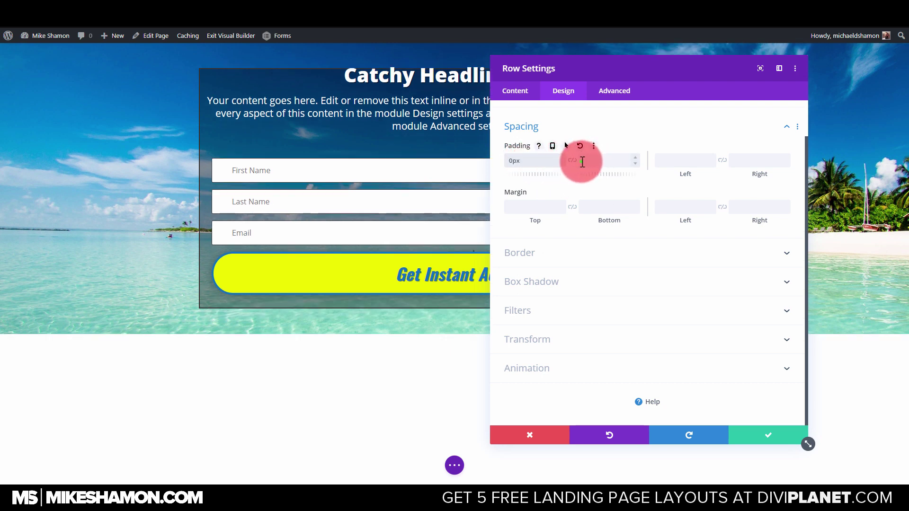
pyautogui.write('0px')
pyautogui.click(529, 209)
pyautogui.write('0px')
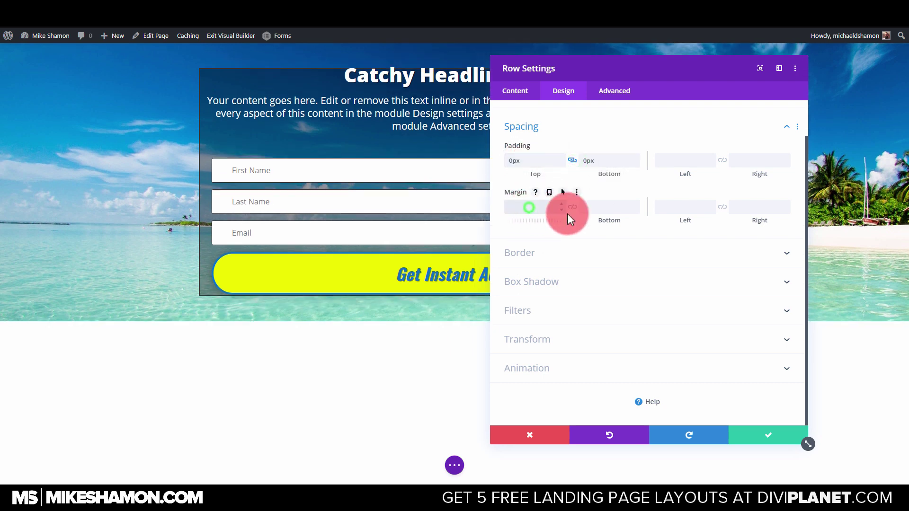
pyautogui.click(603, 209)
pyautogui.write('0px')
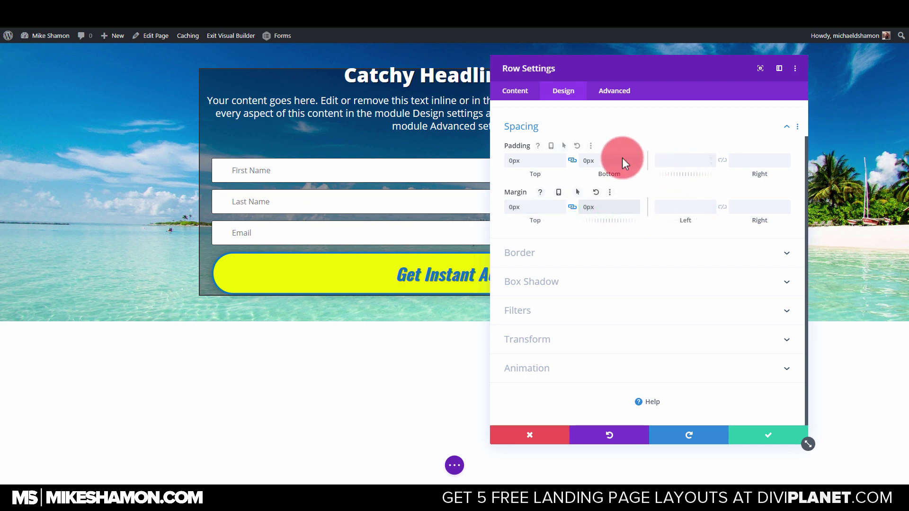
# Set the row's left and right padding and margins to 0px, linking the two sides of each pair.
pyautogui.click(699, 163)
pyautogui.write('0px')
pyautogui.click(679, 211)
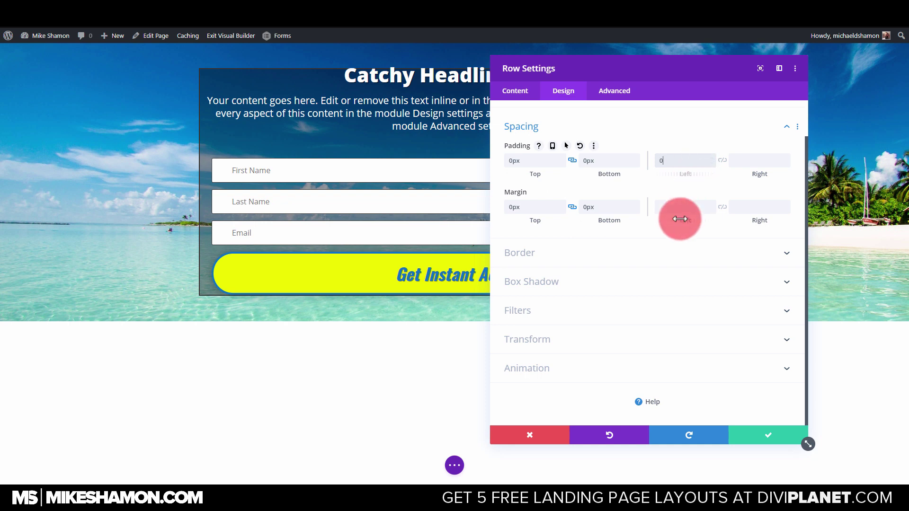
pyautogui.write('0px')
pyautogui.click(723, 160)
pyautogui.click(724, 208)
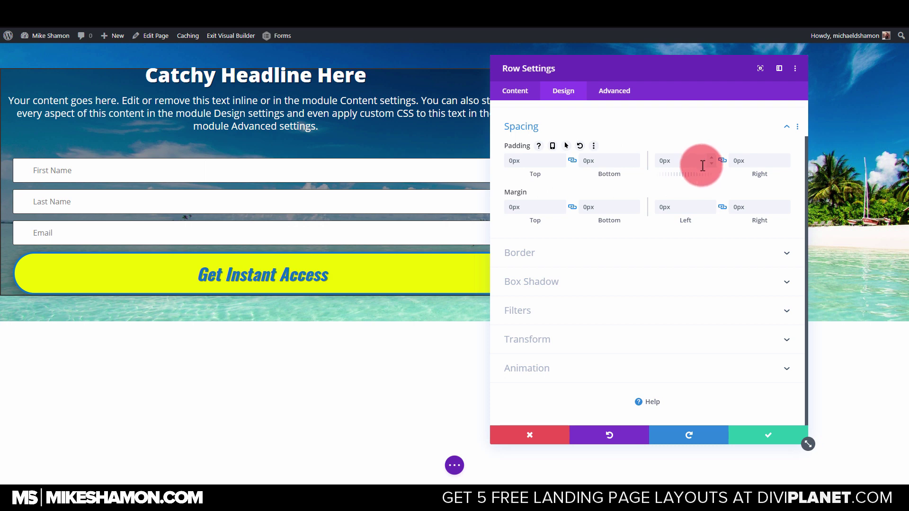
# Center the row and set its maximum width to 1920px and its width to 55%.
pyautogui.scroll(2, 568, 151)
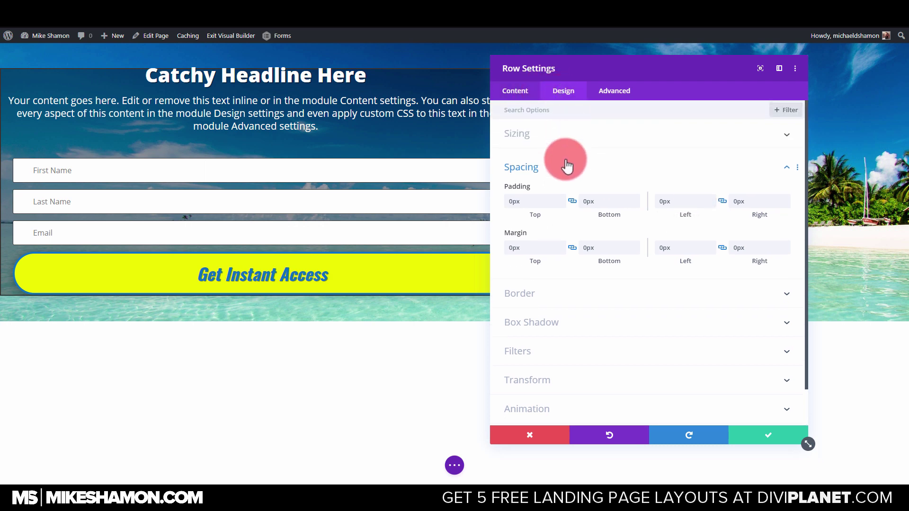
pyautogui.click(568, 134)
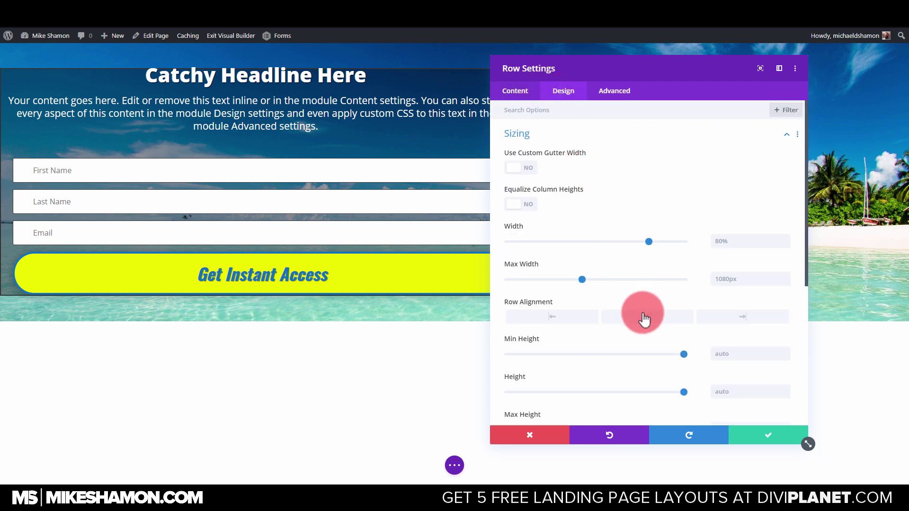
pyautogui.click(649, 318)
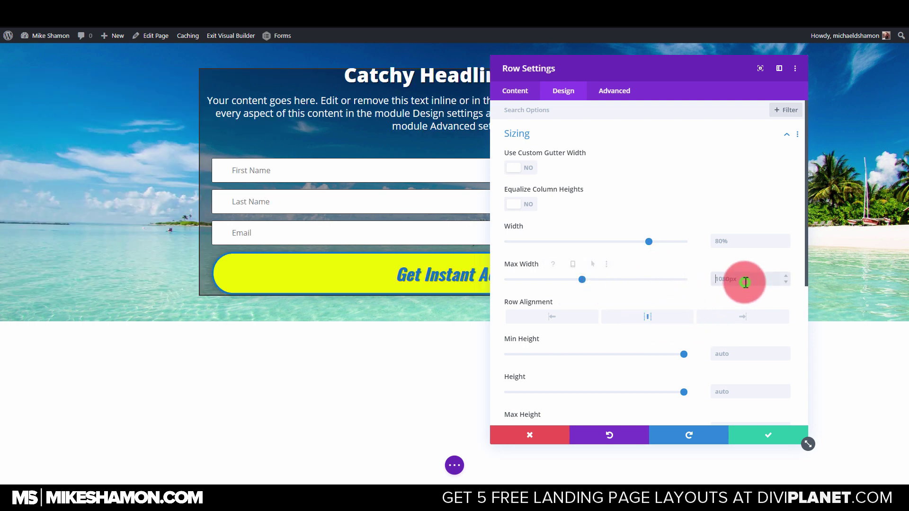
pyautogui.write('px')
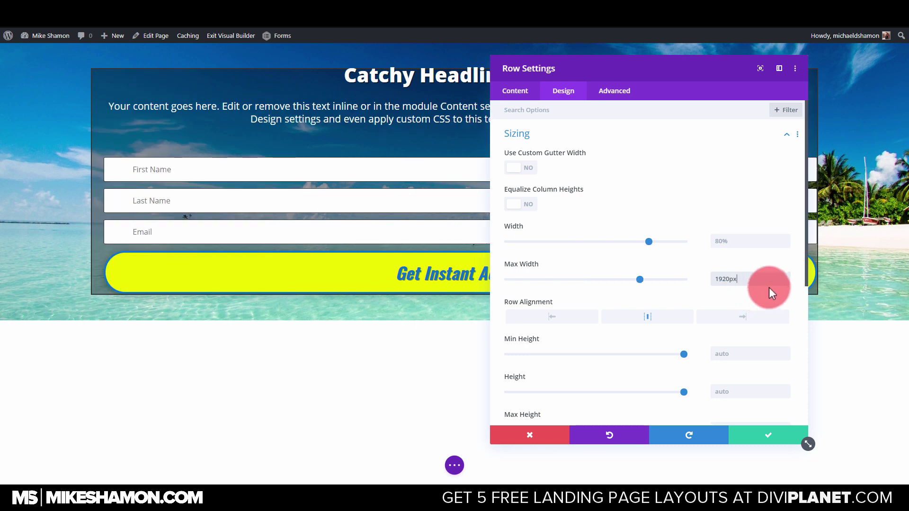
pyautogui.moveTo(652, 242); pyautogui.dragTo(604, 242)
pyautogui.click(575, 104)
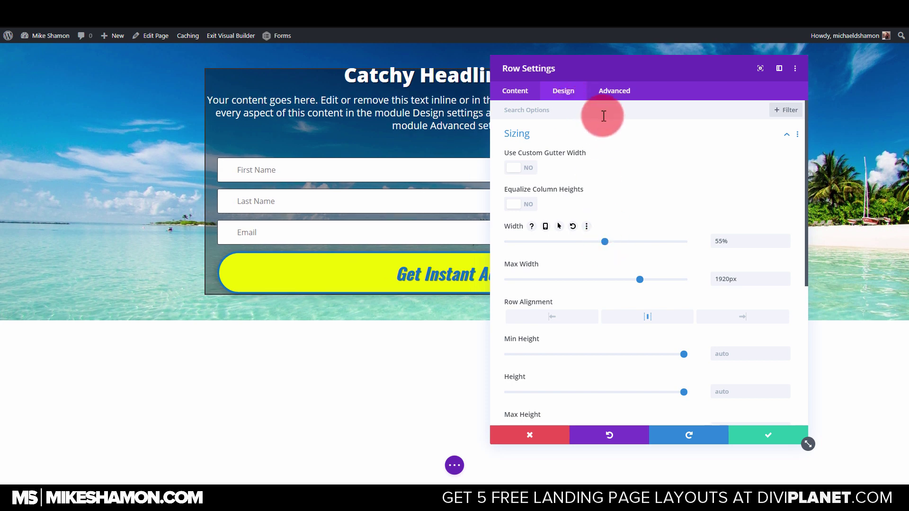
# Set the row's padding to 64px on all four sides.
pyautogui.click(603, 134)
pyautogui.click(566, 162)
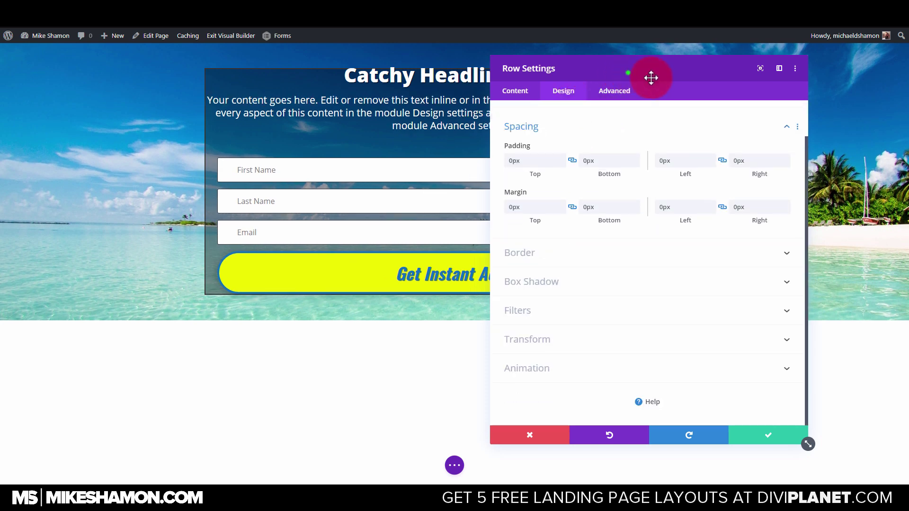
pyautogui.moveTo(649, 77); pyautogui.dragTo(719, 91)
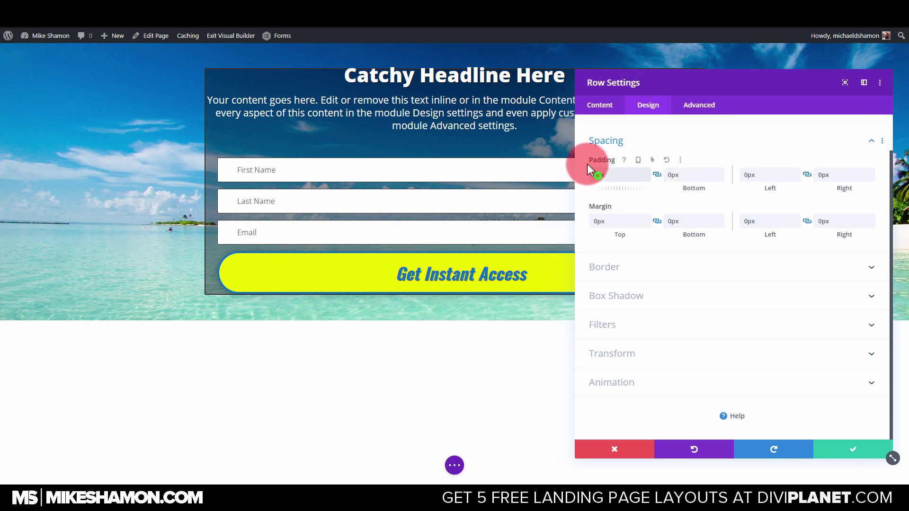
pyautogui.moveTo(587, 164); pyautogui.dragTo(659, 166)
pyautogui.click(673, 176)
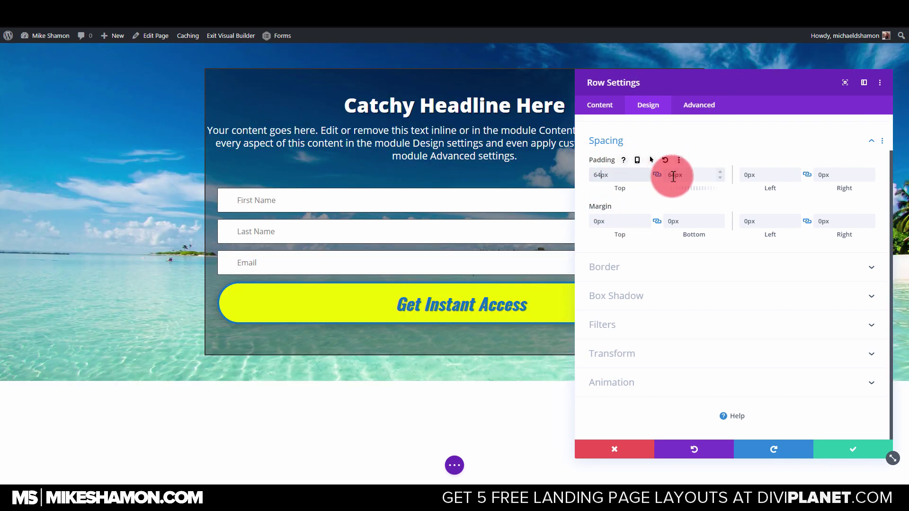
pyautogui.click(753, 177)
pyautogui.write('64')
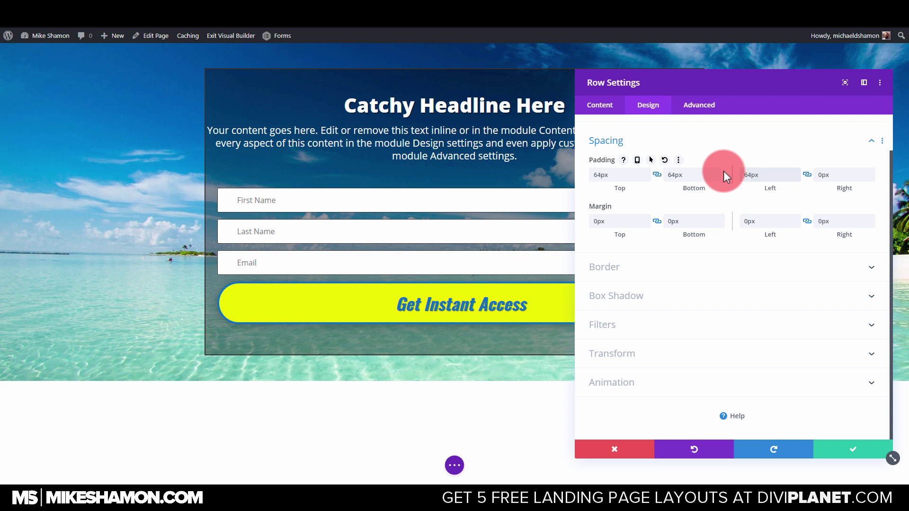
pyautogui.moveTo(693, 90); pyautogui.dragTo(724, 97)
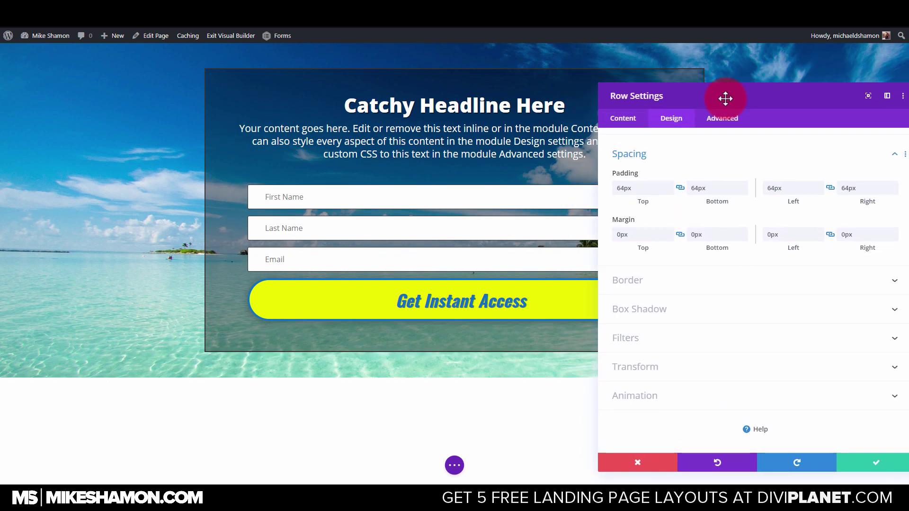
# Narrow the row's width to 39%.
pyautogui.click(637, 122)
pyautogui.click(641, 402)
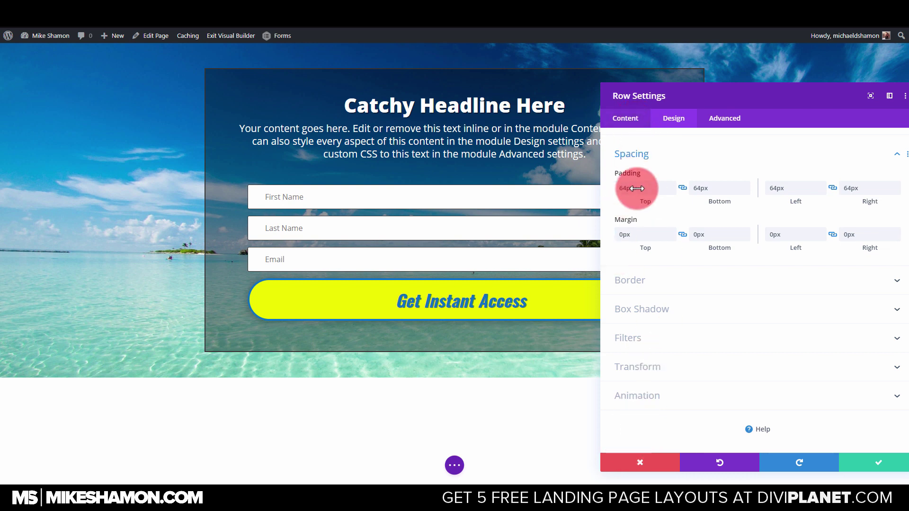
pyautogui.scroll(2, 653, 211)
pyautogui.click(653, 163)
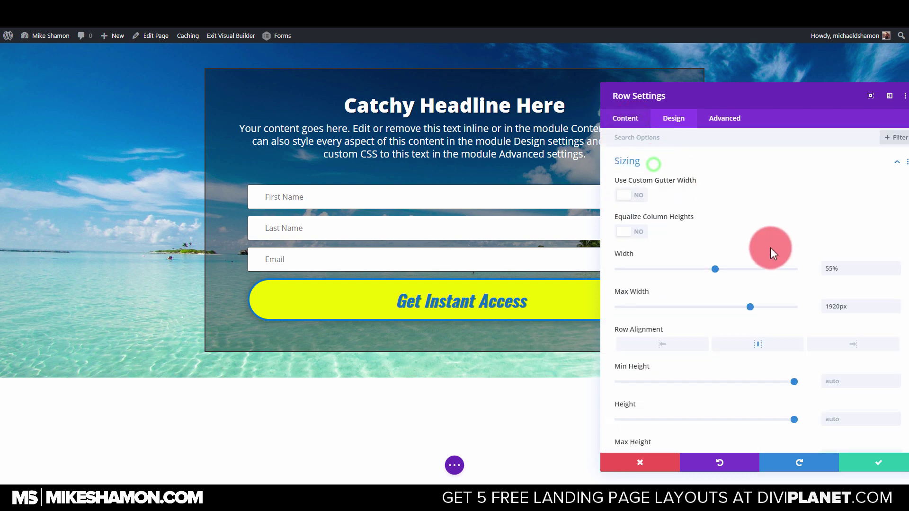
pyautogui.moveTo(710, 268); pyautogui.dragTo(685, 271)
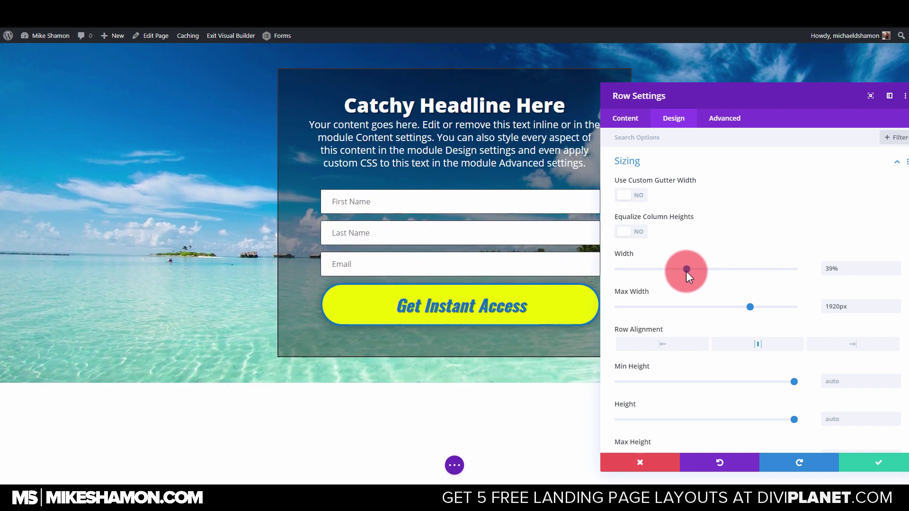
# Save the row settings and set the headline's text line height to 1.2em.
pyautogui.click(875, 459)
pyautogui.click(440, 123)
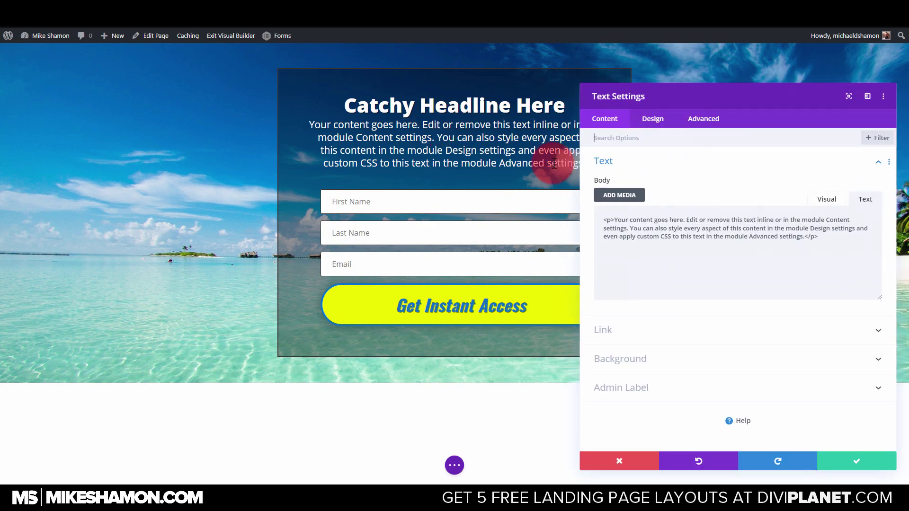
pyautogui.click(615, 460)
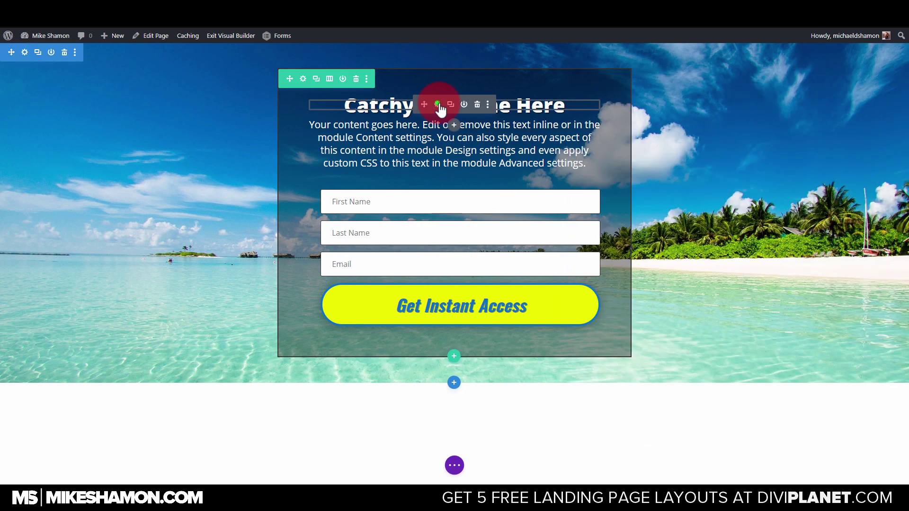
pyautogui.click(438, 105)
pyautogui.click(656, 119)
pyautogui.click(645, 156)
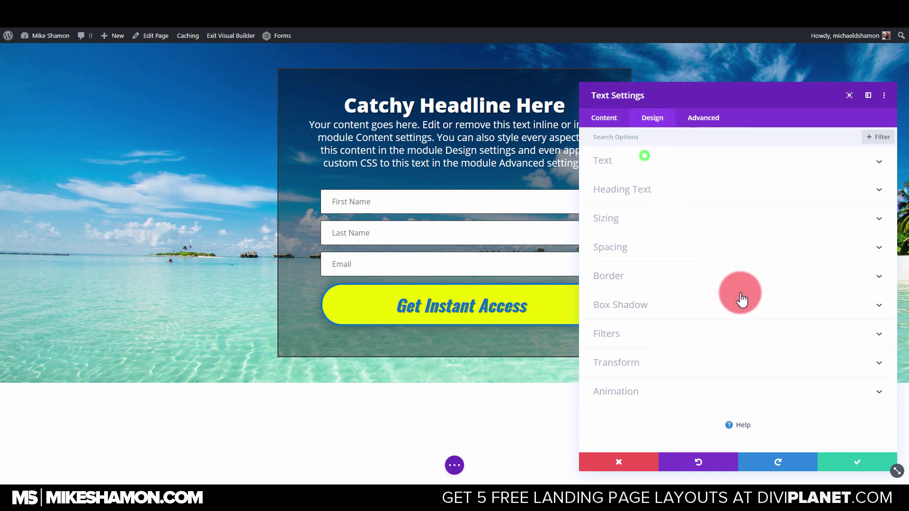
pyautogui.click(634, 163)
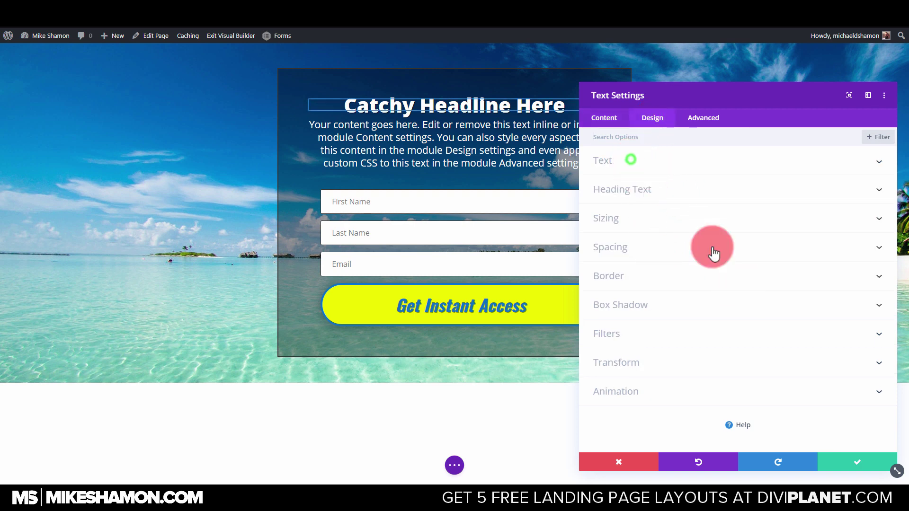
pyautogui.scroll(-8, 724, 263)
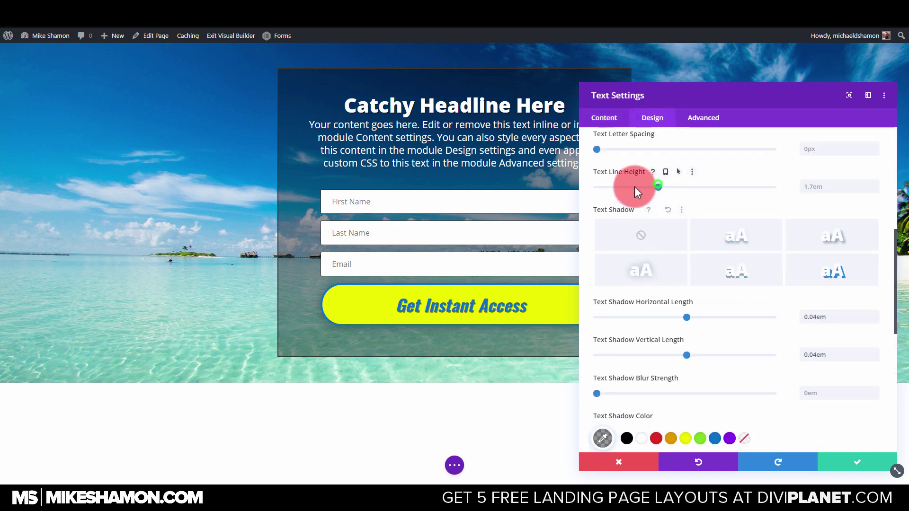
pyautogui.moveTo(635, 186); pyautogui.dragTo(618, 187)
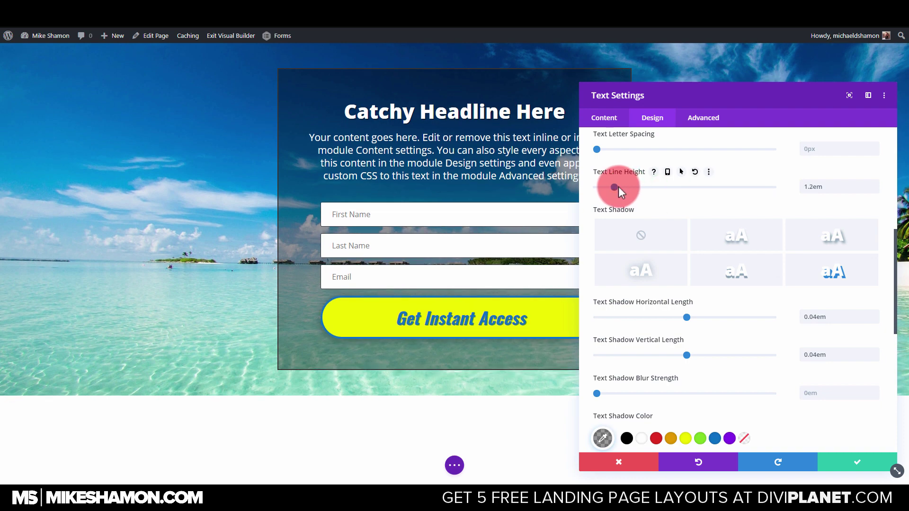
pyautogui.click(834, 457)
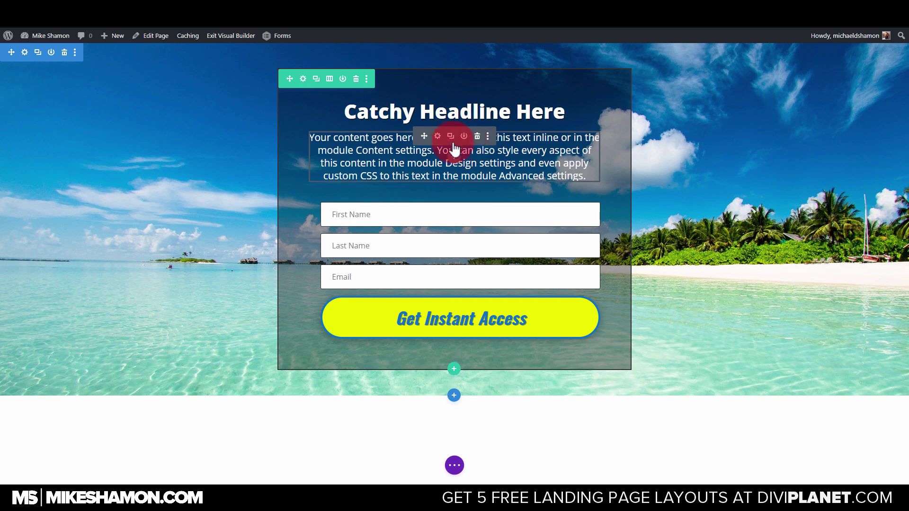
# Insert an image module between the paragraph and the optin form, using the white product box picture from the media library.
pyautogui.click(453, 158)
pyautogui.click(442, 236)
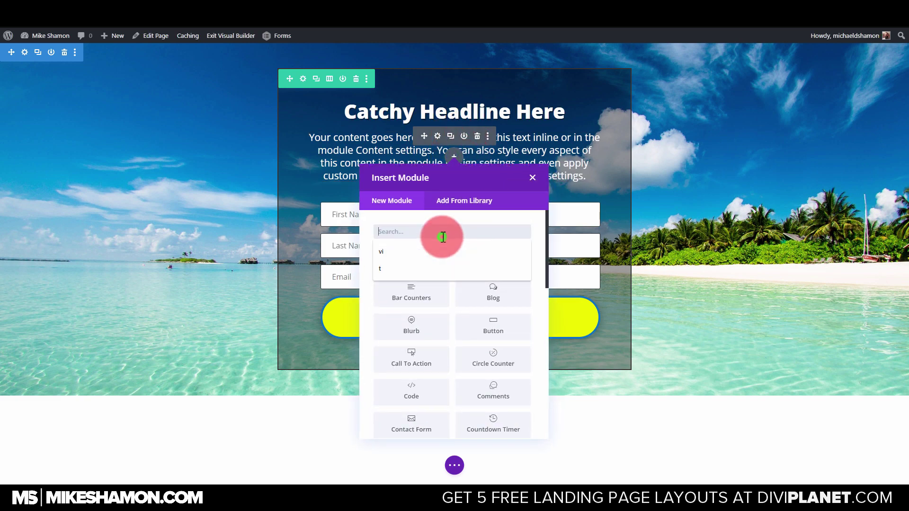
pyautogui.write('im')
pyautogui.click(492, 256)
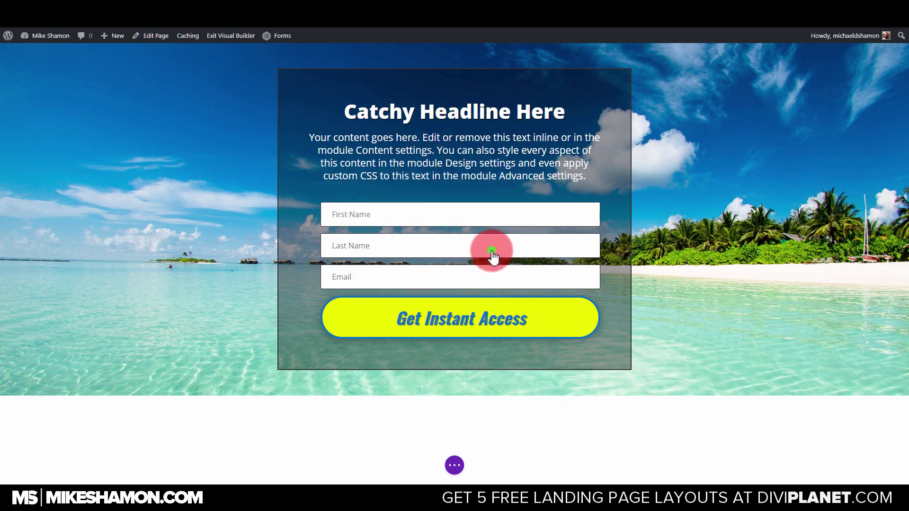
pyautogui.click(696, 219)
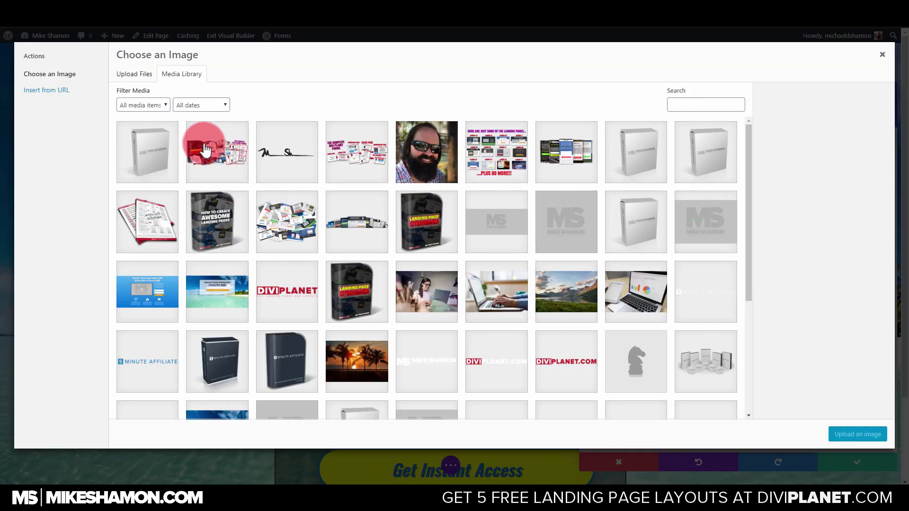
pyautogui.click(857, 434)
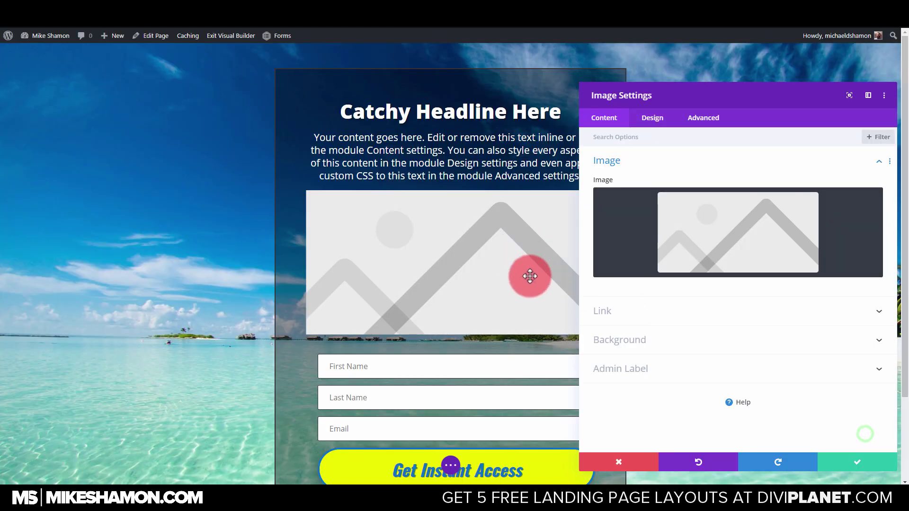
# Shrink the product box image, center it in the row and save its settings.
pyautogui.click(652, 118)
pyautogui.click(643, 180)
pyautogui.moveTo(773, 213); pyautogui.dragTo(658, 215)
pyautogui.click(718, 288)
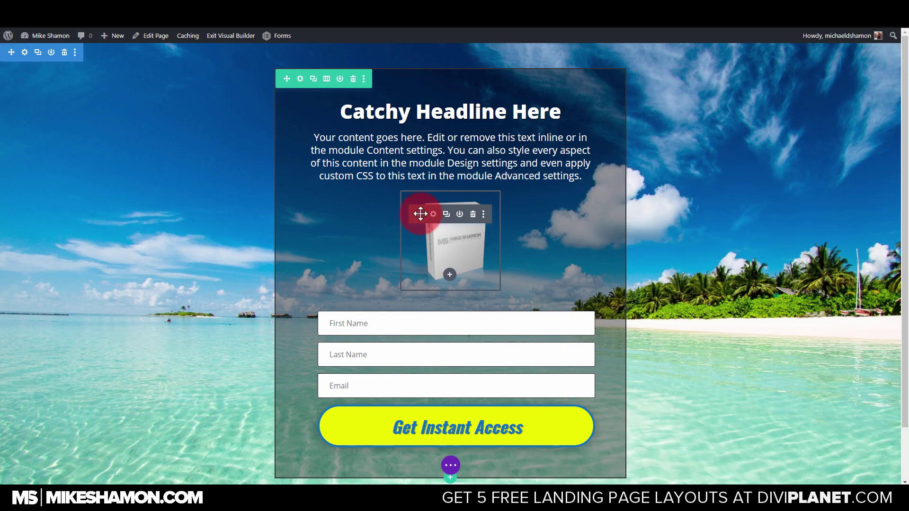
# Move the product box image between the headline and the paragraph and delete it.
pyautogui.moveTo(420, 214); pyautogui.dragTo(615, 187)
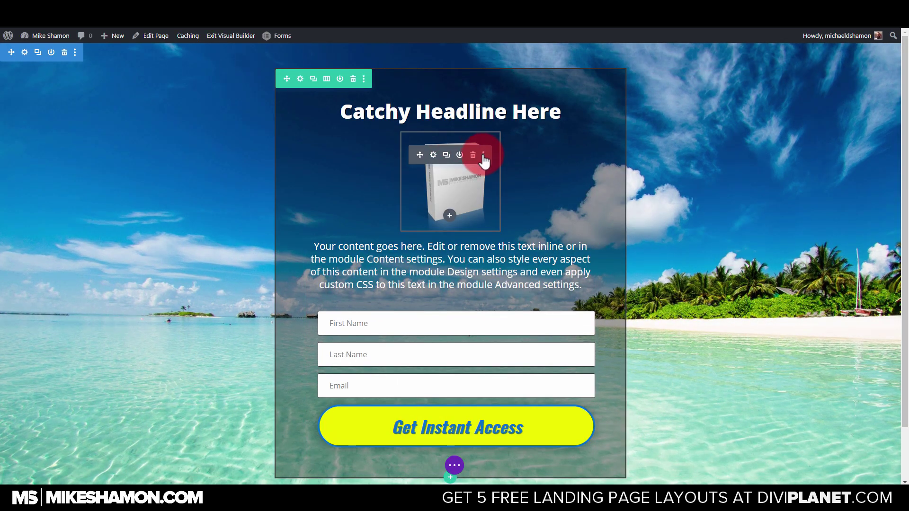
pyautogui.click(476, 155)
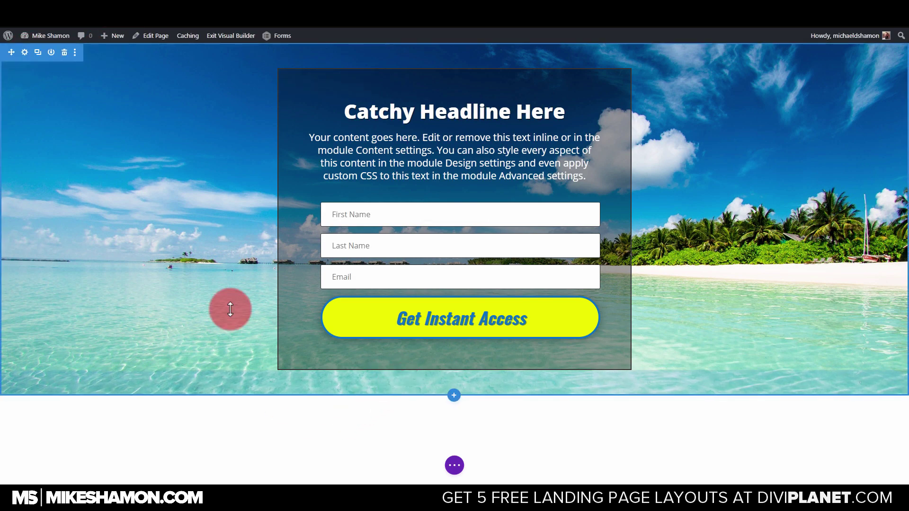
# Open the spacing settings of the beach background section.
pyautogui.click(24, 52)
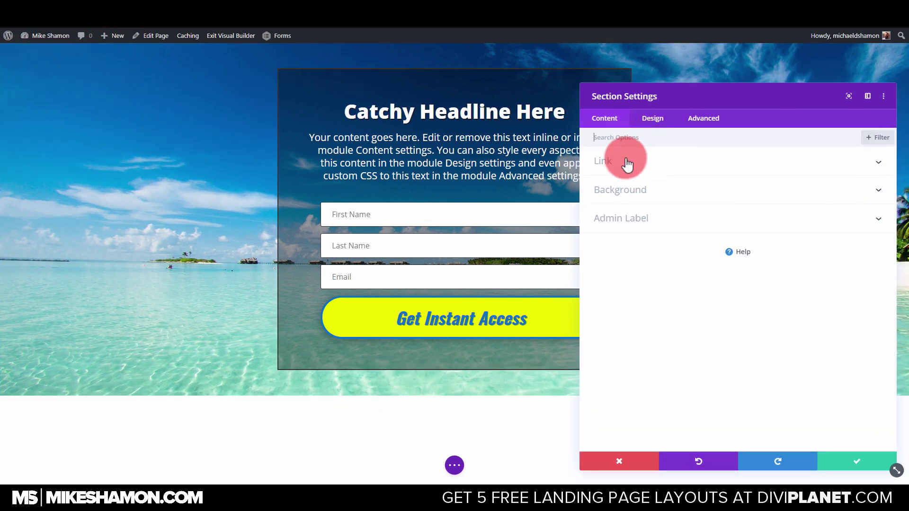
pyautogui.click(649, 119)
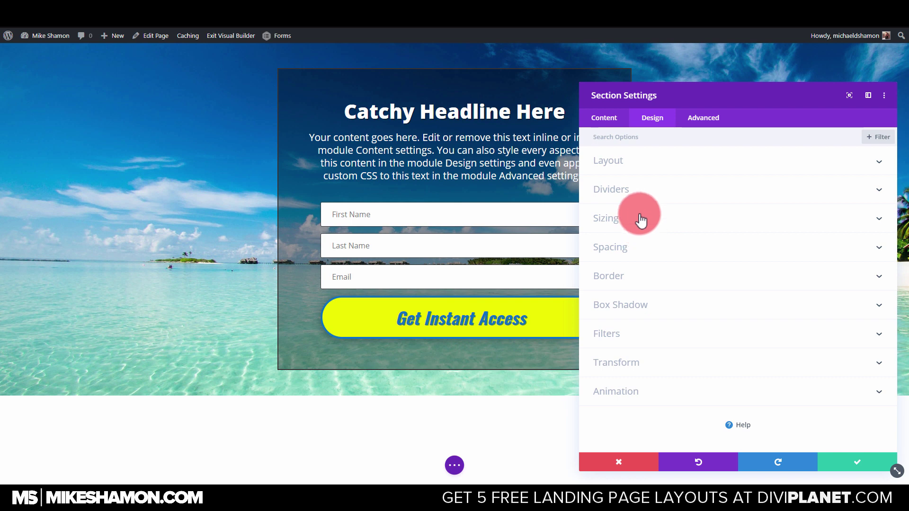
pyautogui.click(632, 250)
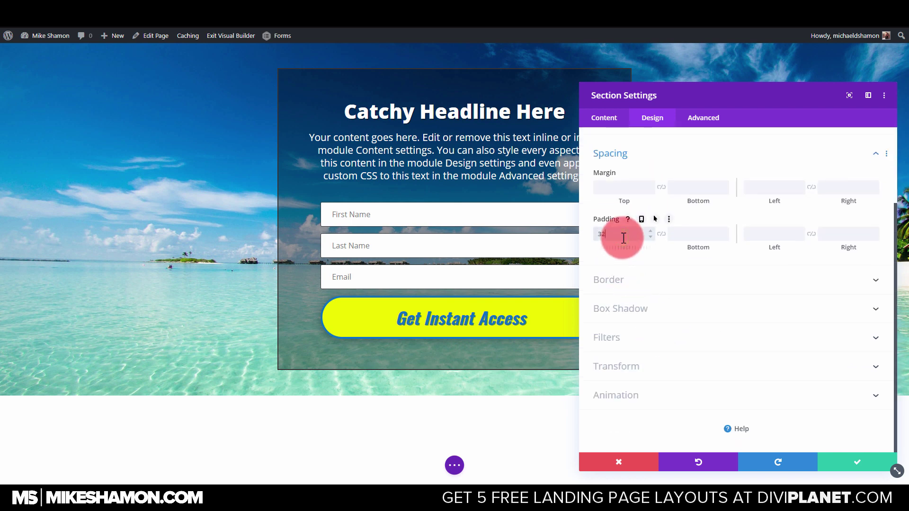
# Try linked top and bottom paddings of 32px and 300px on the section, then clear and unlink them.
pyautogui.click(662, 234)
pyautogui.click(600, 234)
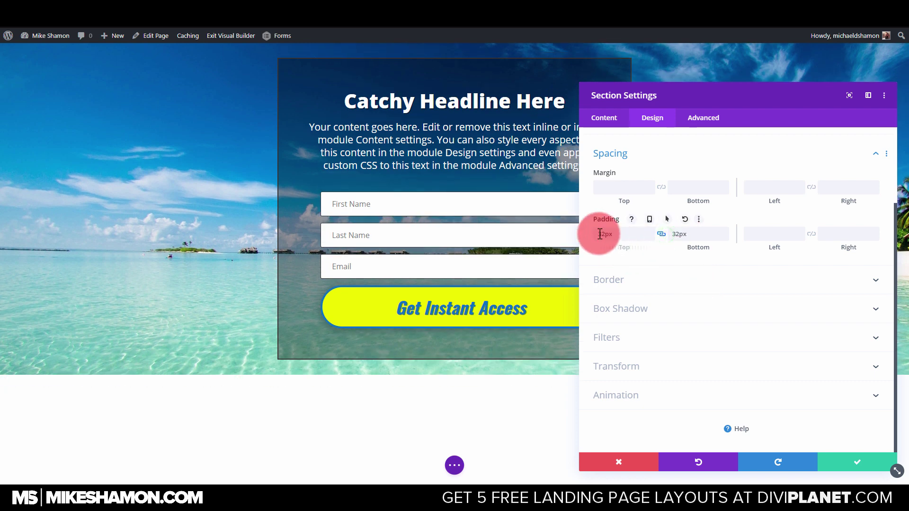
pyautogui.moveTo(606, 235); pyautogui.dragTo(566, 235)
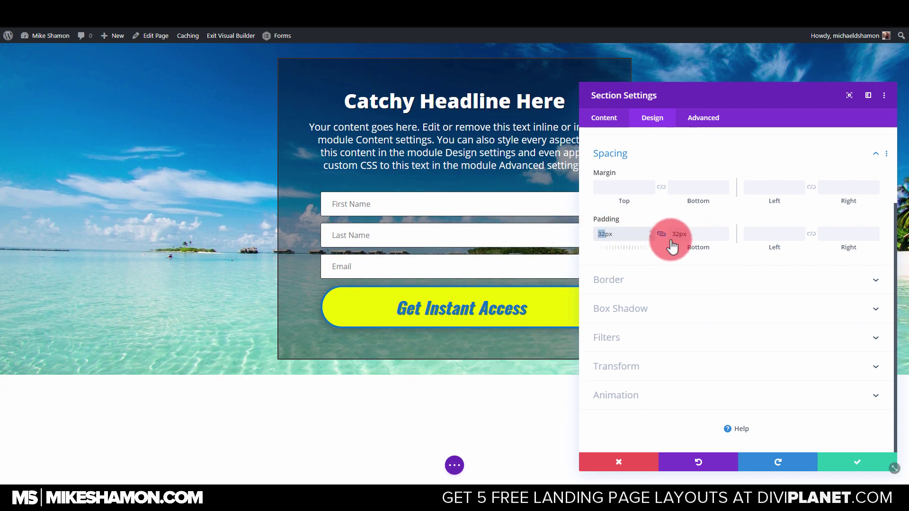
pyautogui.press('BackSpace')
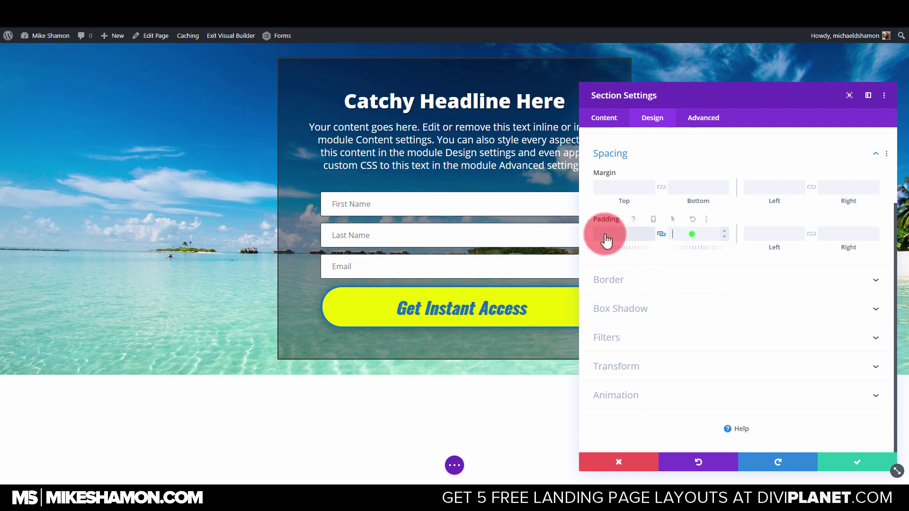
pyautogui.click(691, 234)
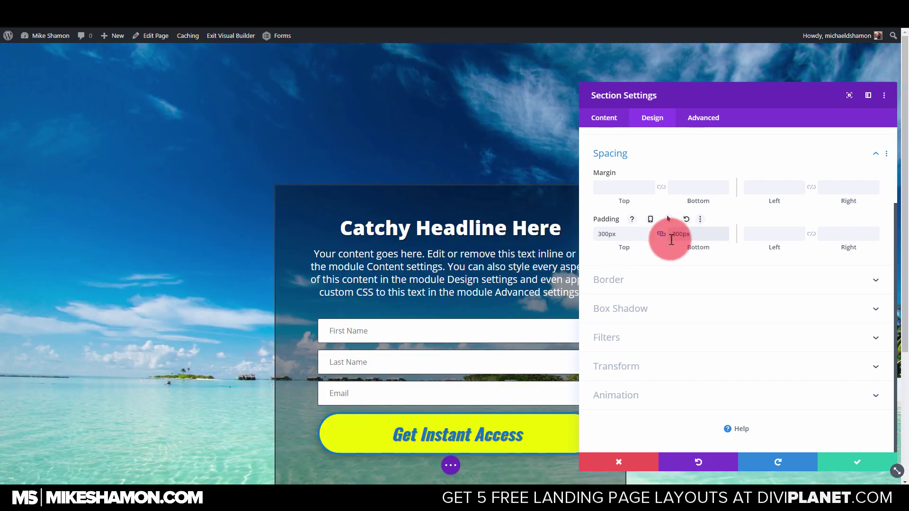
pyautogui.doubleClick(703, 235)
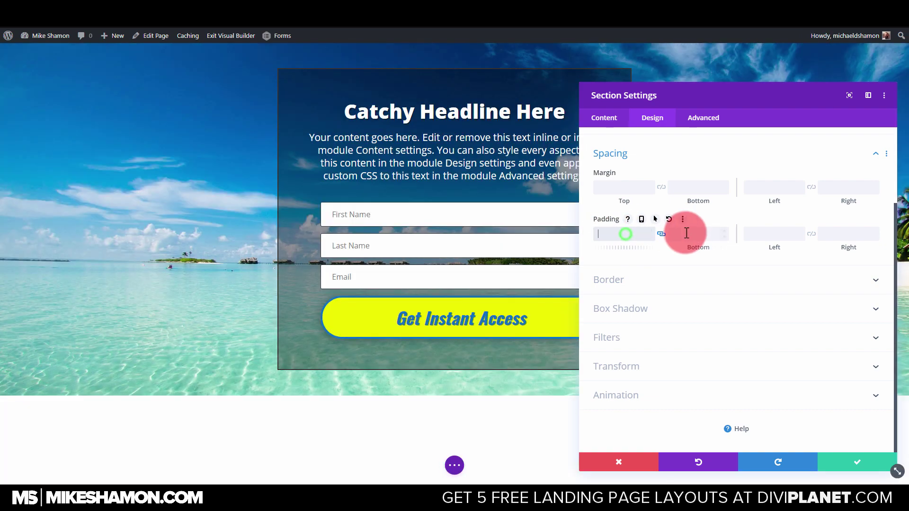
pyautogui.click(661, 234)
# Try a 300px bottom margin on the section and clear it.
pyautogui.click(691, 193)
pyautogui.write('3')
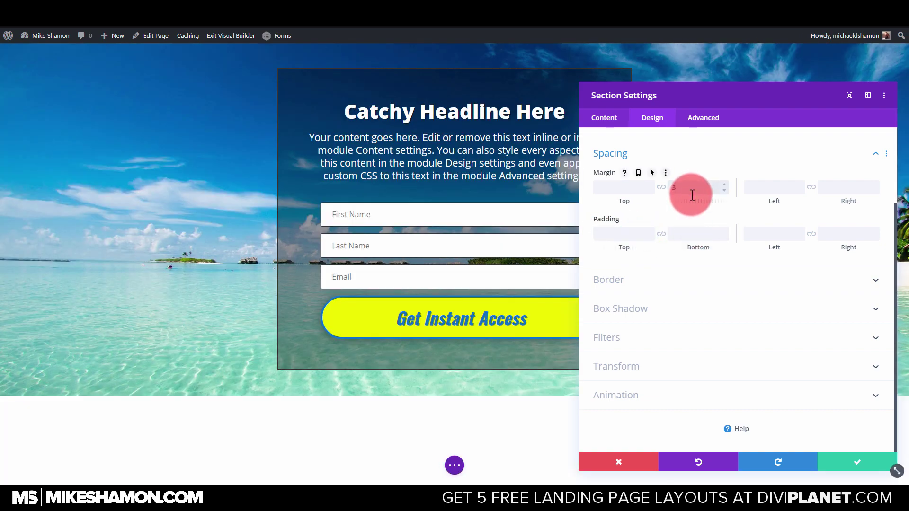
pyautogui.write('00')
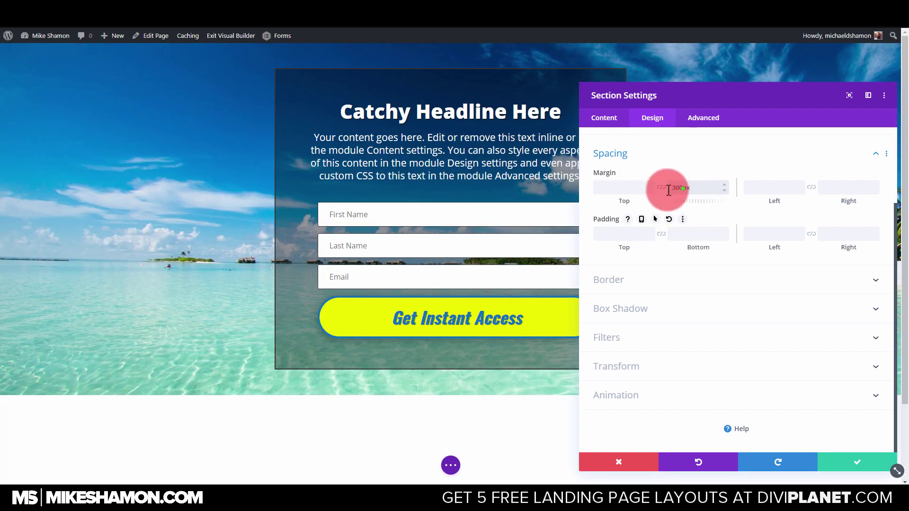
pyautogui.doubleClick(668, 190)
pyautogui.press('BackSpace')
# Set the section's bottom padding to 300px, leaving the other sides empty, and save the section settings.
pyautogui.click(688, 229)
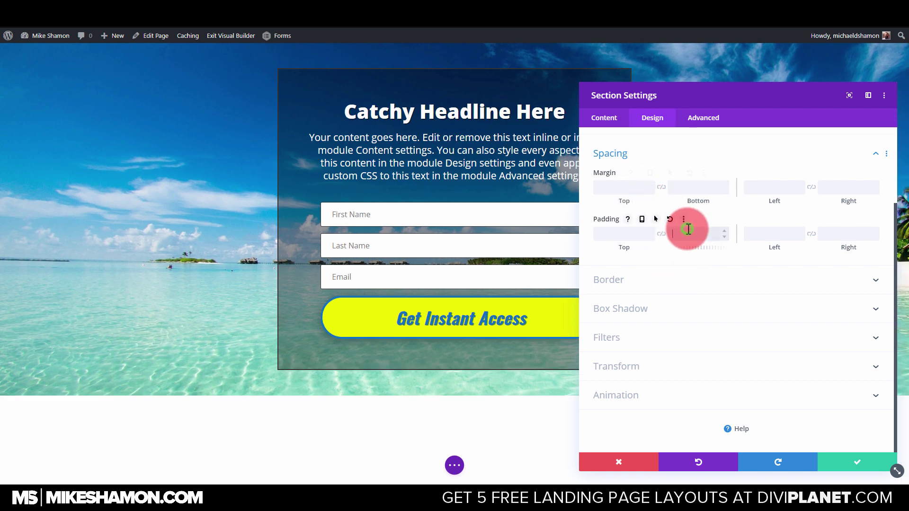
pyautogui.write('3000')
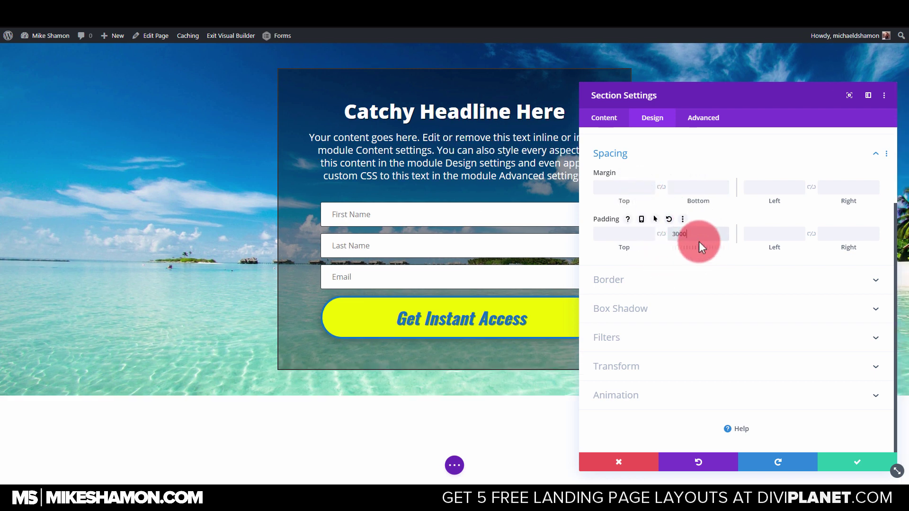
pyautogui.write('p')
pyautogui.press('BackSpace')
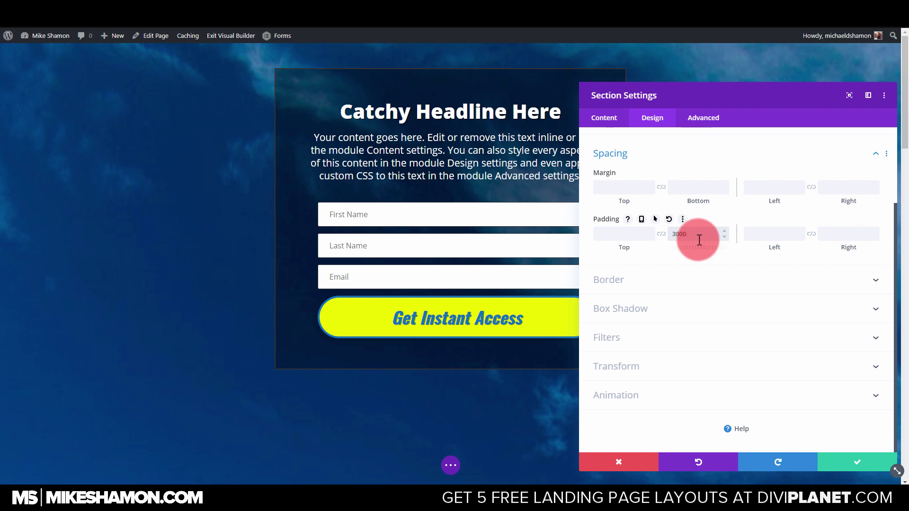
pyautogui.write('px')
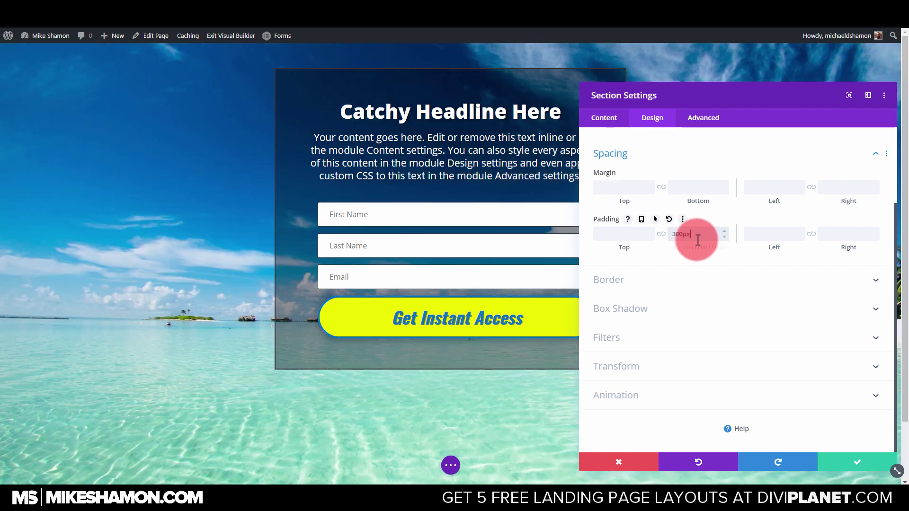
pyautogui.click(781, 374)
pyautogui.click(862, 466)
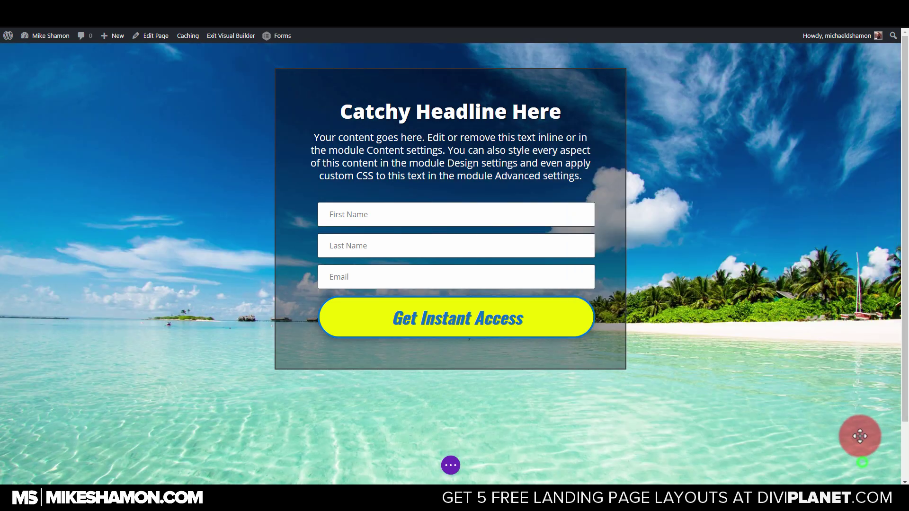
# Preview the page at tablet size and set the row's responsive tablet width to 90%.
pyautogui.click(448, 468)
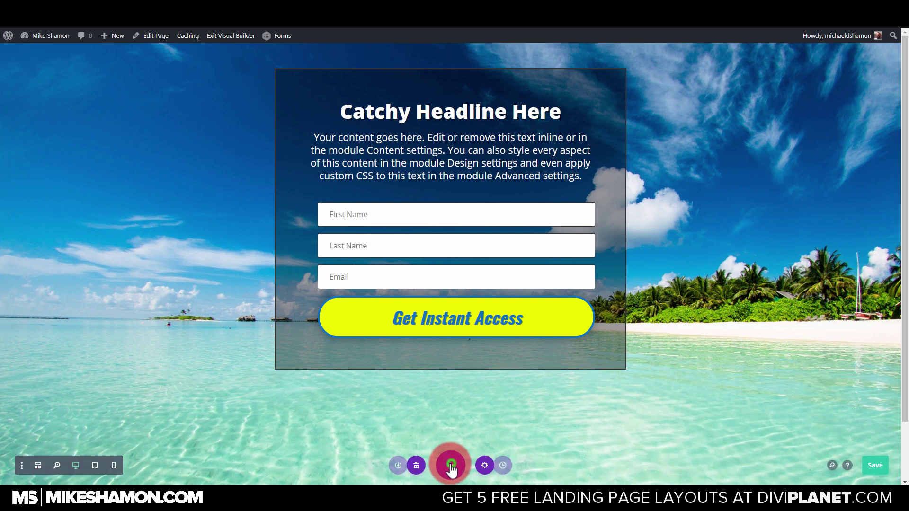
pyautogui.click(95, 466)
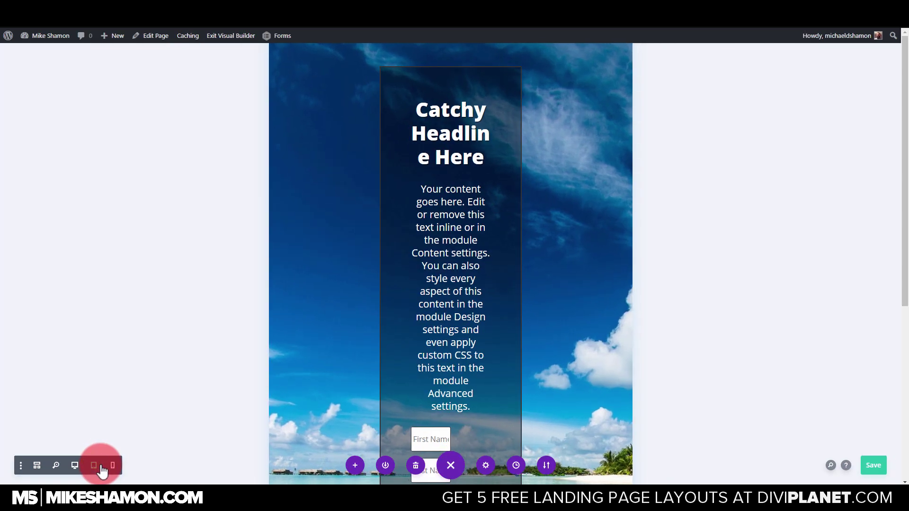
pyautogui.moveTo(416, 75); pyautogui.dragTo(407, 71)
pyautogui.click(407, 74)
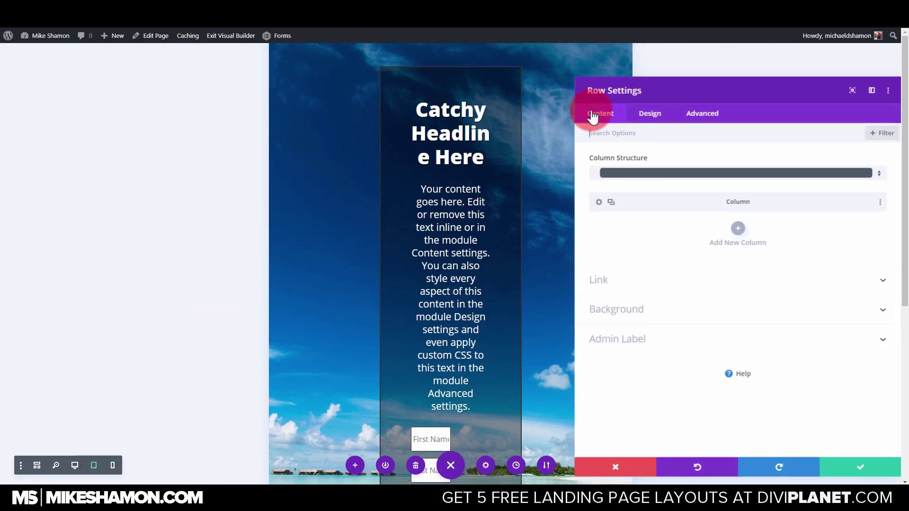
pyautogui.click(651, 116)
pyautogui.click(615, 161)
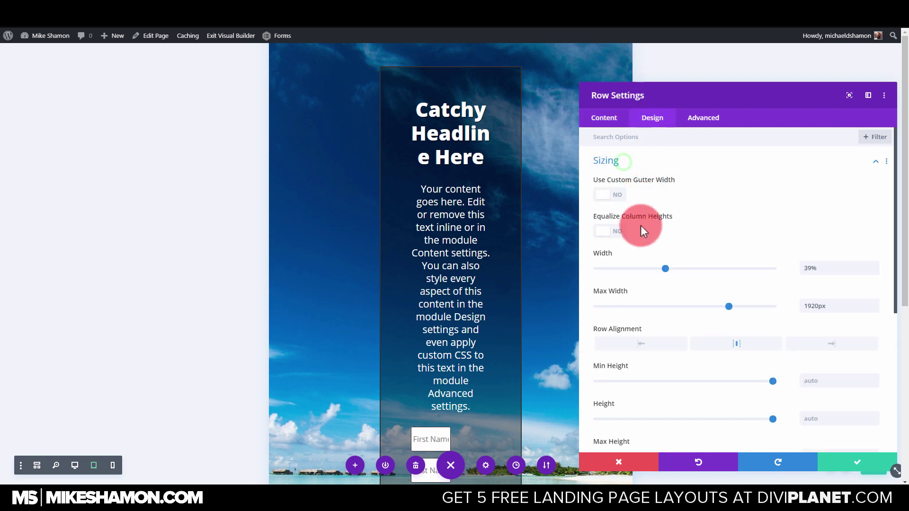
pyautogui.click(602, 254)
pyautogui.click(628, 253)
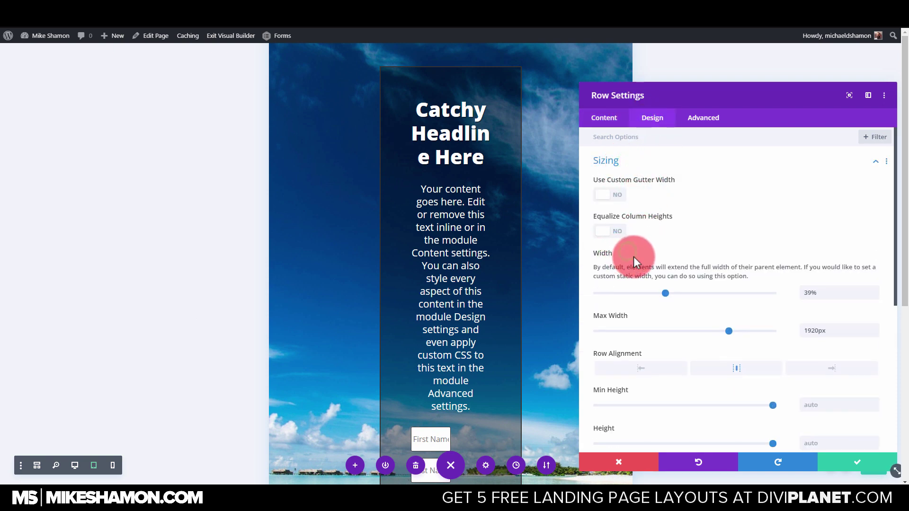
pyautogui.click(635, 253)
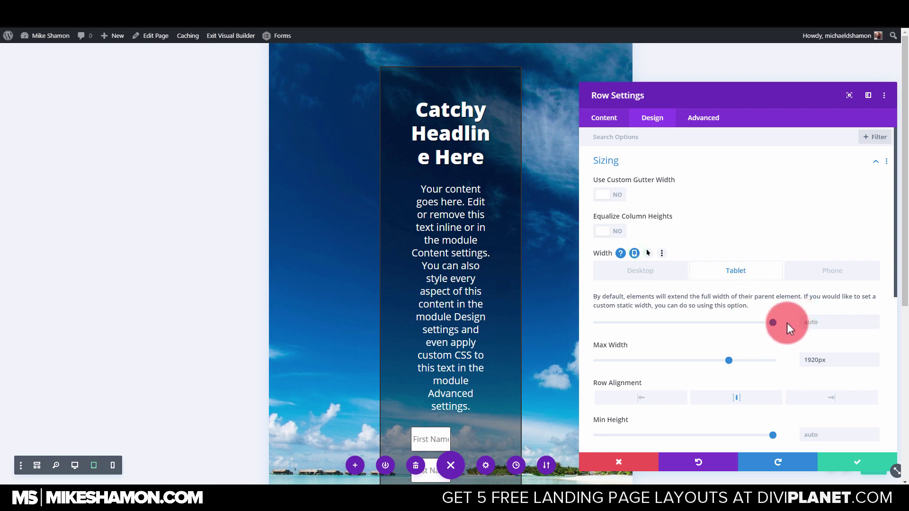
pyautogui.moveTo(772, 322); pyautogui.dragTo(754, 325)
pyautogui.moveTo(671, 95); pyautogui.dragTo(645, 88)
# Set the row's phone width to 100% and save the row settings.
pyautogui.click(801, 259)
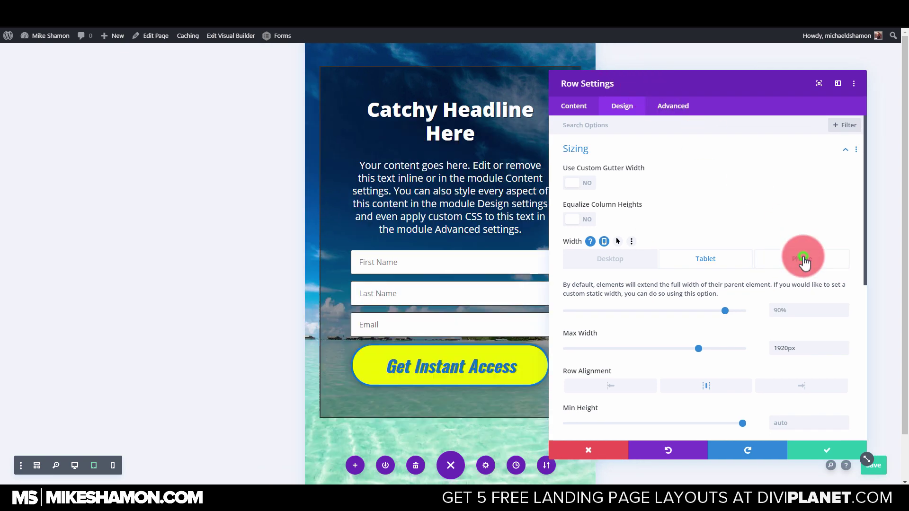
pyautogui.moveTo(729, 311); pyautogui.dragTo(803, 320)
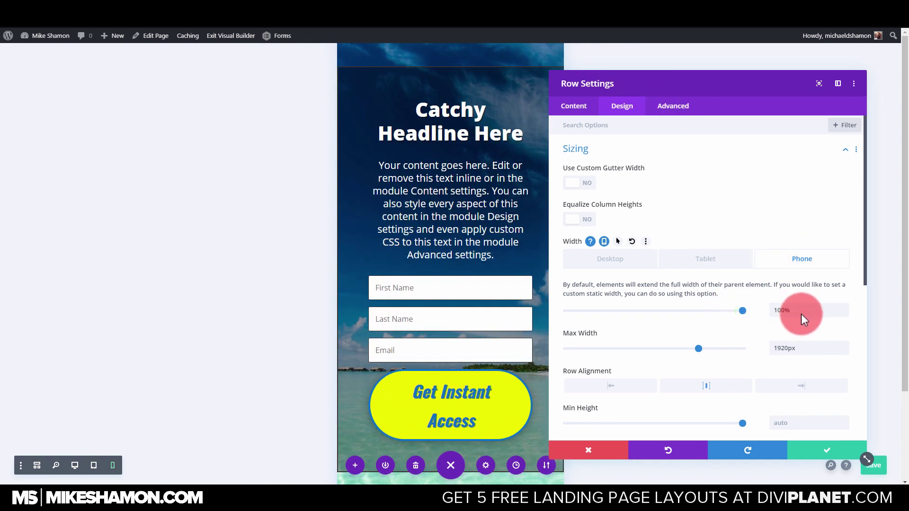
pyautogui.click(803, 451)
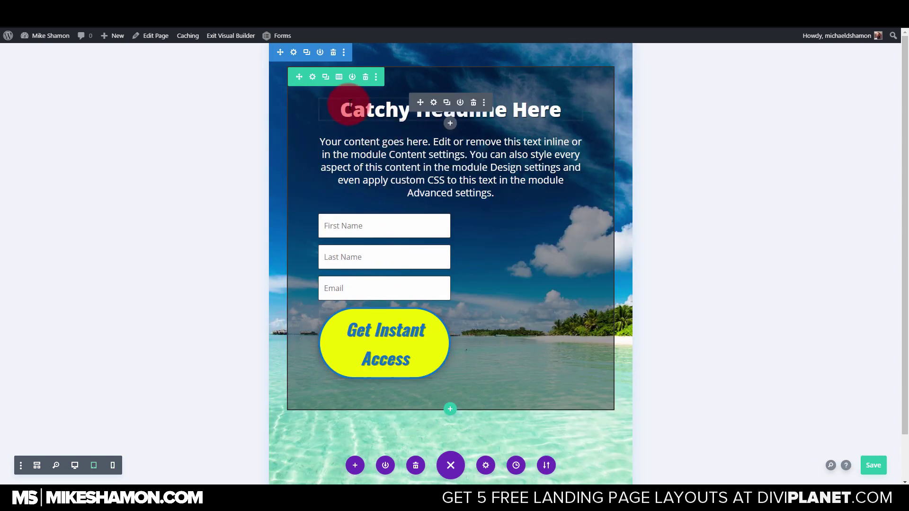
# Reopen the row's sizing settings, set the phone width to 90% and save.
pyautogui.click(316, 82)
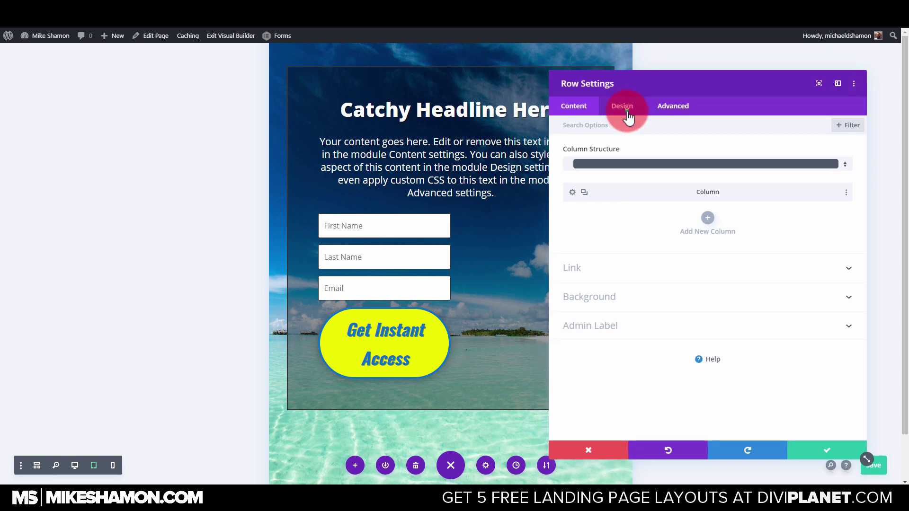
pyautogui.click(626, 109)
pyautogui.click(594, 151)
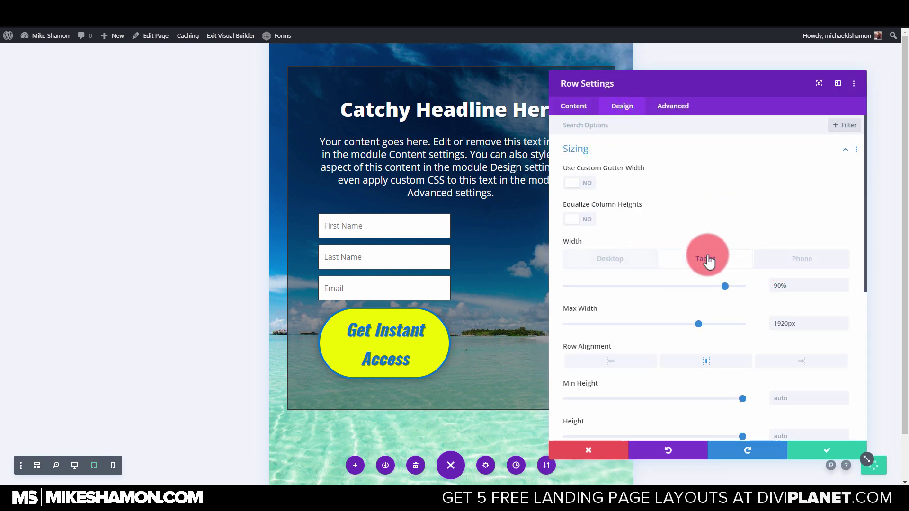
pyautogui.click(798, 265)
pyautogui.moveTo(737, 286); pyautogui.dragTo(727, 285)
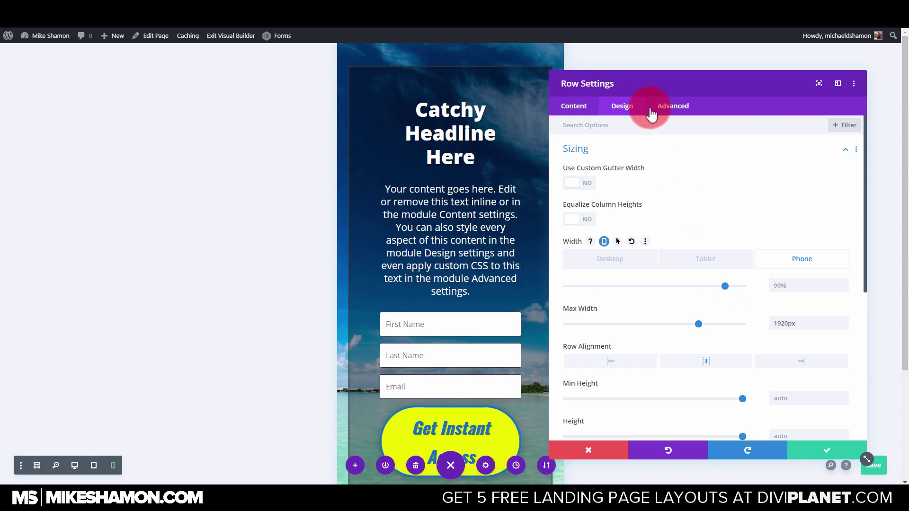
pyautogui.click(821, 448)
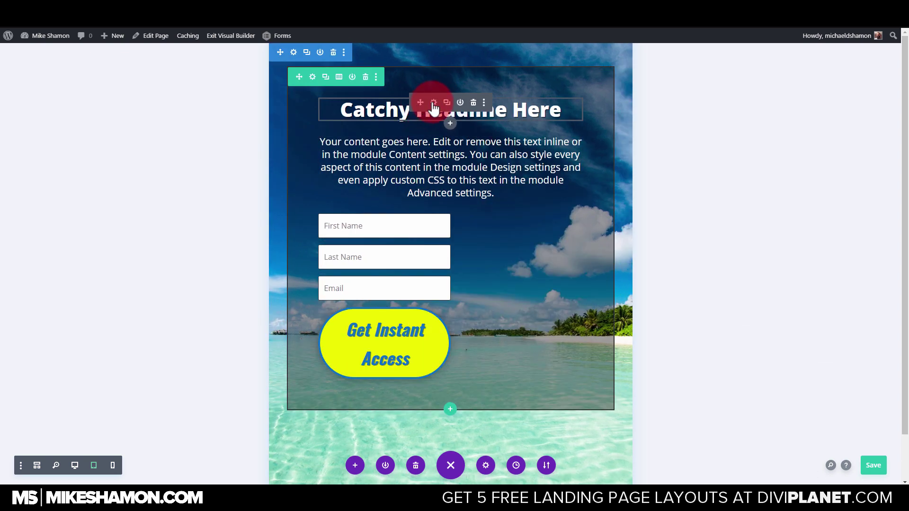
# Make the headline's text size responsive, keeping 42px on tablet and reducing it to 28px on phone, and save.
pyautogui.click(434, 103)
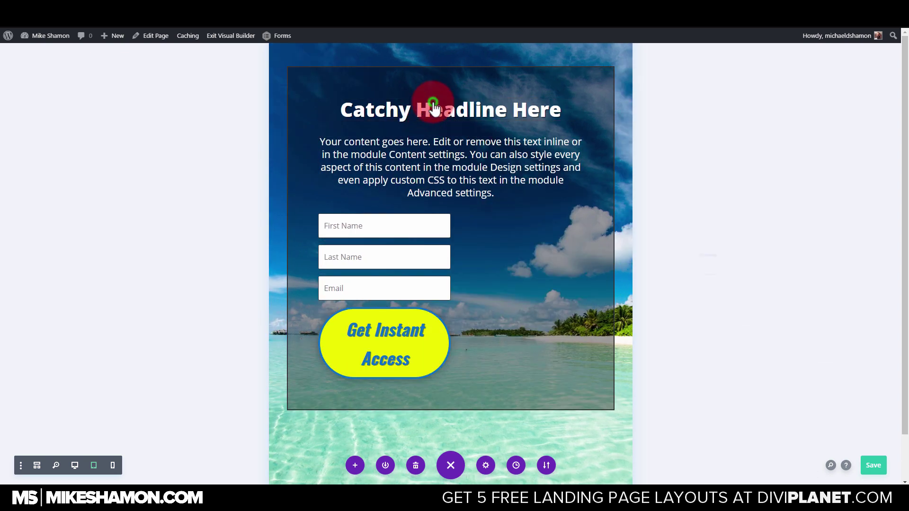
pyautogui.click(620, 105)
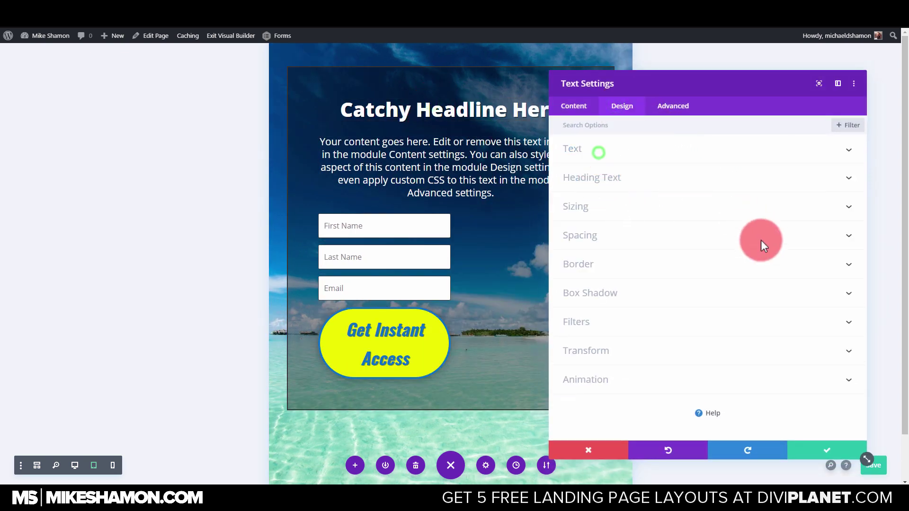
pyautogui.scroll(-2, 729, 352)
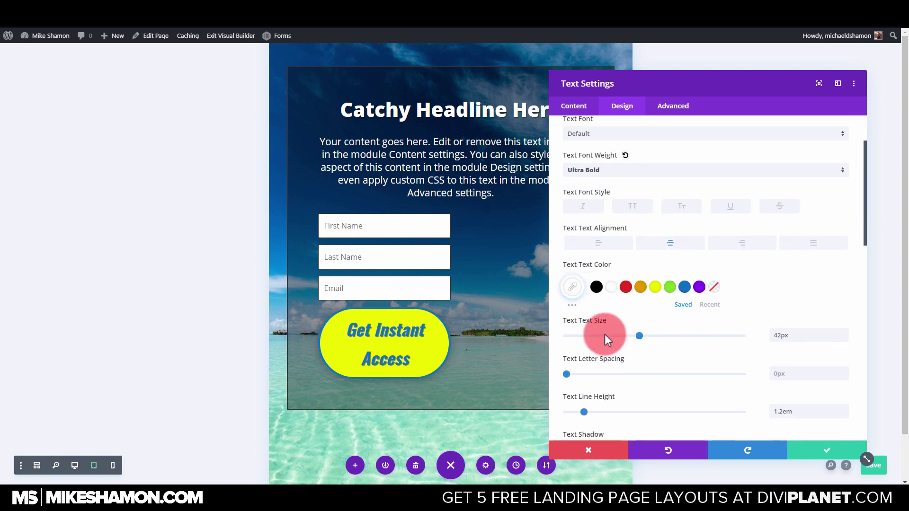
pyautogui.click(629, 322)
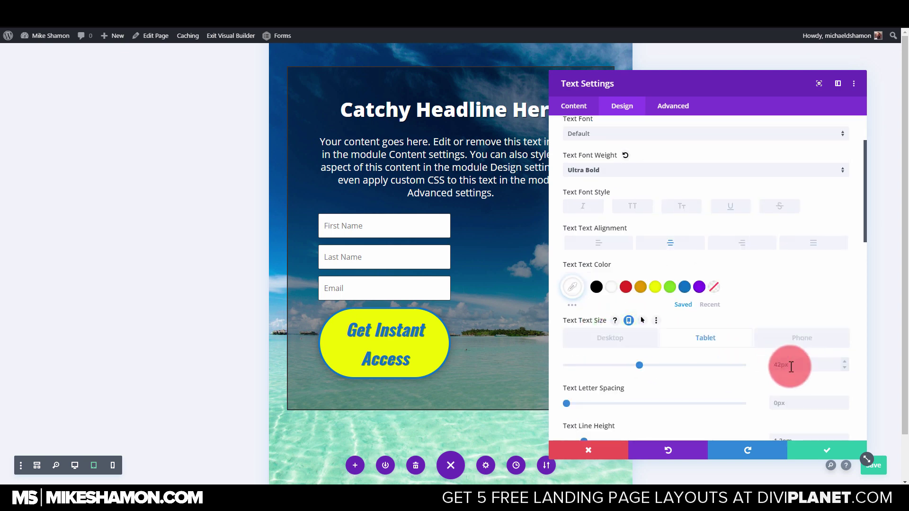
pyautogui.moveTo(640, 362)
pyautogui.mouseDown()
pyautogui.moveTo(623, 364)
pyautogui.moveTo(640, 365)
pyautogui.mouseUp()
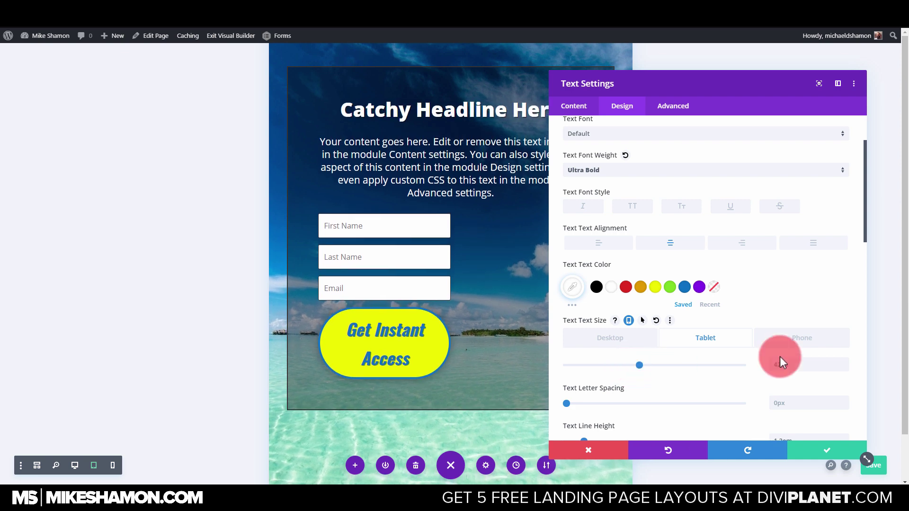
pyautogui.click(810, 342)
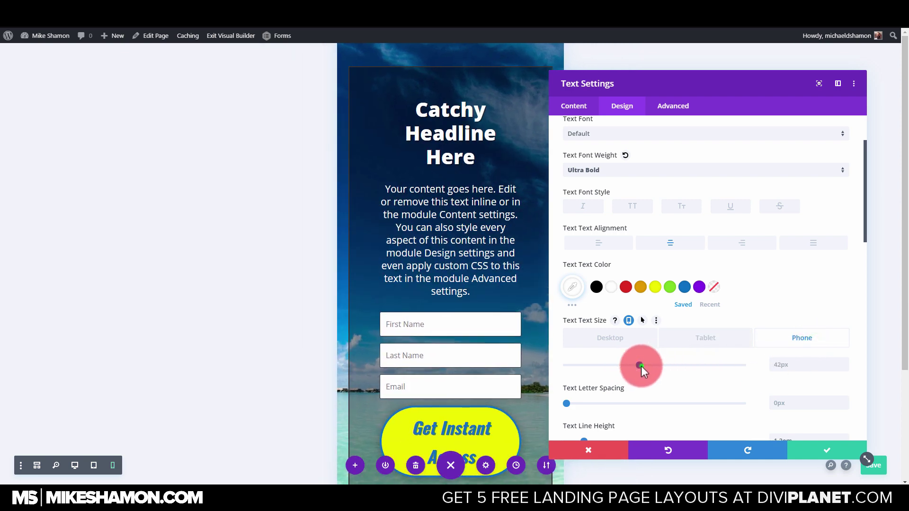
pyautogui.moveTo(641, 365); pyautogui.dragTo(614, 365)
pyautogui.click(832, 450)
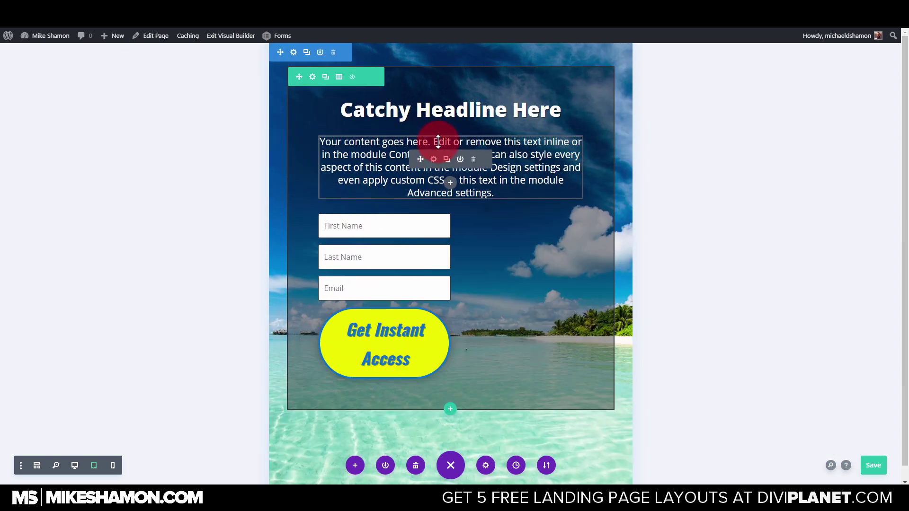
# Set the body text's phone size to 18px with responsive sizing and save the module settings.
pyautogui.click(433, 160)
pyautogui.click(623, 108)
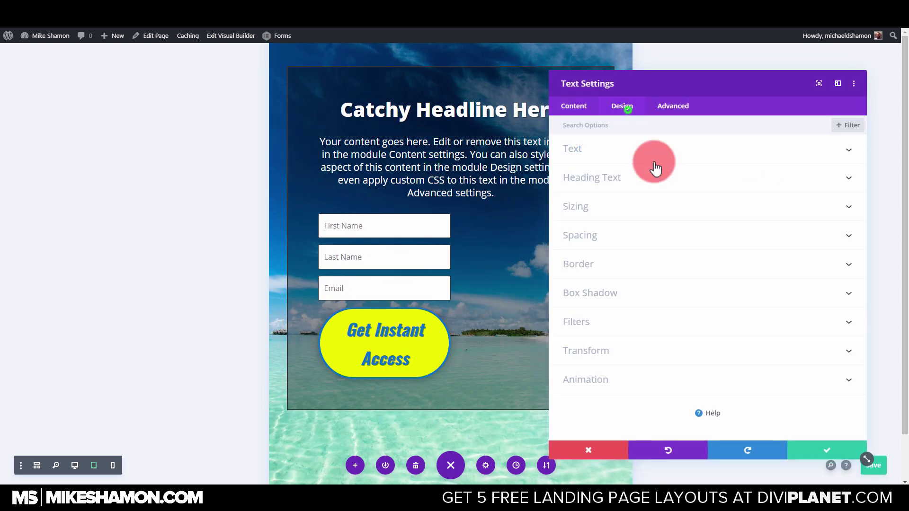
pyautogui.click(618, 150)
pyautogui.scroll(-5, 711, 305)
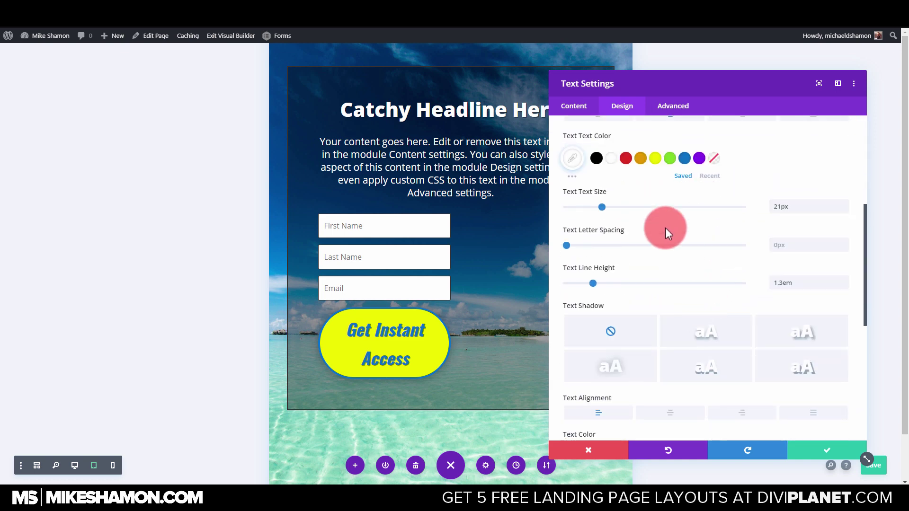
pyautogui.click(629, 191)
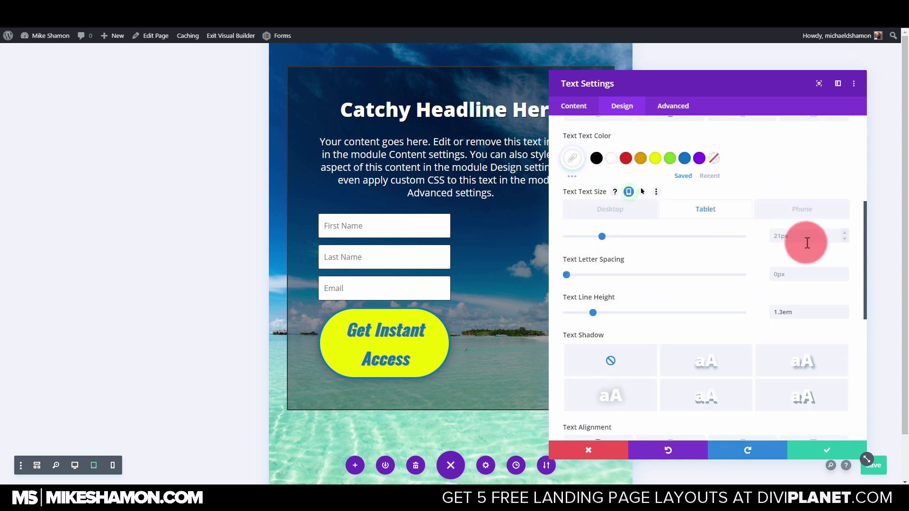
pyautogui.click(802, 209)
pyautogui.click(815, 236)
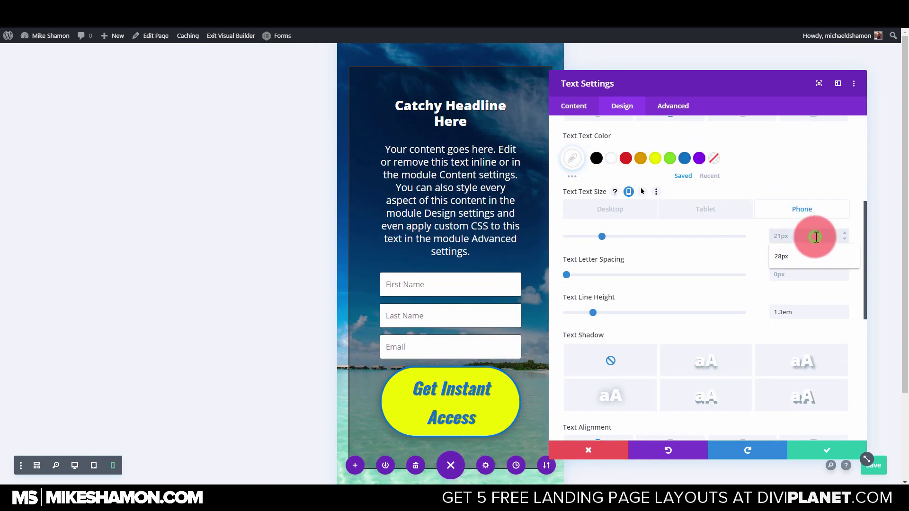
pyautogui.write('18px')
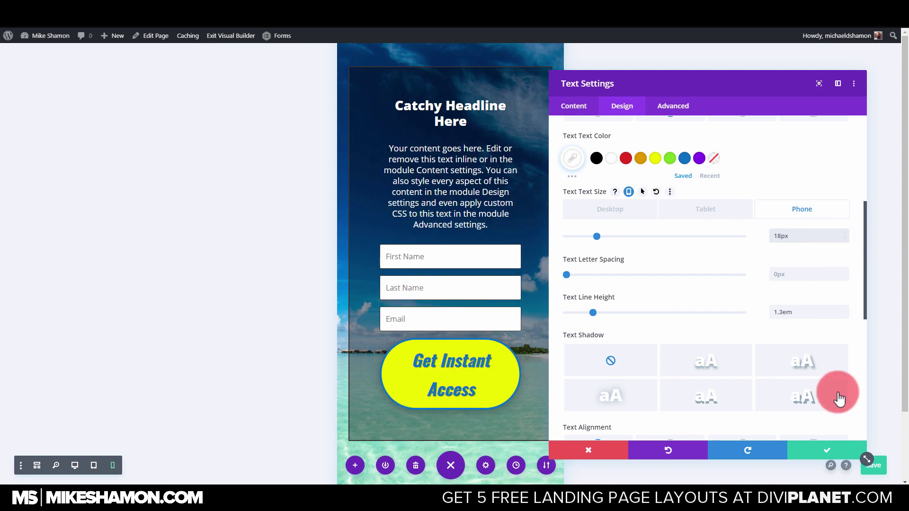
pyautogui.click(821, 443)
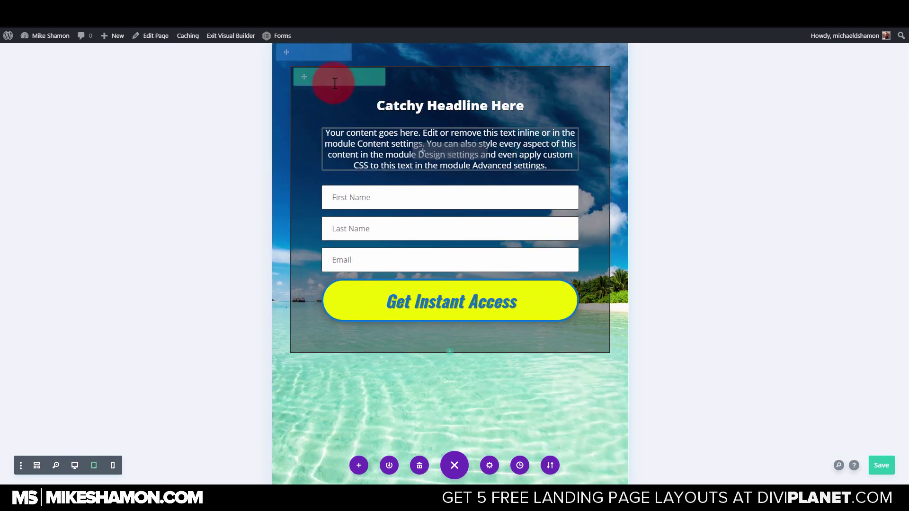
pyautogui.click(312, 78)
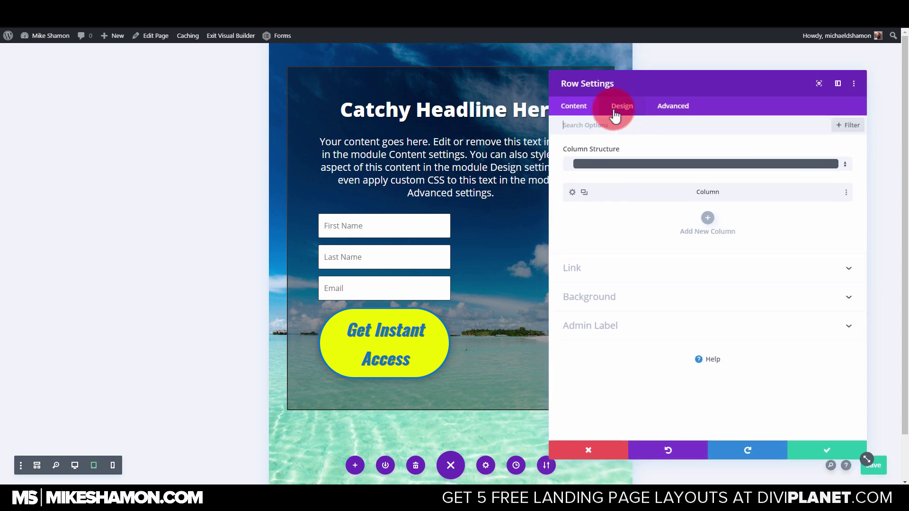
pyautogui.click(623, 109)
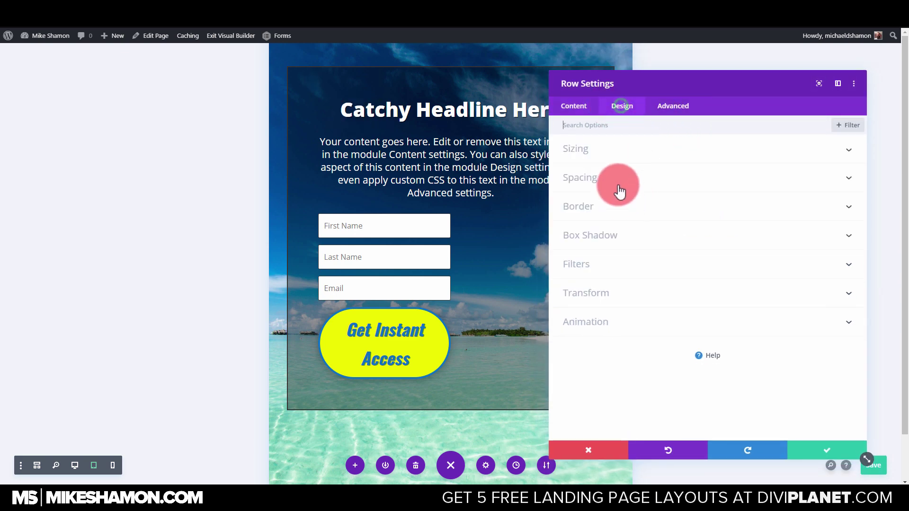
pyautogui.click(615, 182)
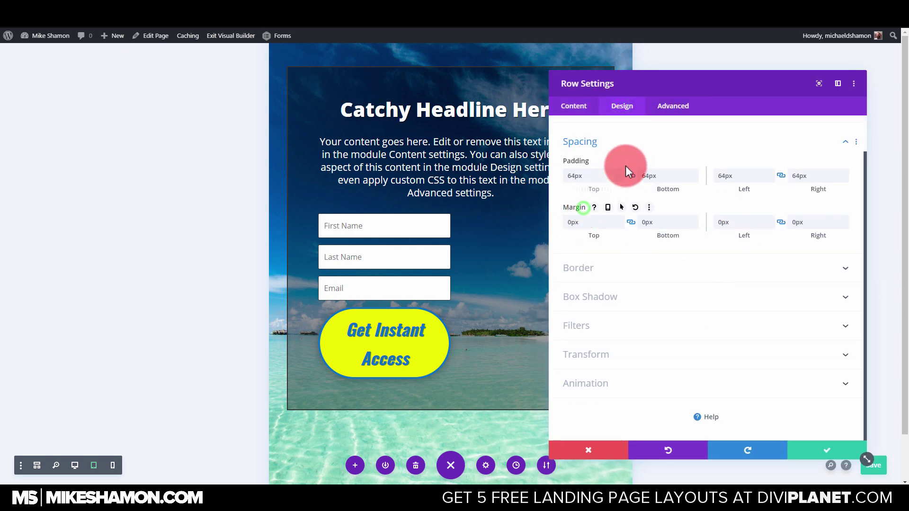
pyautogui.click(611, 162)
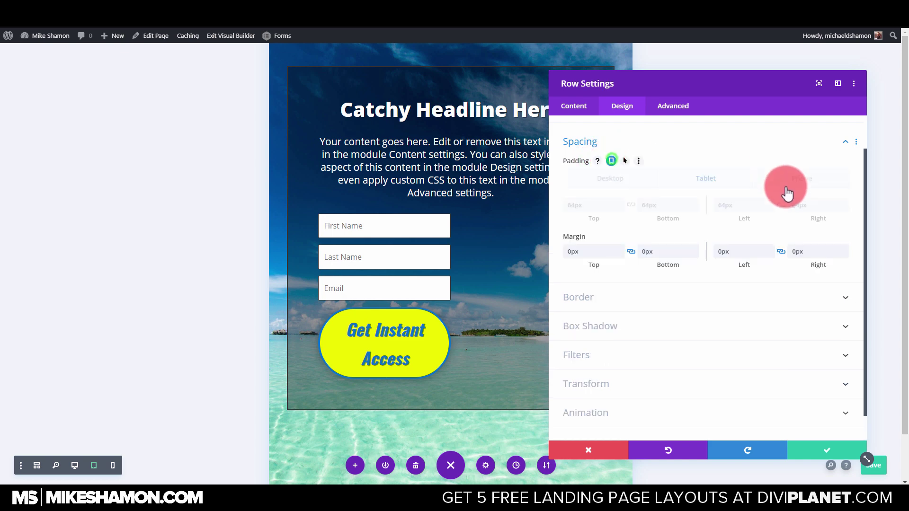
pyautogui.click(804, 182)
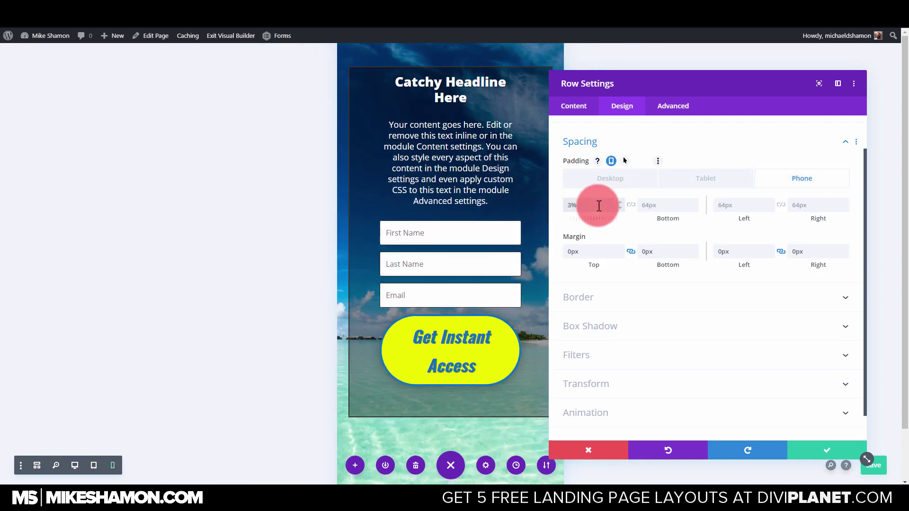
pyautogui.click(564, 202)
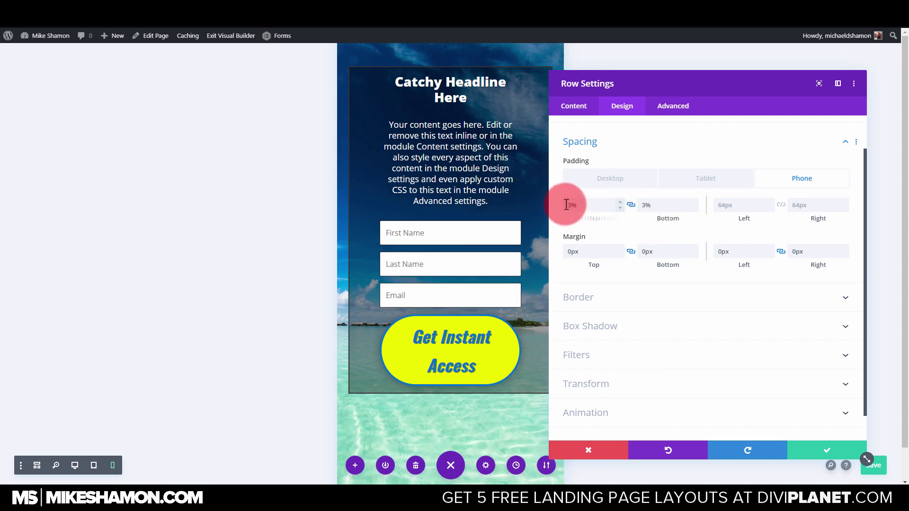
pyautogui.write('5%')
pyautogui.click(641, 210)
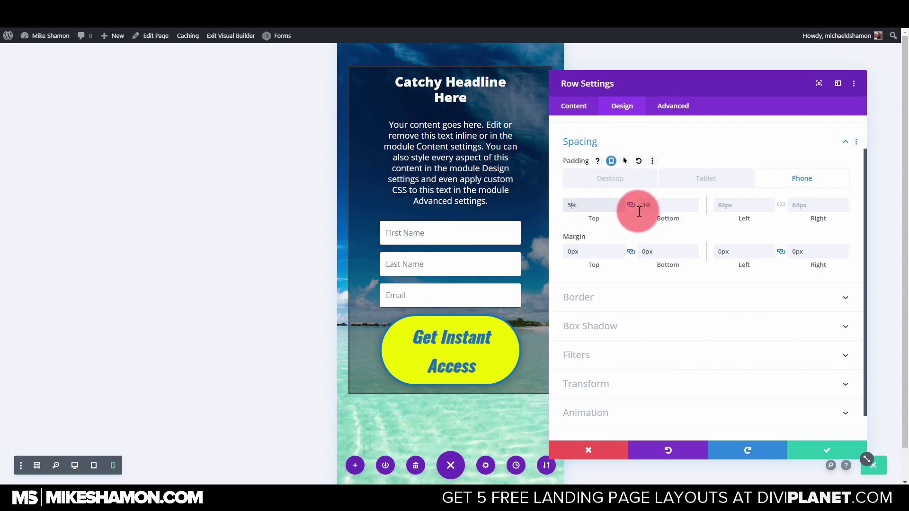
pyautogui.click(763, 212)
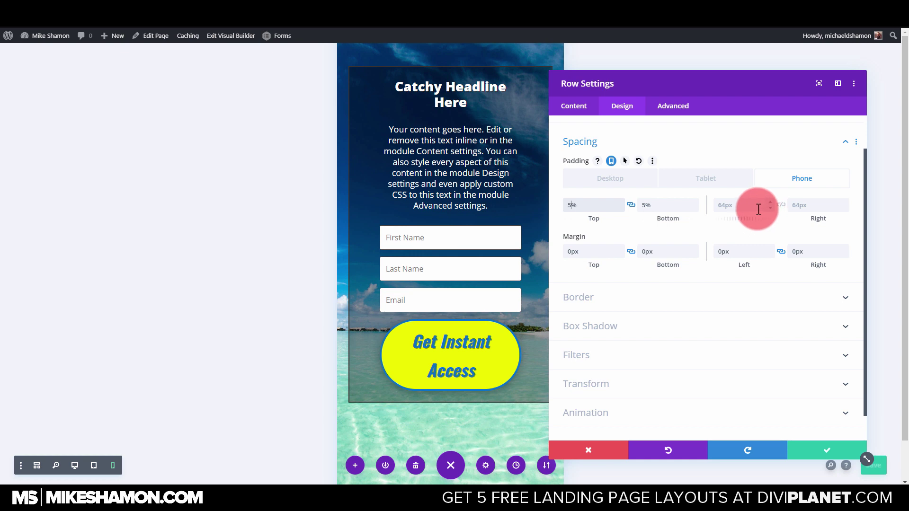
pyautogui.click(640, 208)
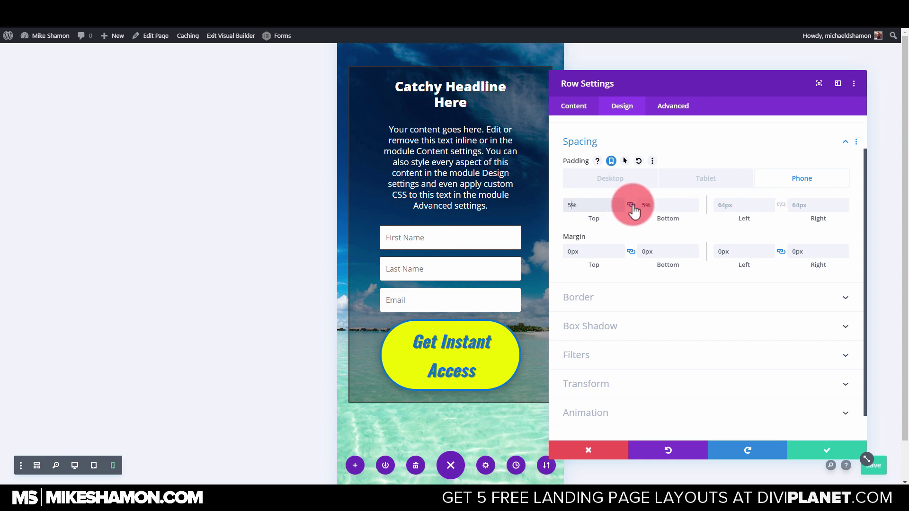
pyautogui.click(599, 468)
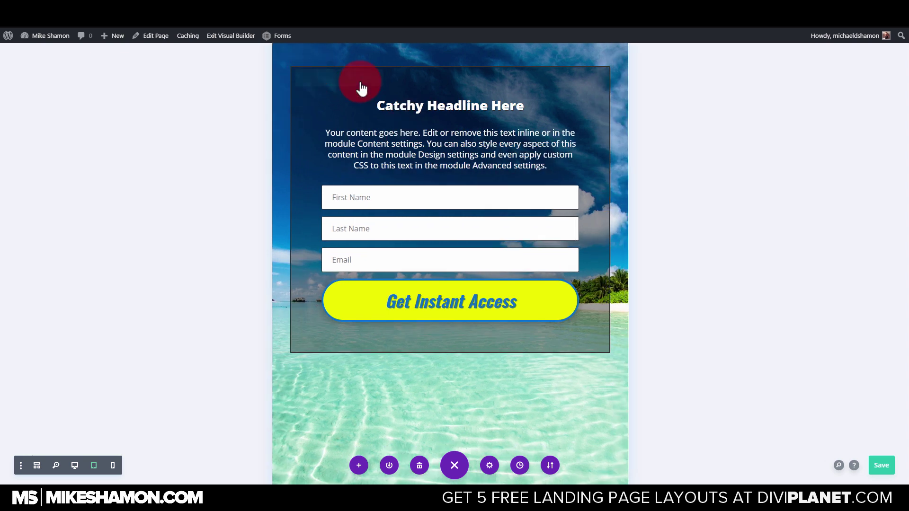
# Set the row's linked left and right padding to 16px and save the row settings.
pyautogui.click(315, 77)
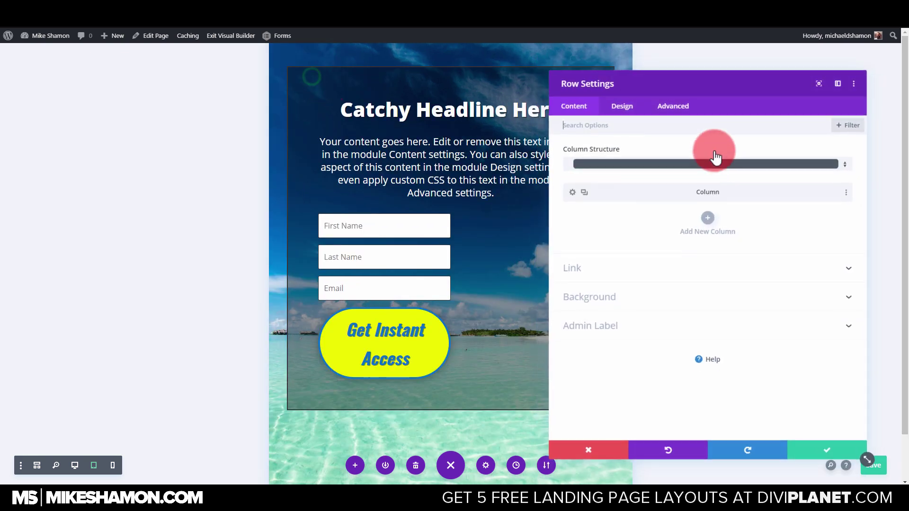
pyautogui.click(622, 106)
pyautogui.click(623, 181)
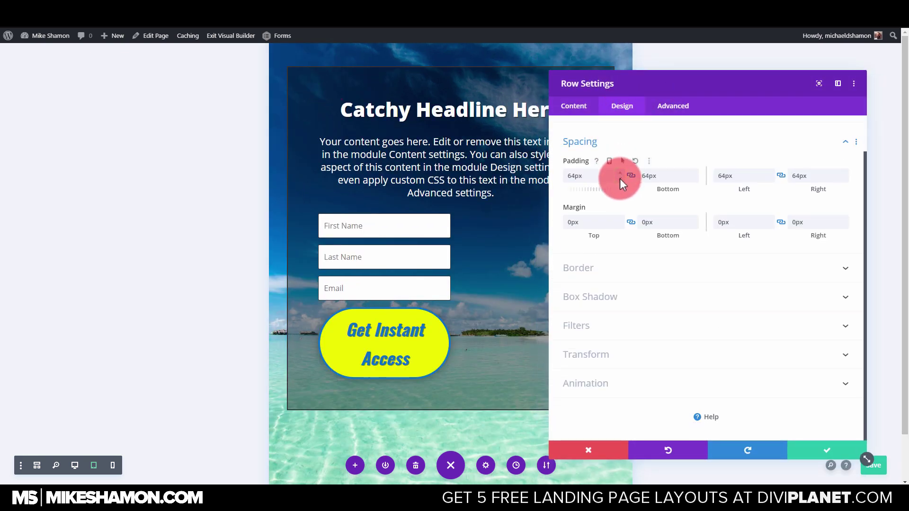
pyautogui.moveTo(728, 176); pyautogui.dragTo(714, 176)
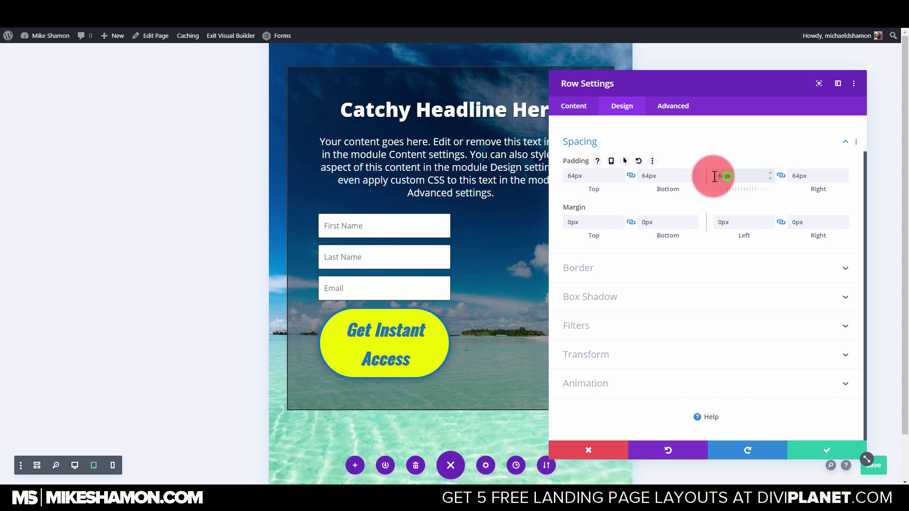
pyautogui.click(742, 177)
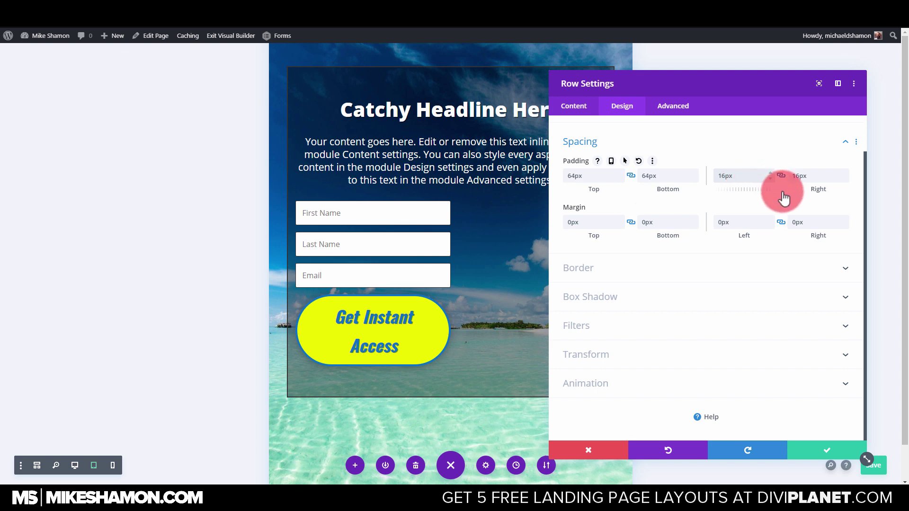
pyautogui.click(819, 454)
# In phone preview, turn off showing the email optin button's icon only on hover.
pyautogui.click(67, 455)
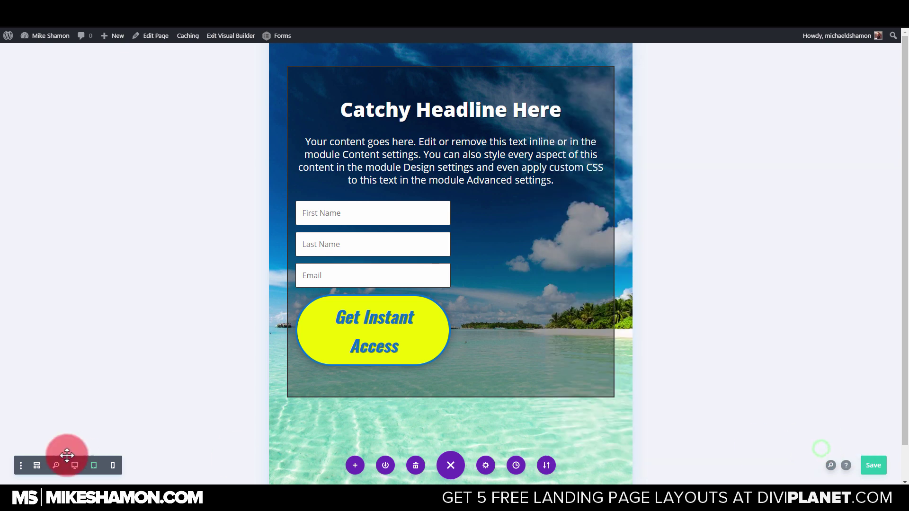
pyautogui.click(113, 466)
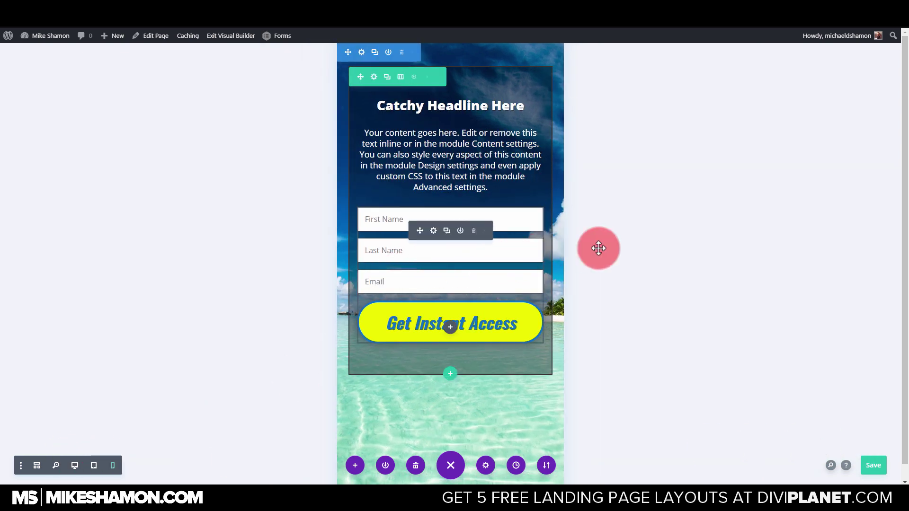
pyautogui.click(434, 231)
pyautogui.click(622, 106)
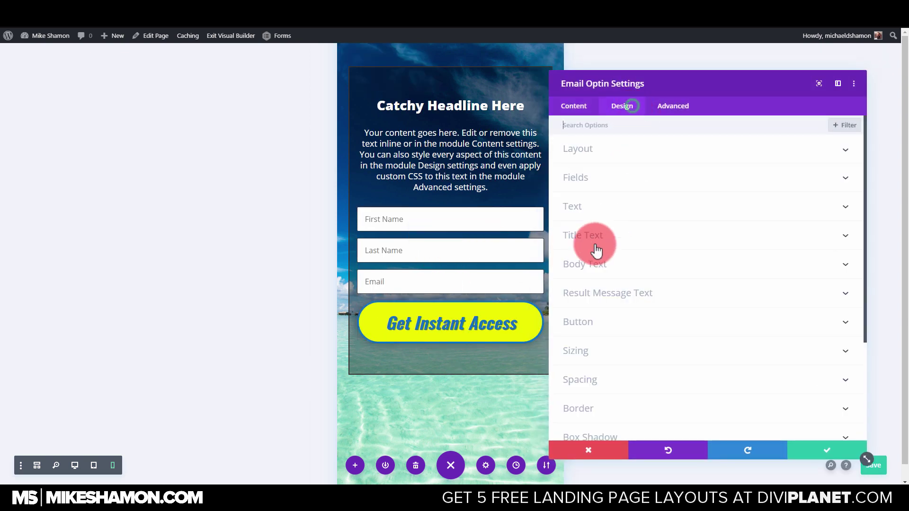
pyautogui.click(622, 321)
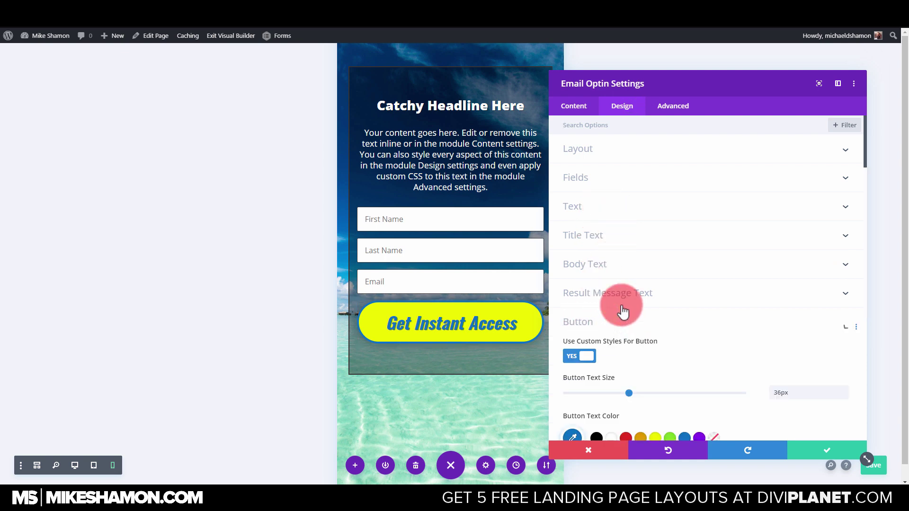
pyautogui.scroll(-10, 626, 285)
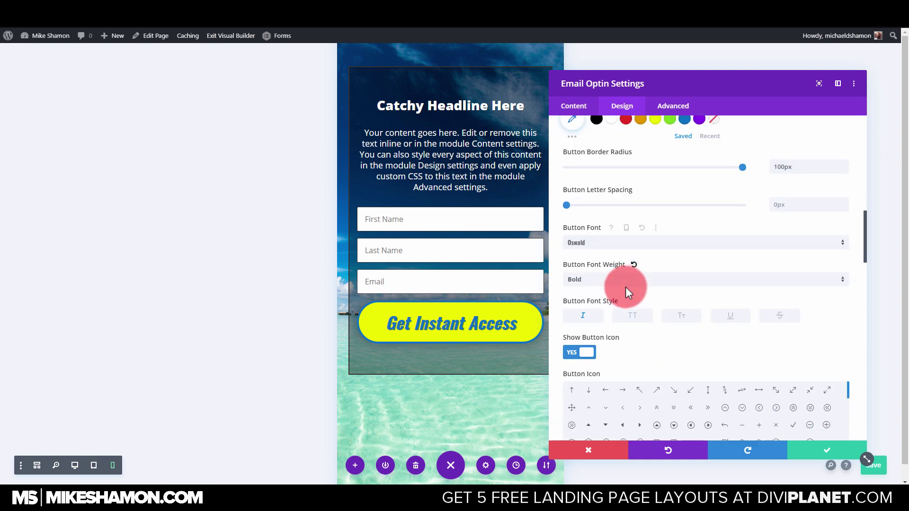
pyautogui.scroll(-9, 624, 287)
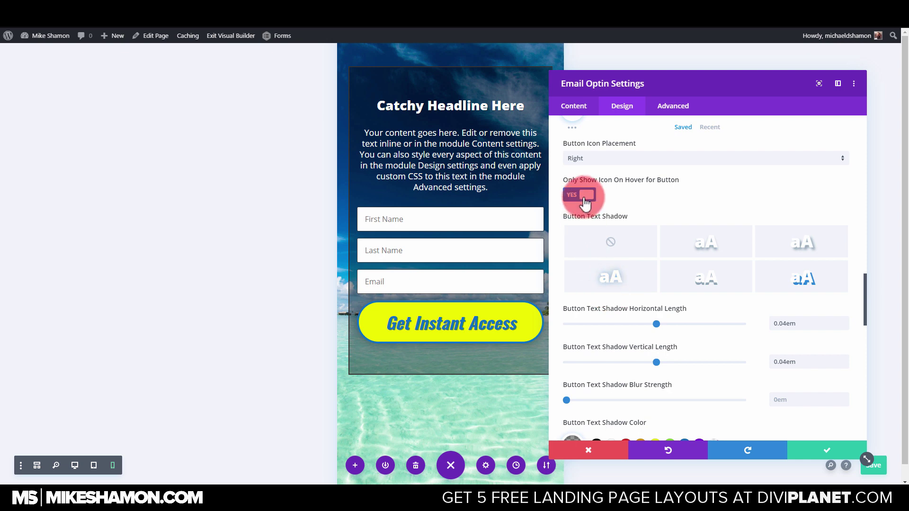
pyautogui.click(586, 201)
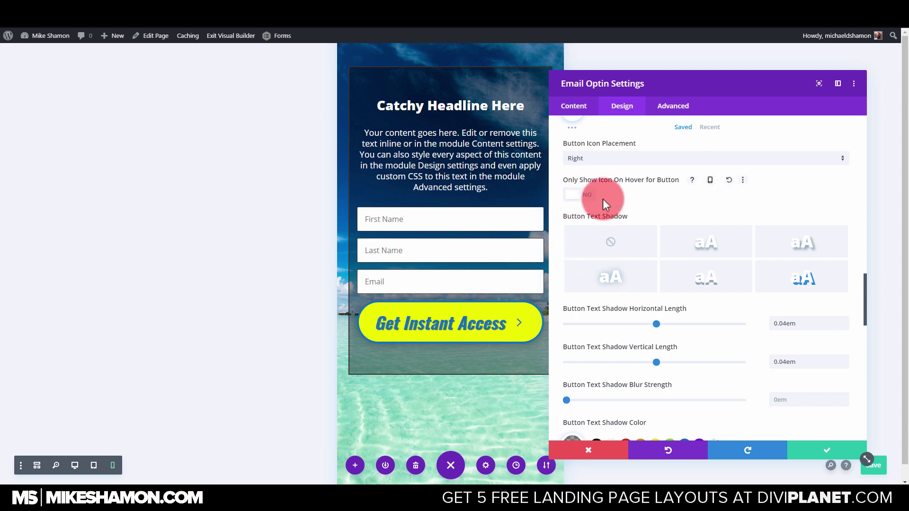
# Turn off the email optin button's icon entirely.
pyautogui.scroll(2, 603, 199)
pyautogui.scroll(-5, 601, 254)
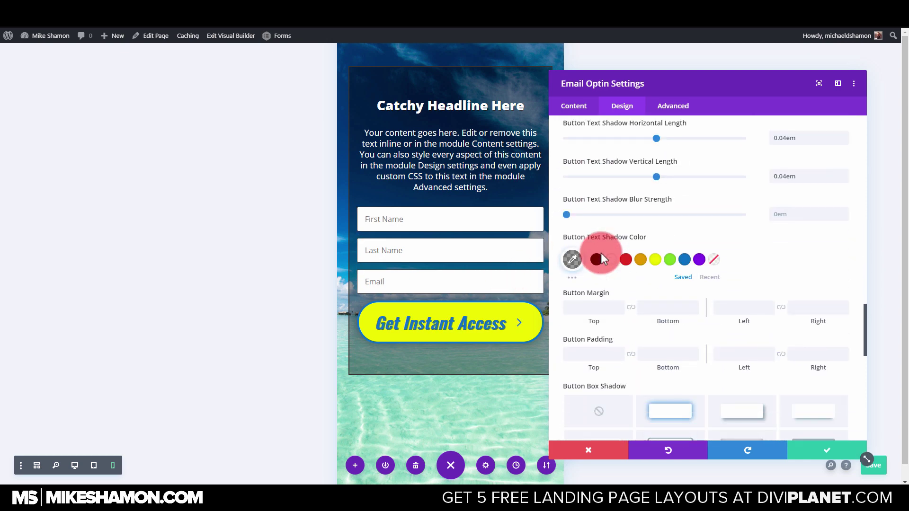
pyautogui.scroll(6, 600, 255)
pyautogui.click(587, 195)
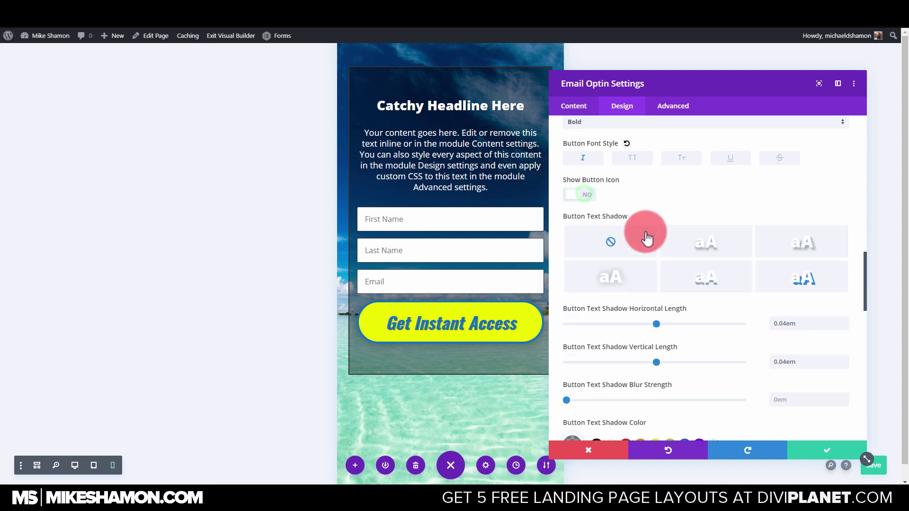
# Make the optin button's text size responsive, reduce it for phone, save the module settings and return to desktop preview.
pyautogui.scroll(7, 668, 229)
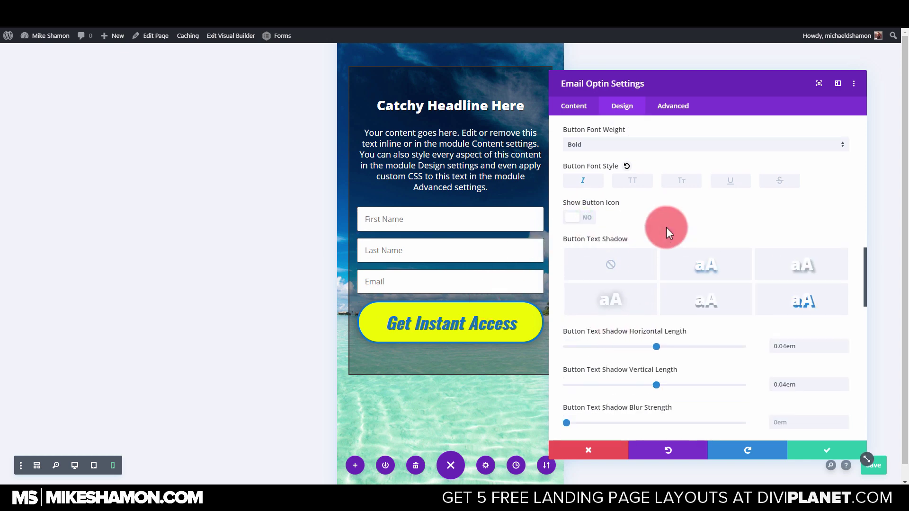
pyautogui.scroll(-1, 667, 231)
pyautogui.scroll(1, 667, 231)
pyautogui.moveTo(600, 232)
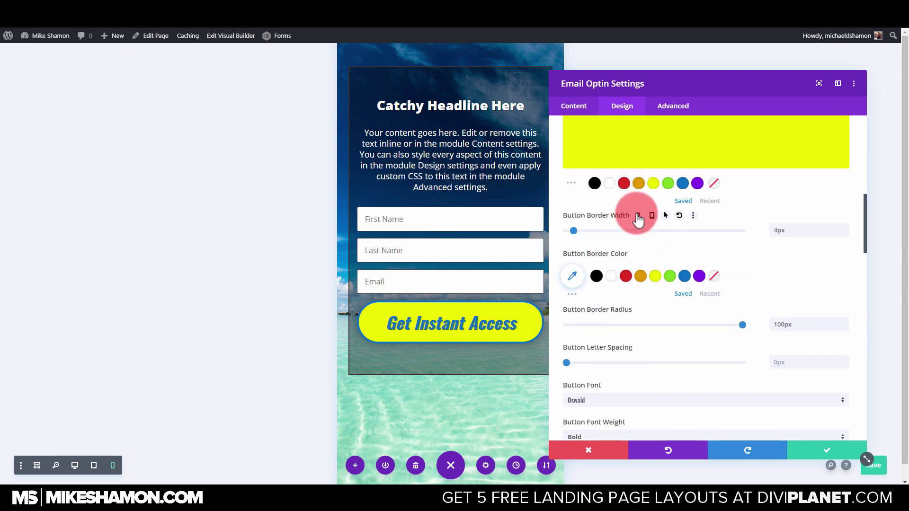
pyautogui.scroll(5, 655, 222)
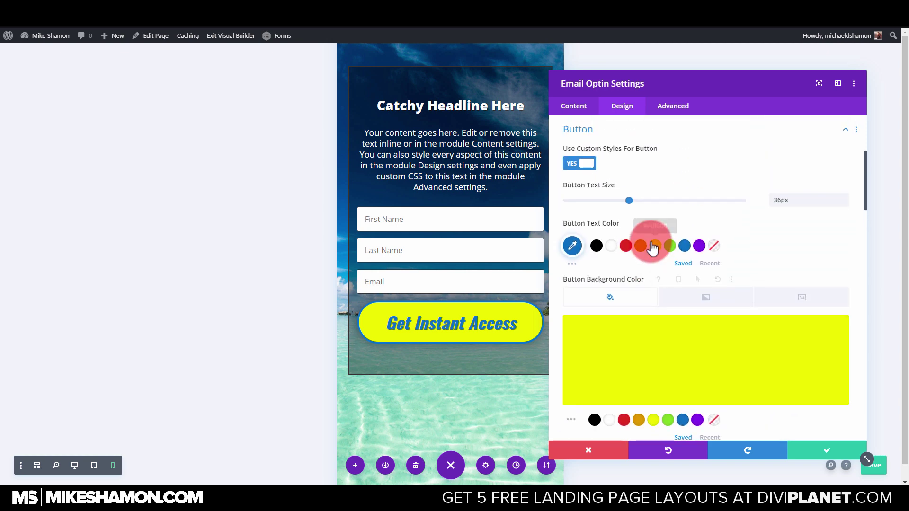
pyautogui.click(637, 185)
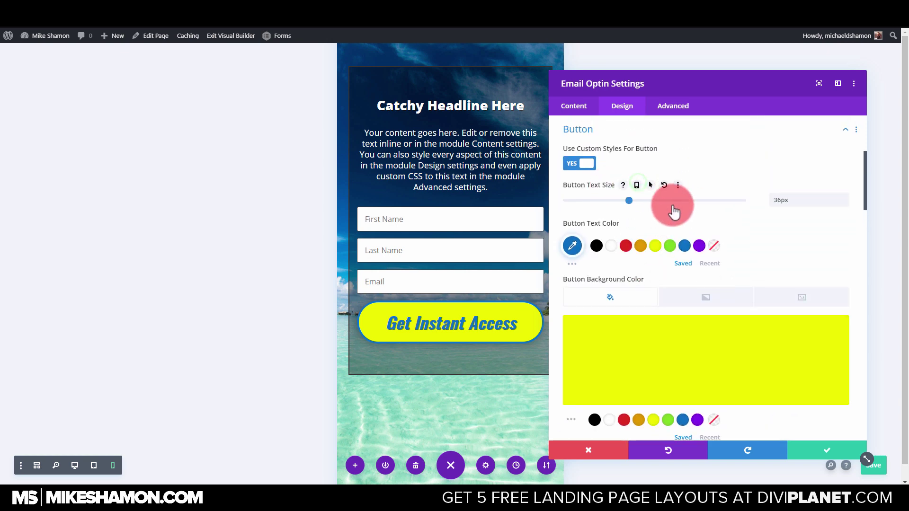
pyautogui.click(781, 229)
pyautogui.click(622, 230)
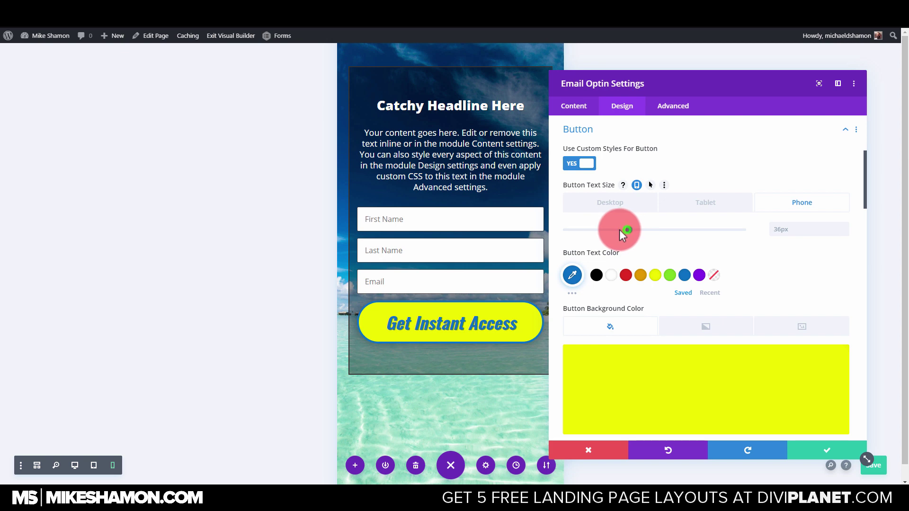
pyautogui.moveTo(620, 231); pyautogui.dragTo(607, 230)
pyautogui.click(841, 451)
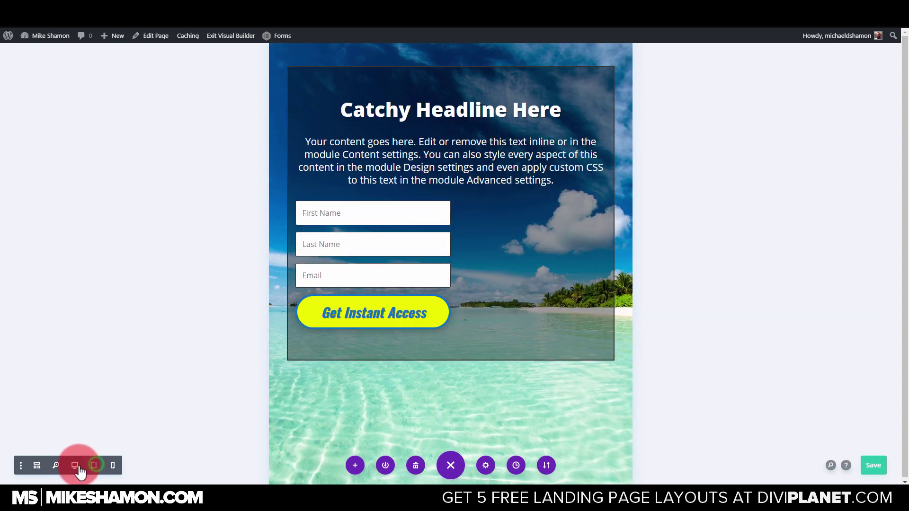
pyautogui.click(75, 465)
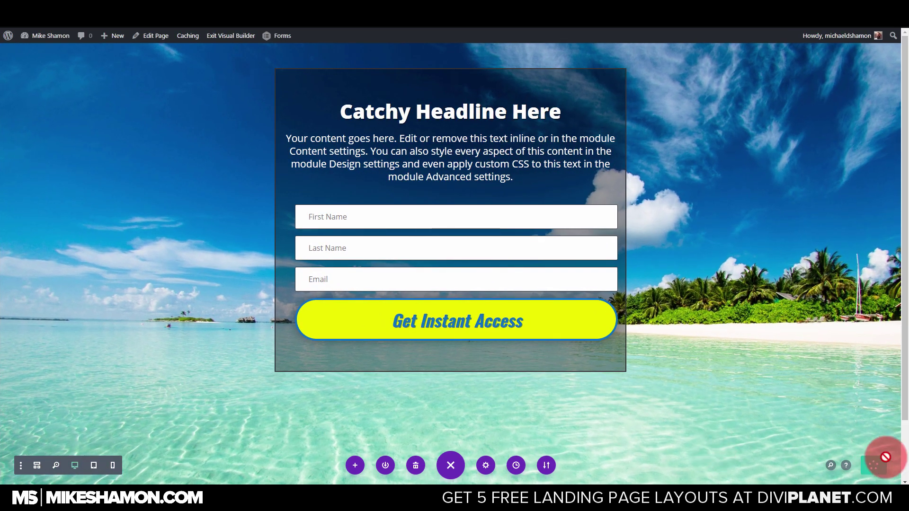
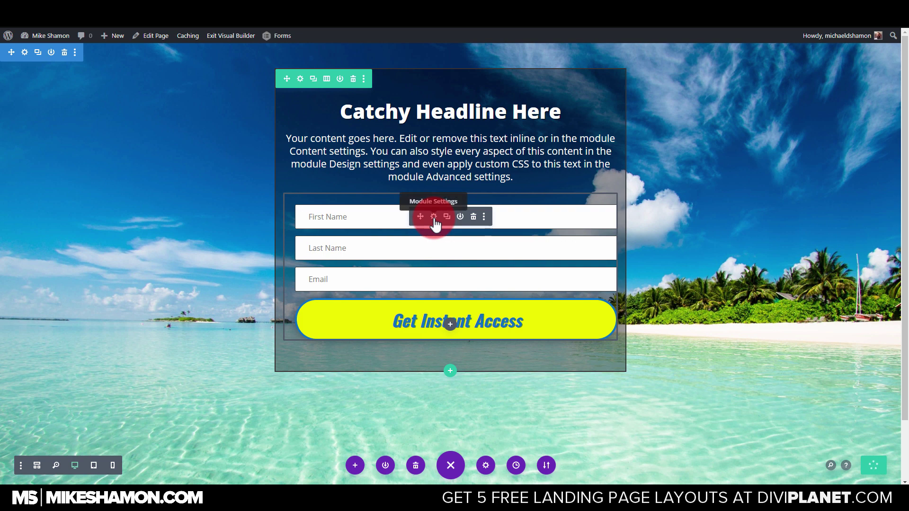
# Open the email optin module's settings and review its email account options for service provider and list.
pyautogui.click(433, 218)
pyautogui.click(589, 148)
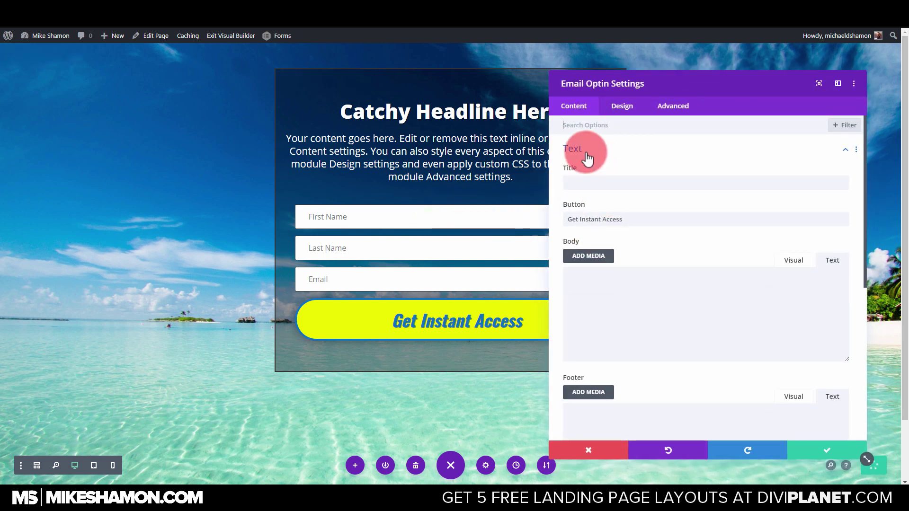
pyautogui.click(610, 178)
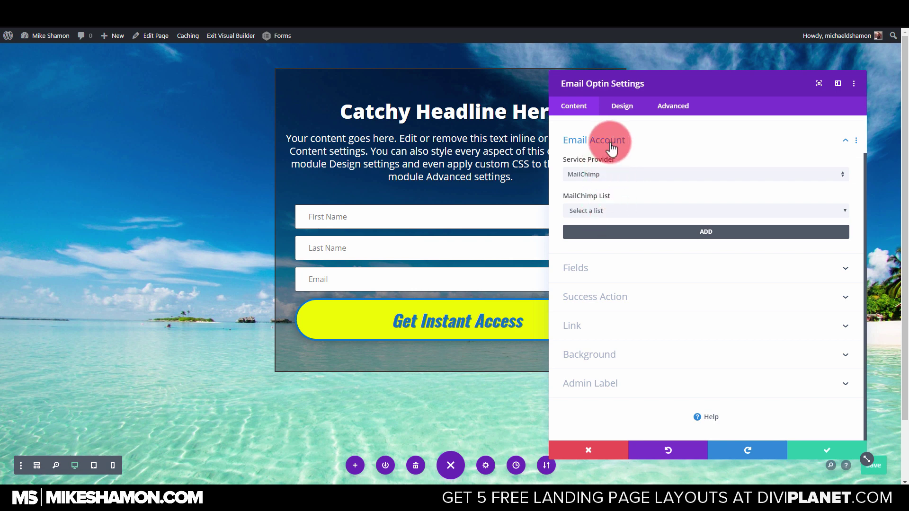
pyautogui.click(683, 139)
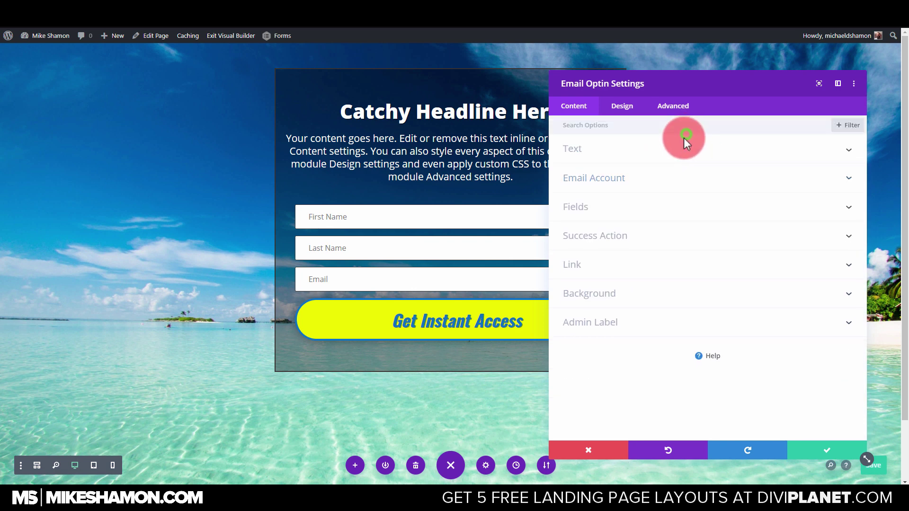
# Set the email optin's success action to redirect to a custom URL, enter # as the redirect URL and save the module settings.
pyautogui.click(635, 235)
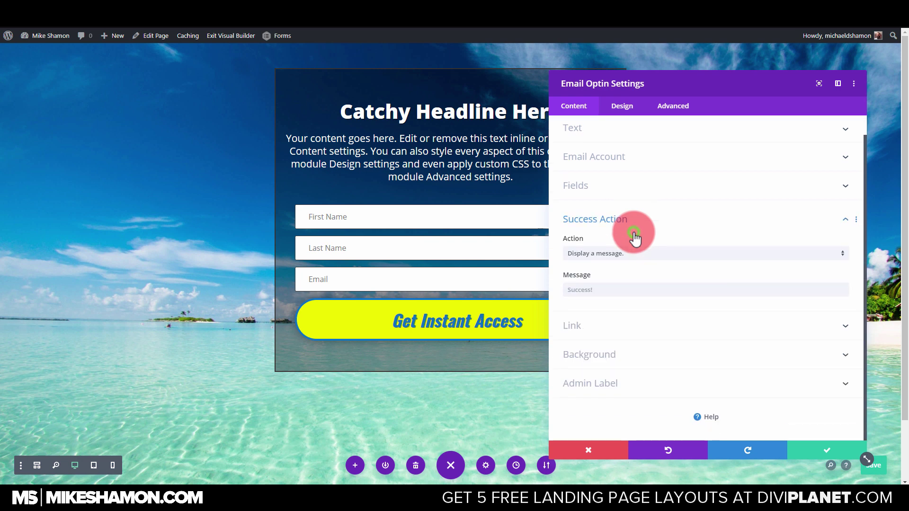
pyautogui.click(611, 260)
pyautogui.click(605, 279)
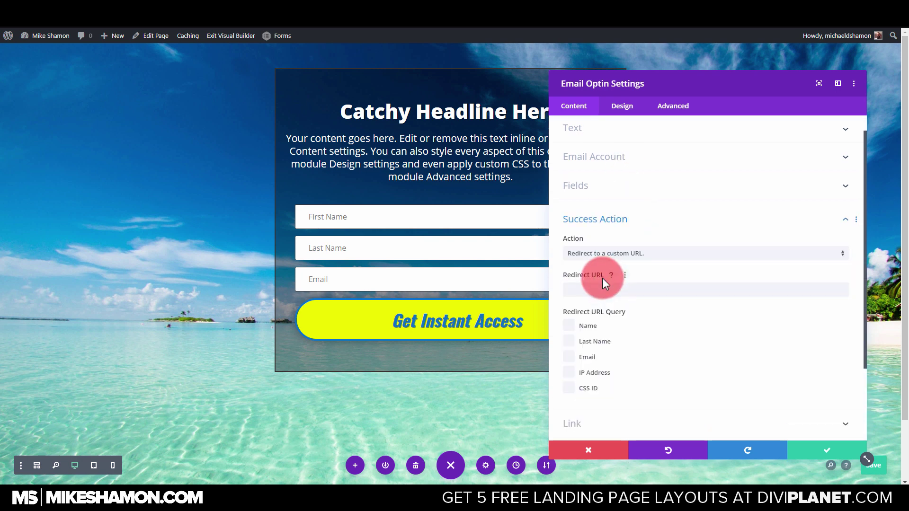
pyautogui.click(596, 290)
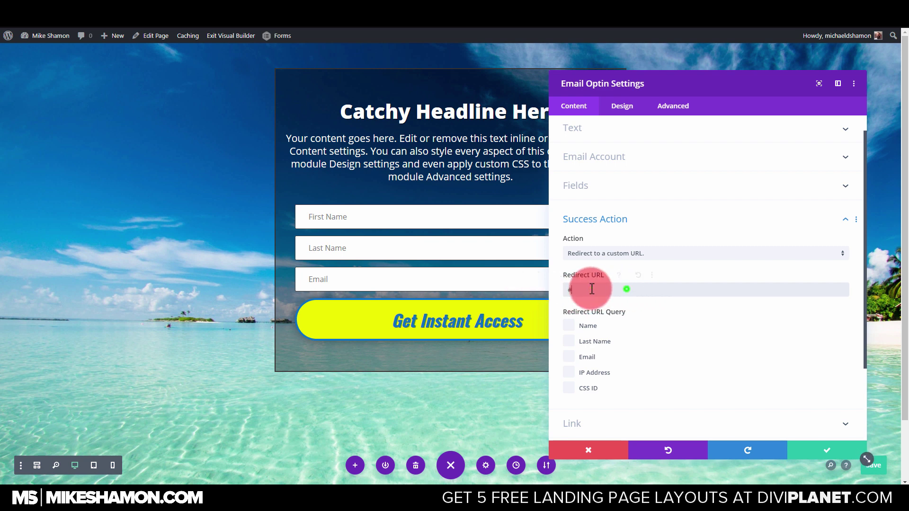
pyautogui.click(577, 290)
pyautogui.click(622, 255)
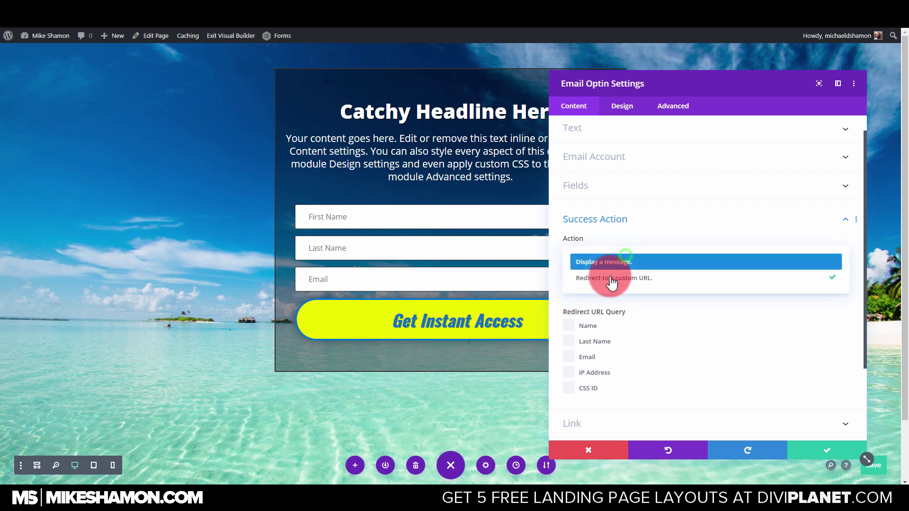
pyautogui.click(656, 261)
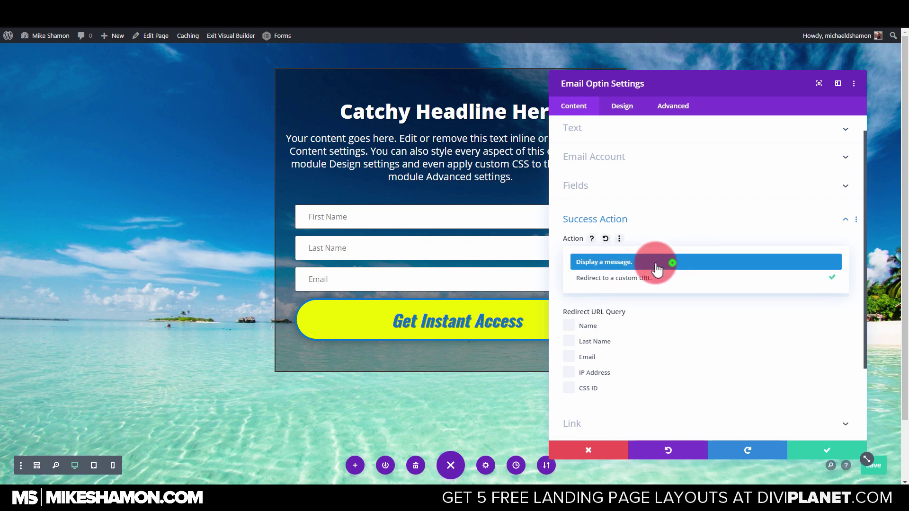
pyautogui.click(635, 259)
pyautogui.click(629, 277)
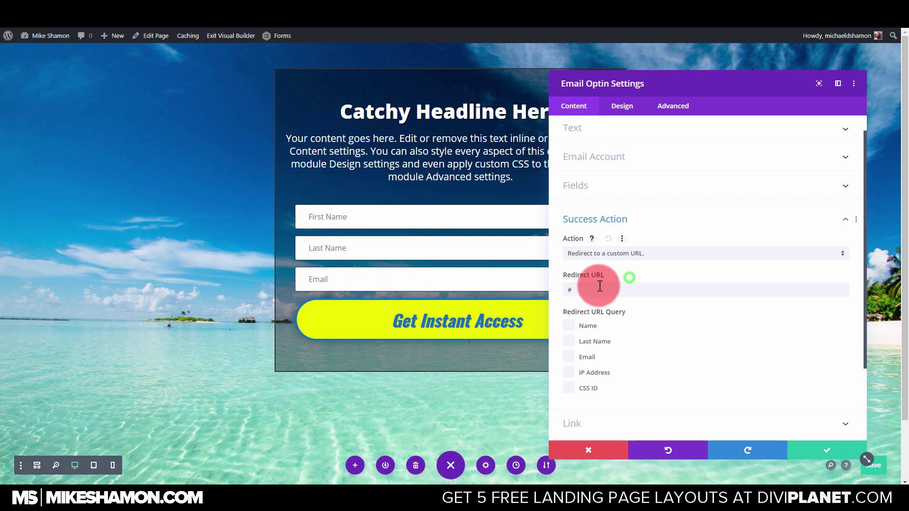
pyautogui.click(595, 292)
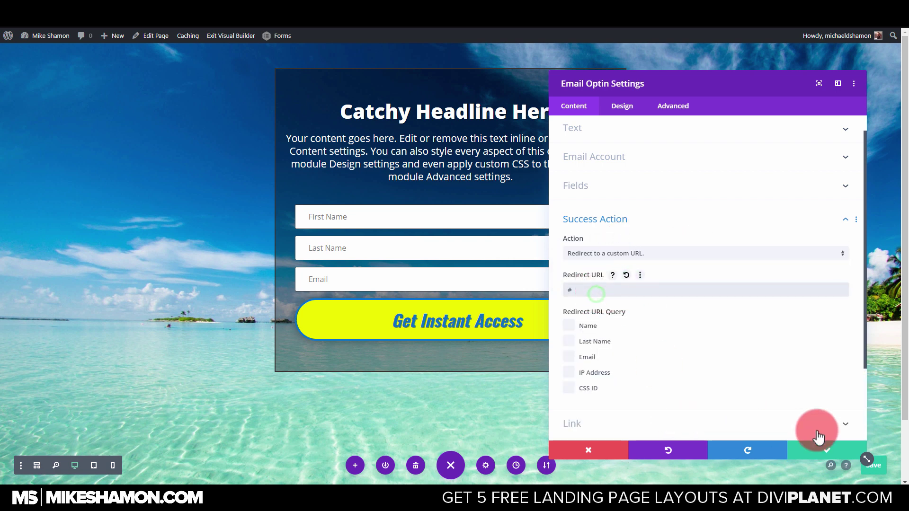
pyautogui.click(835, 455)
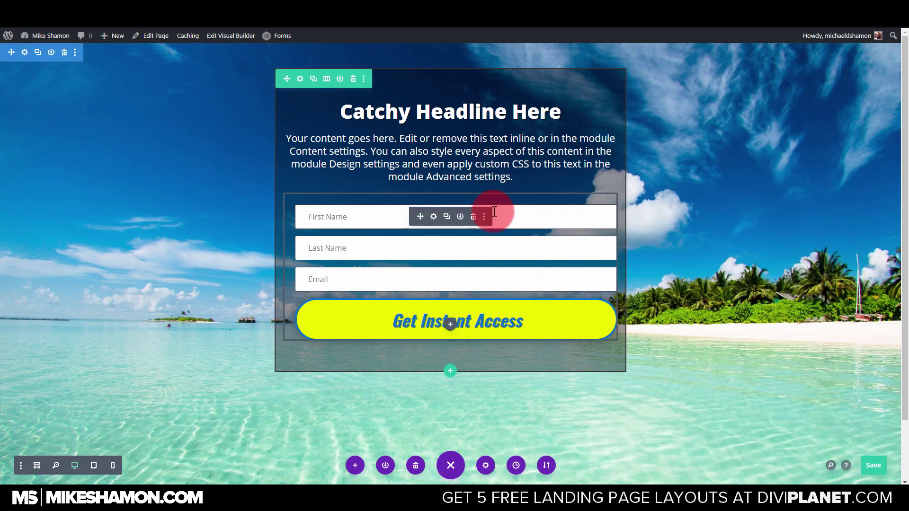
# Make the row's padding responsive and set its desktop left and right padding to 64px.
pyautogui.click(300, 79)
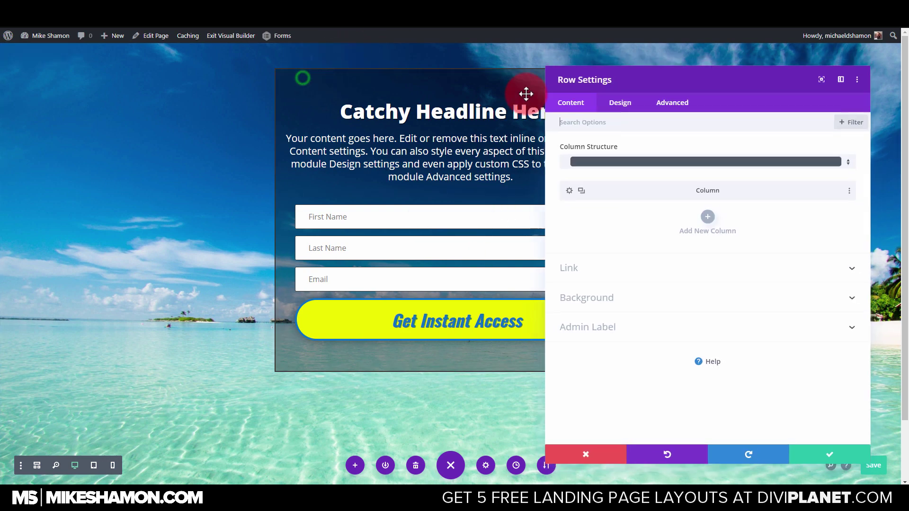
pyautogui.click(615, 103)
pyautogui.click(601, 178)
pyautogui.scroll(-1, 630, 213)
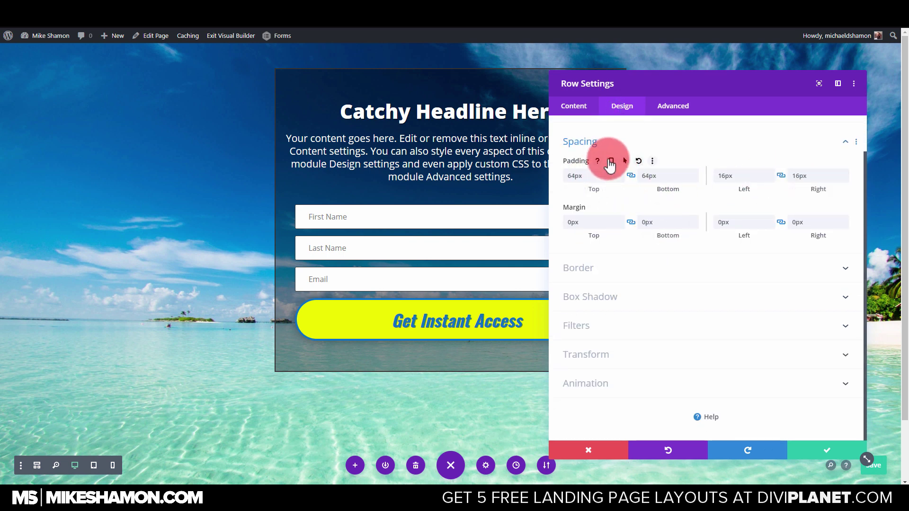
pyautogui.click(610, 161)
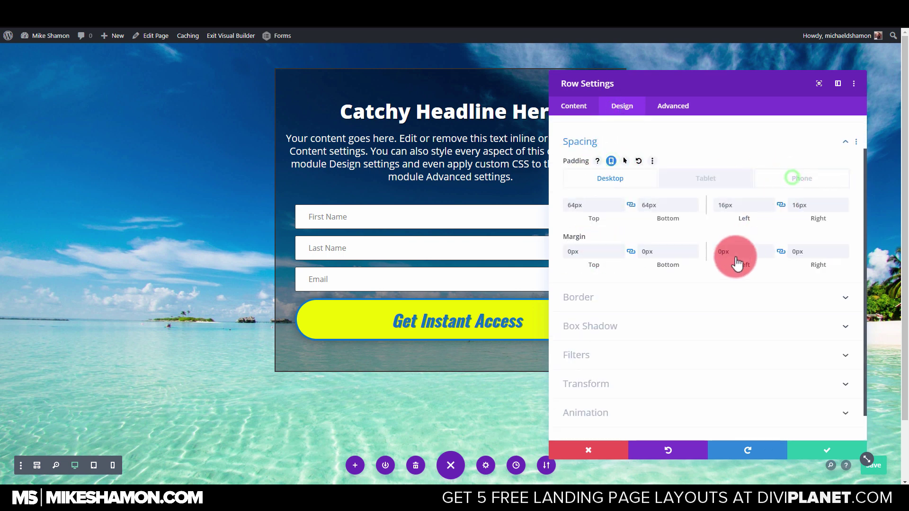
pyautogui.click(683, 184)
pyautogui.click(757, 186)
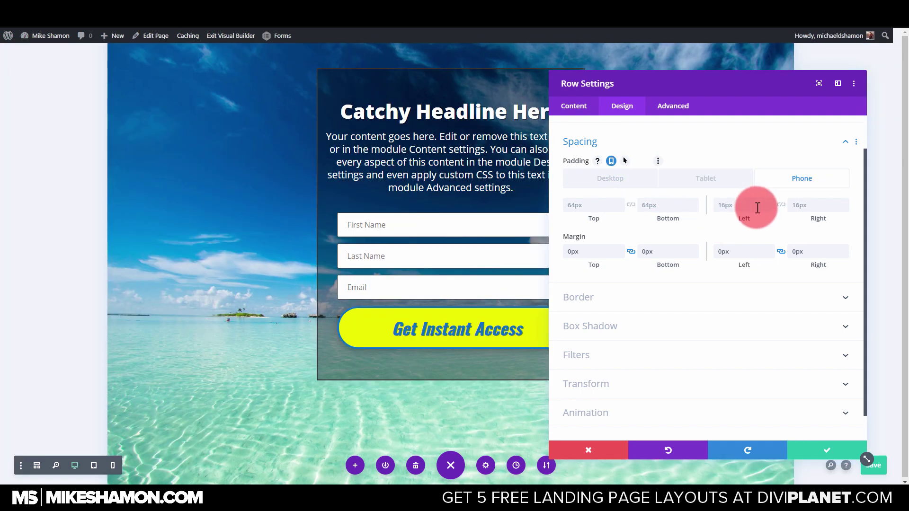
pyautogui.click(757, 207)
pyautogui.moveTo(757, 207); pyautogui.dragTo(693, 211)
pyautogui.write('64')
pyautogui.click(800, 206)
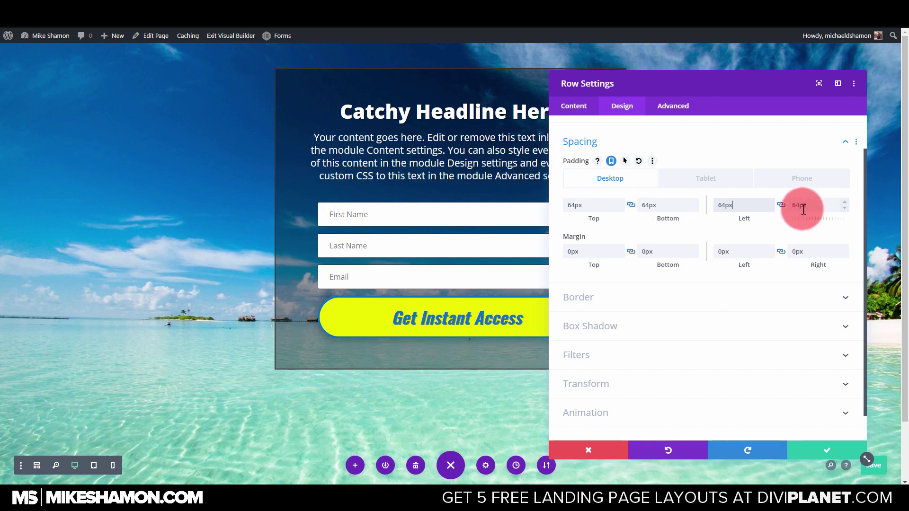
# Set the row's phone left and right padding to 16px, and save the row settings and the page.
pyautogui.click(804, 186)
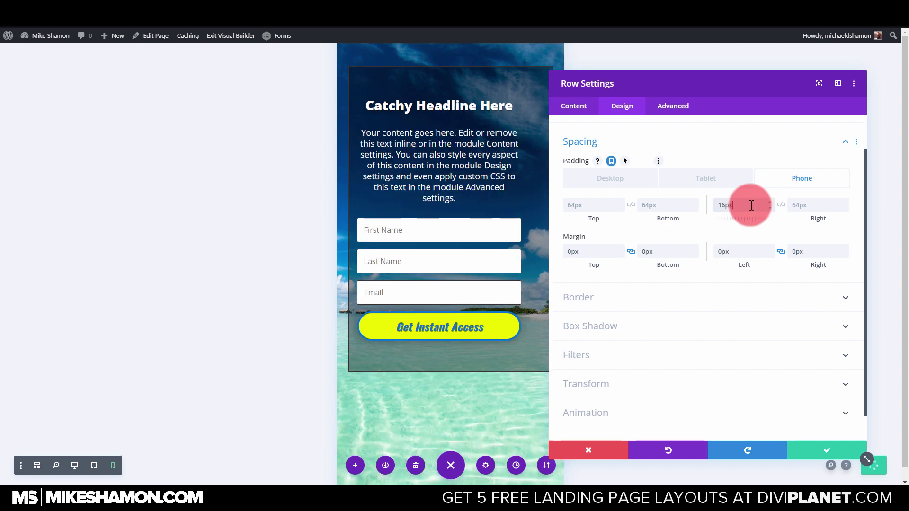
pyautogui.click(799, 207)
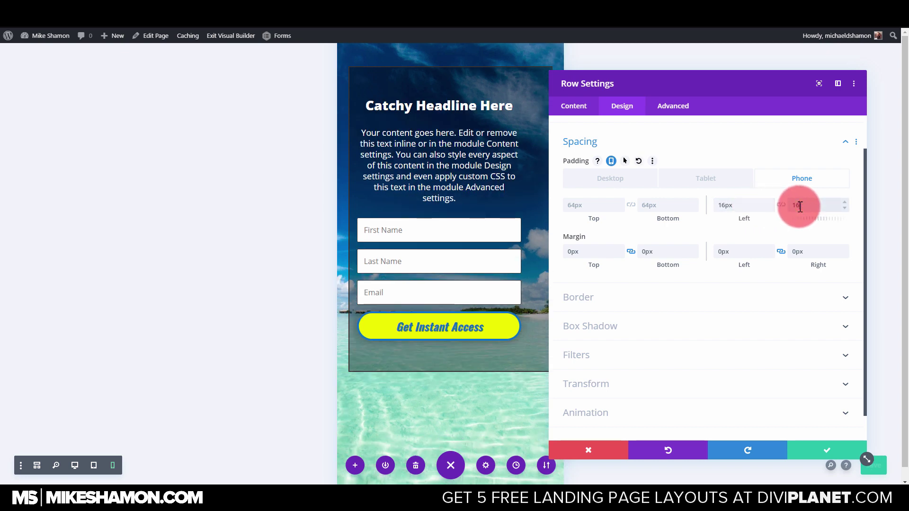
pyautogui.click(638, 180)
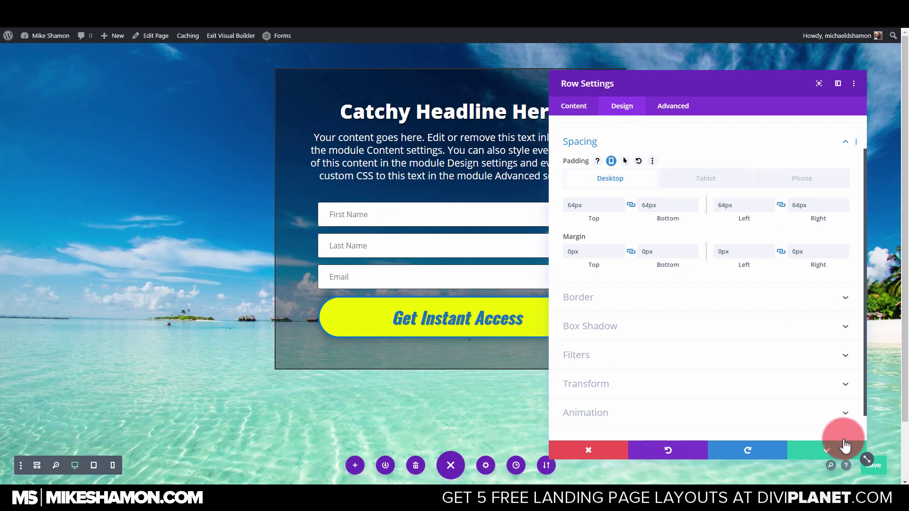
pyautogui.click(845, 446)
pyautogui.click(871, 469)
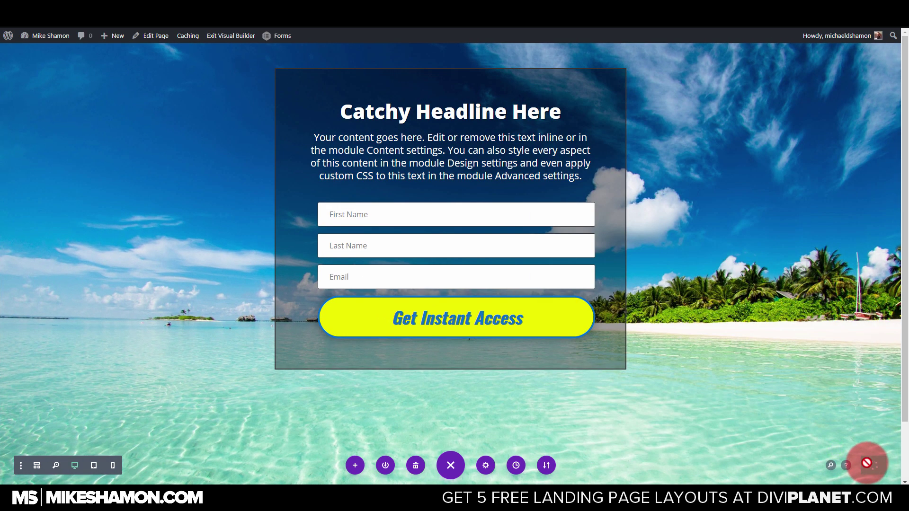